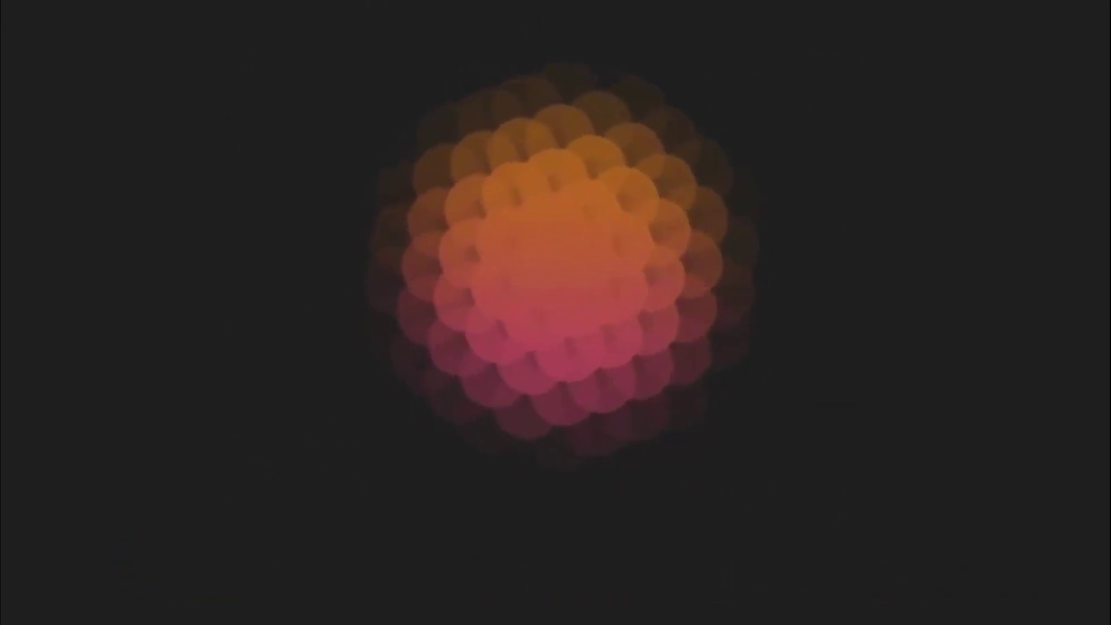
Create a new white 1000 × 1000 px document at 300 pixels/inch.
left_click(47, 8)
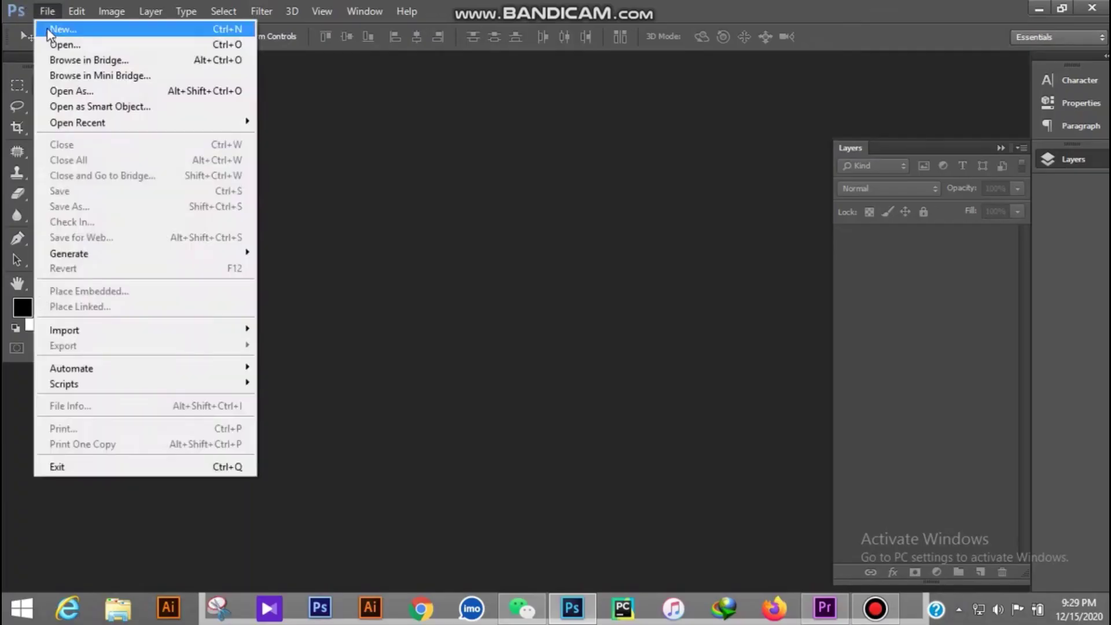
left_click(48, 29)
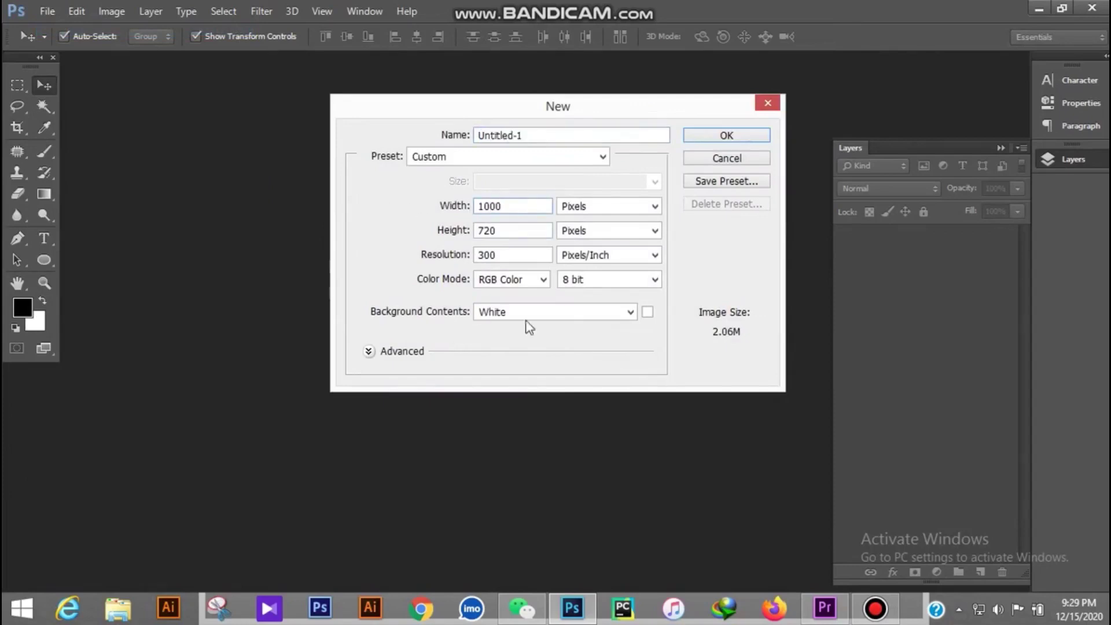
type("1000")
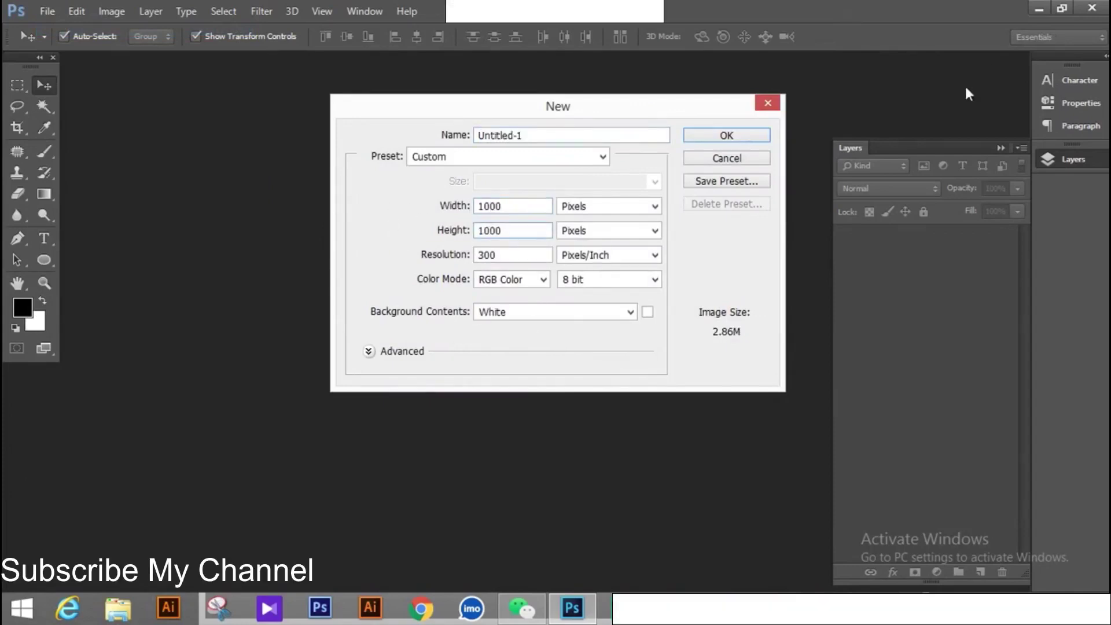
left_click(749, 135)
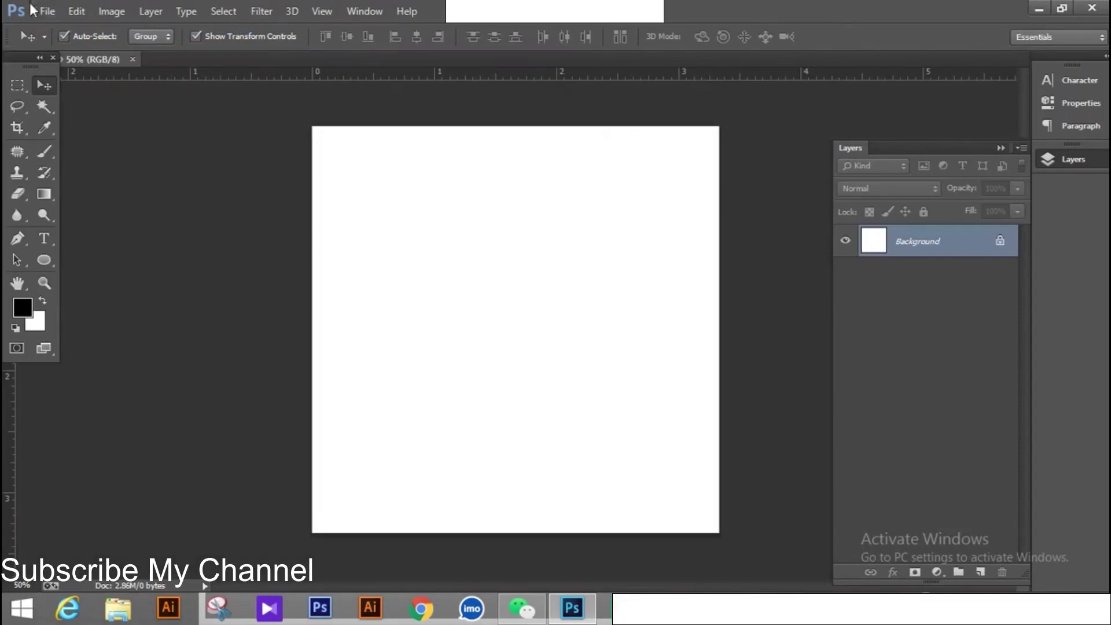
left_click(46, 10)
Open the clenched fist photo as its own document.
left_click(49, 40)
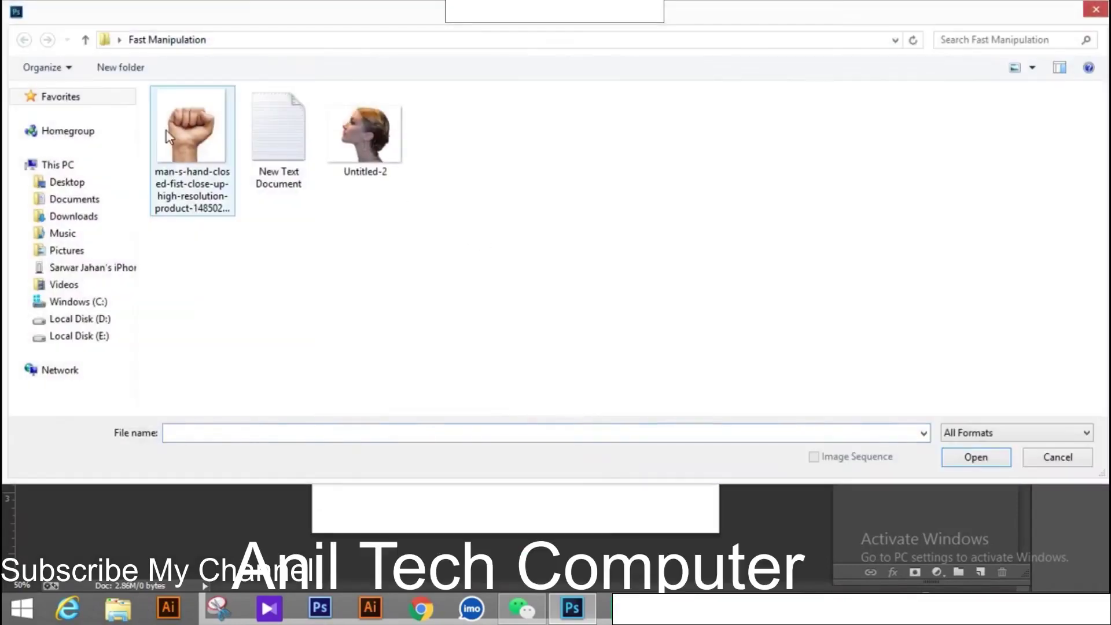
double_click(166, 131)
scroll(516, 348, "up", 1)
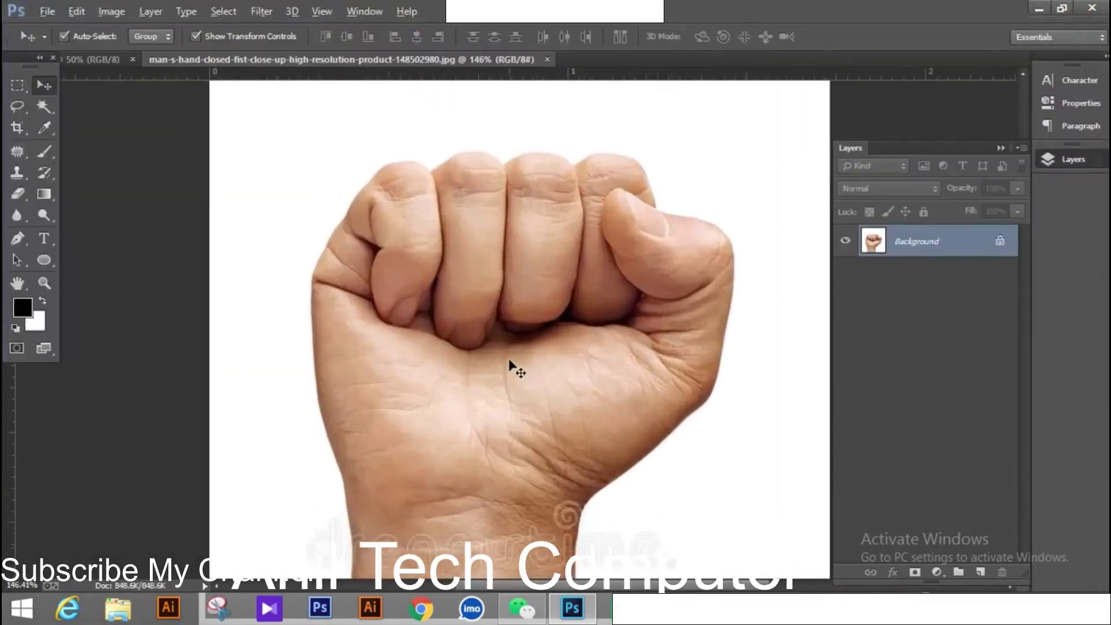
scroll(683, 298, "down", 2)
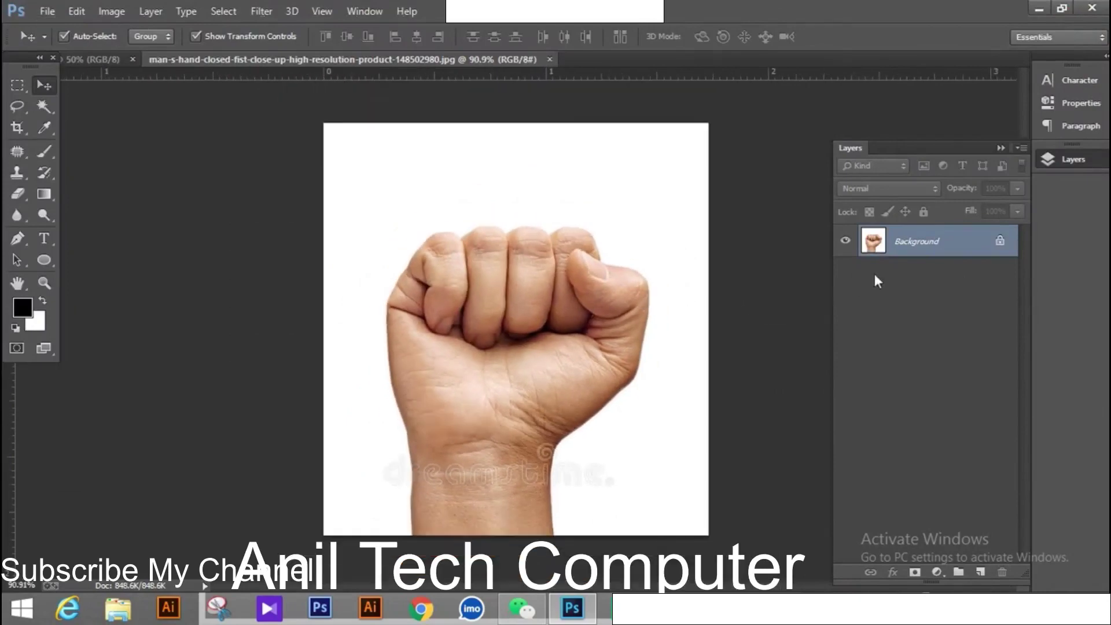
Unlock the fist layer and delete its white background with Magic Wand tolerance 25, then deselect.
left_click(1000, 242)
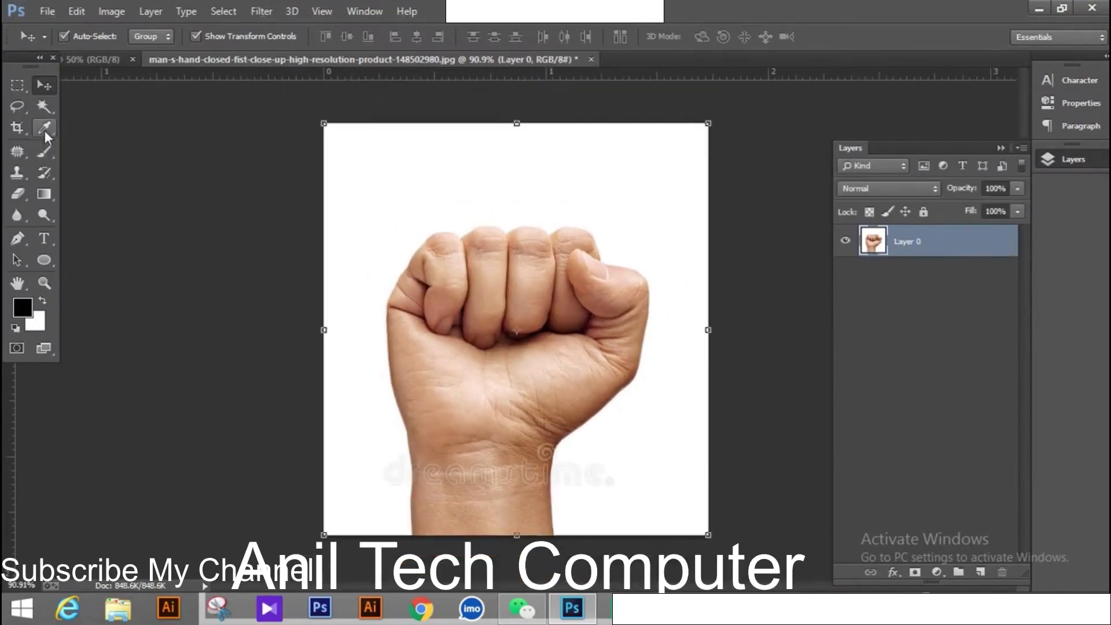
left_click(47, 110)
left_click(448, 151)
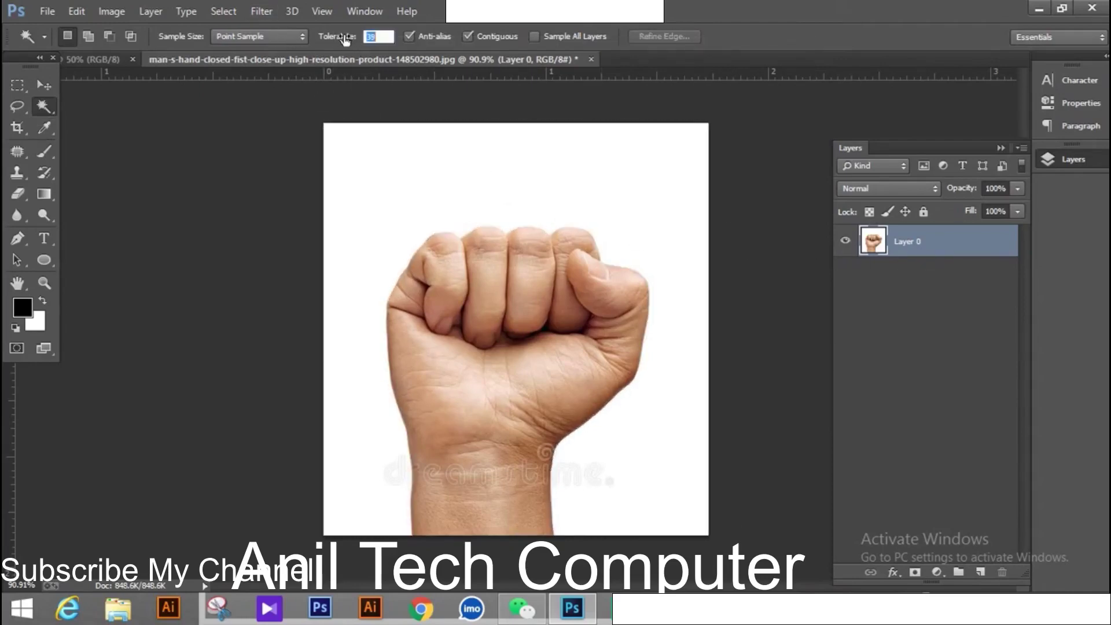
type("25")
left_click(484, 164)
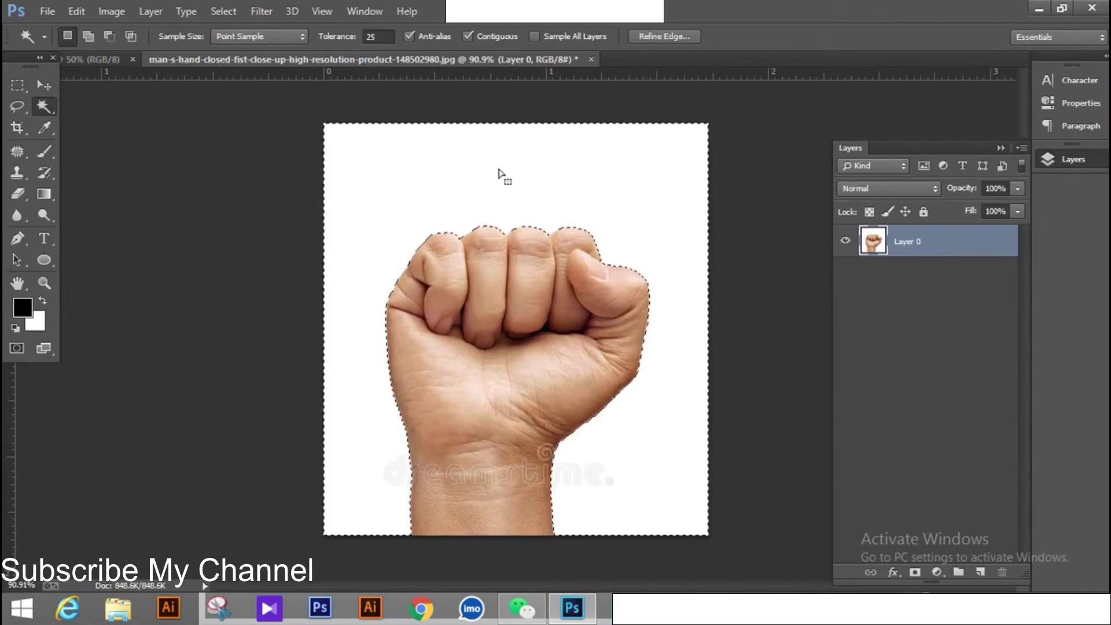
key("Delete")
key("ctrl+d")
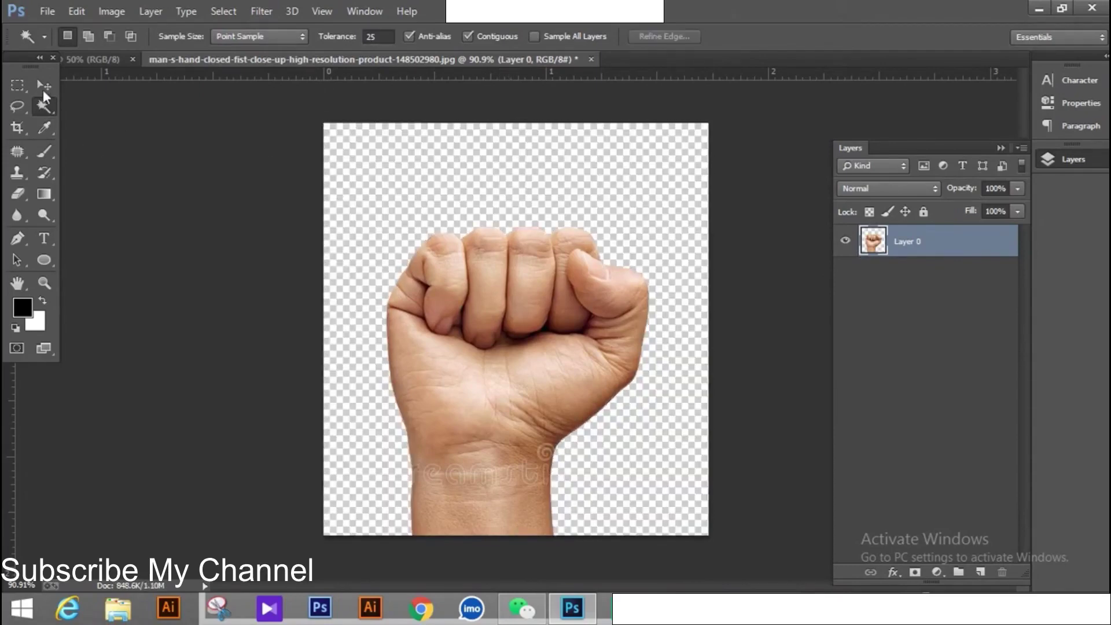
left_click(44, 85)
left_click(139, 138)
Drag the fist onto the square canvas, rotate it 90° clockwise and enlarge it to about 123%.
left_click_drag(497, 298, 52, 60)
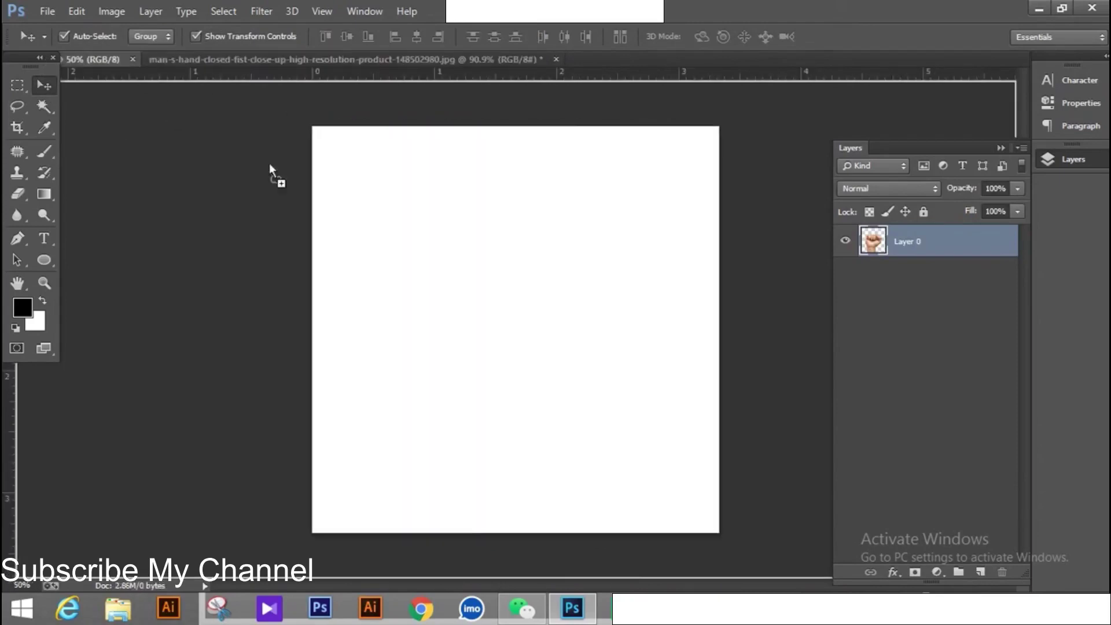
left_click_drag(85, 60, 495, 313)
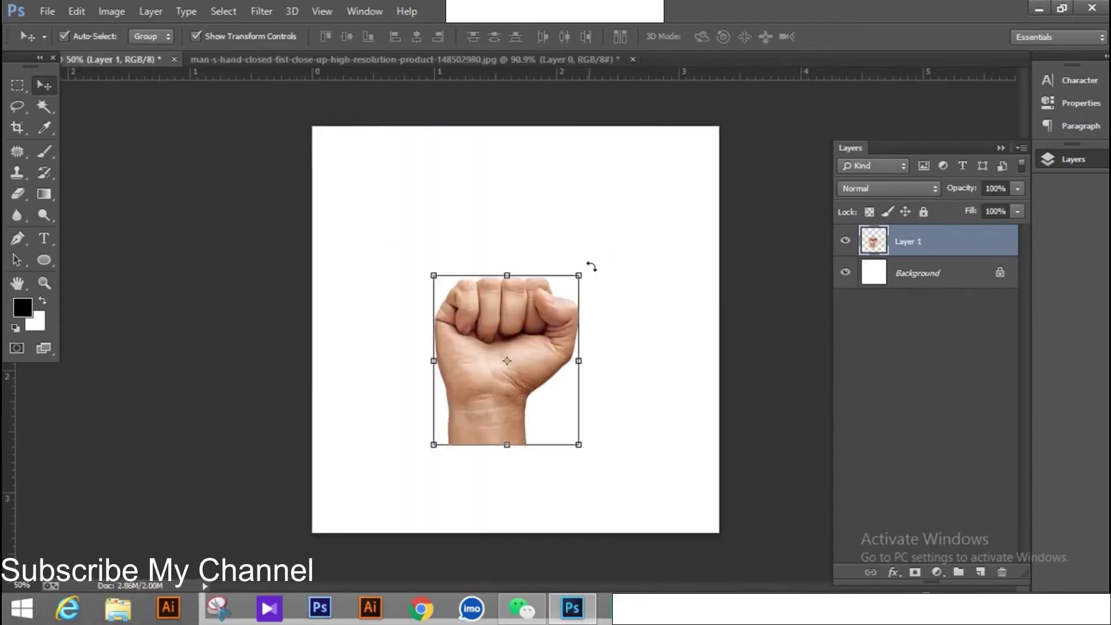
left_click_drag(593, 263, 609, 448)
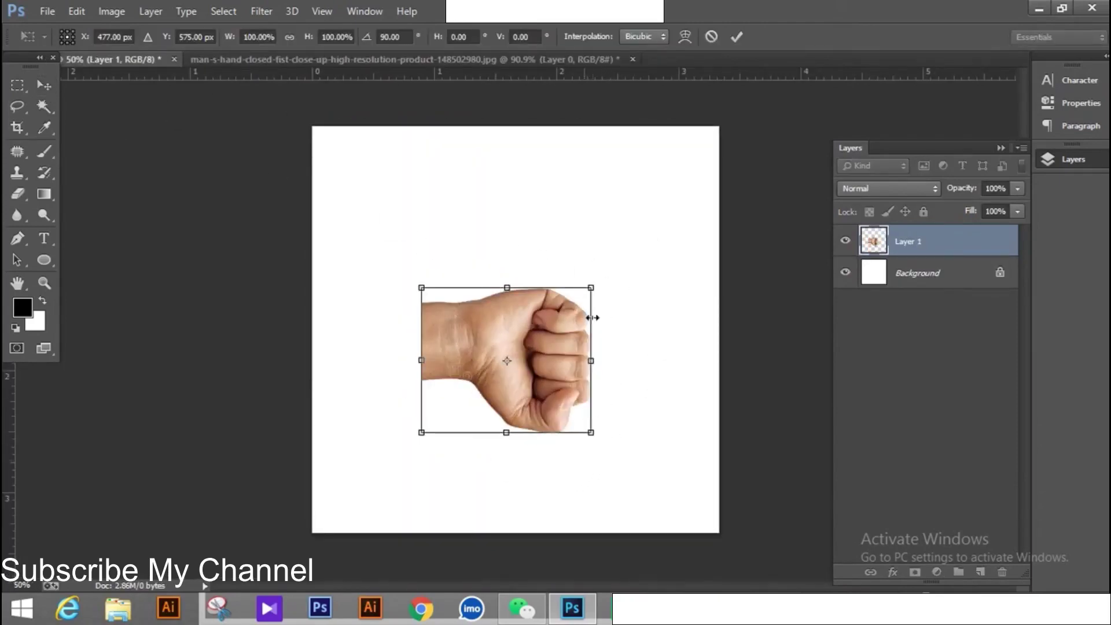
mouse_move(591, 287)
left_mouse_down()
mouse_move(629, 254)
mouse_move(574, 269)
left_mouse_up()
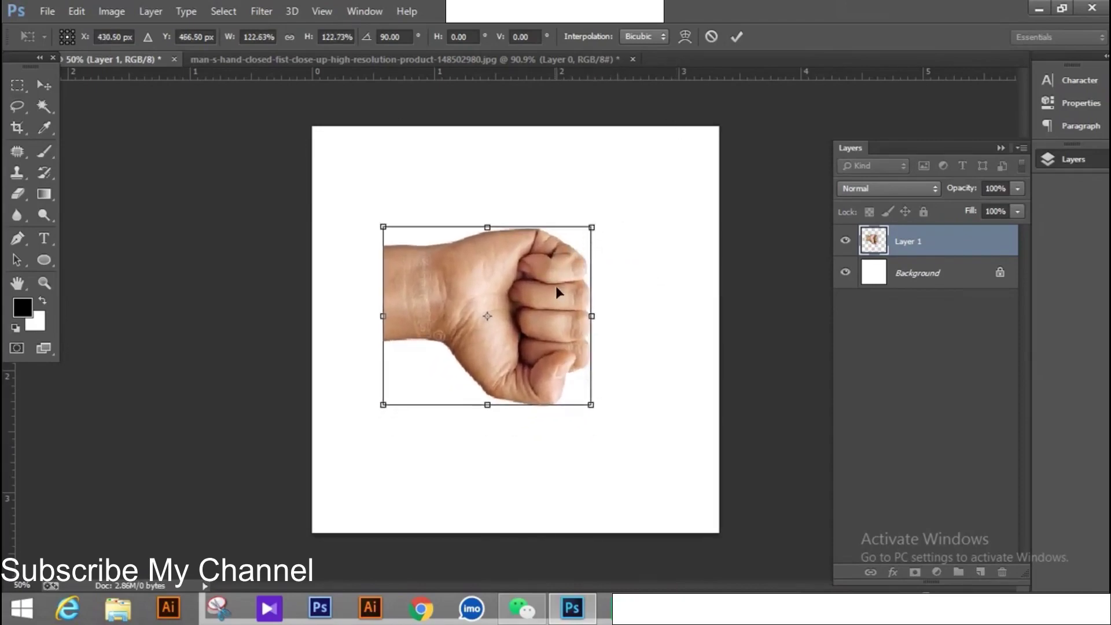
Flip the fist, commit the transform and move it right of centre.
right_click(557, 292)
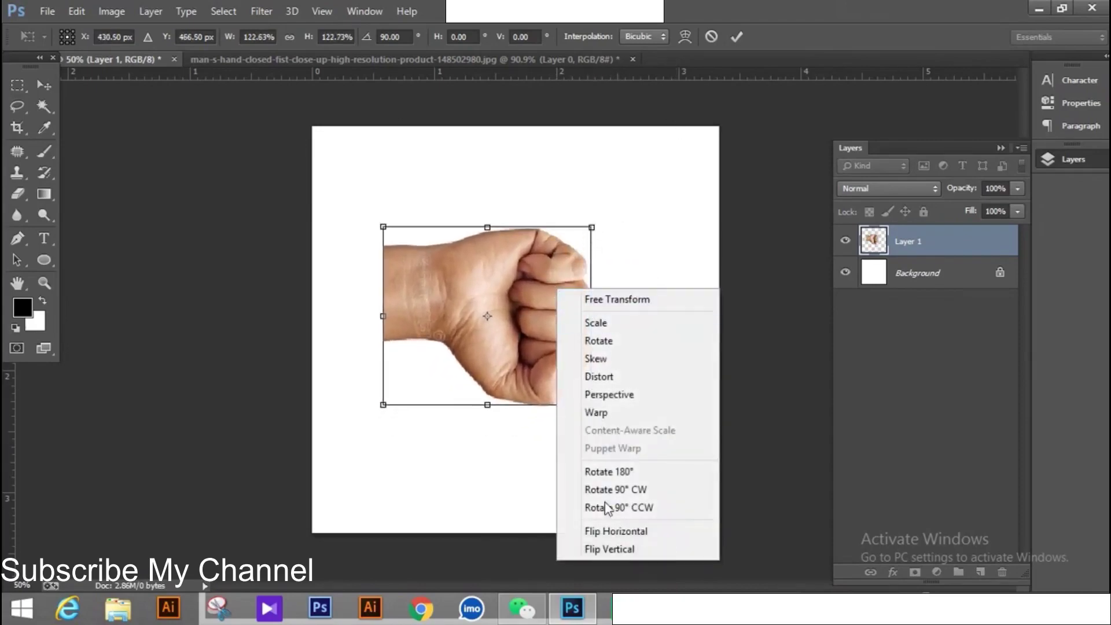
left_click(620, 548)
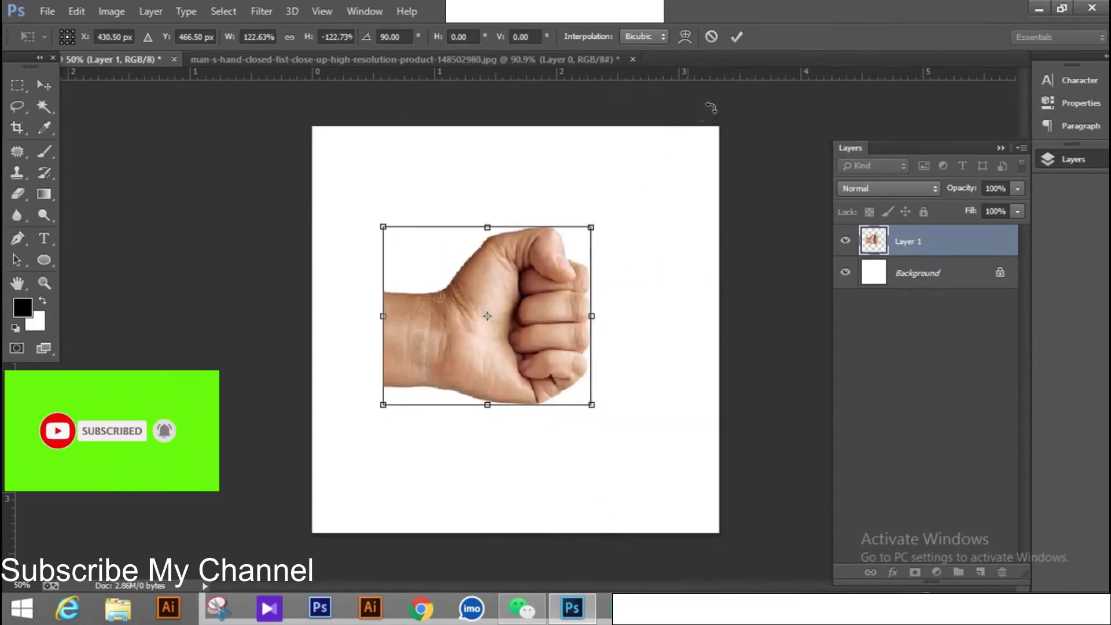
left_click(736, 37)
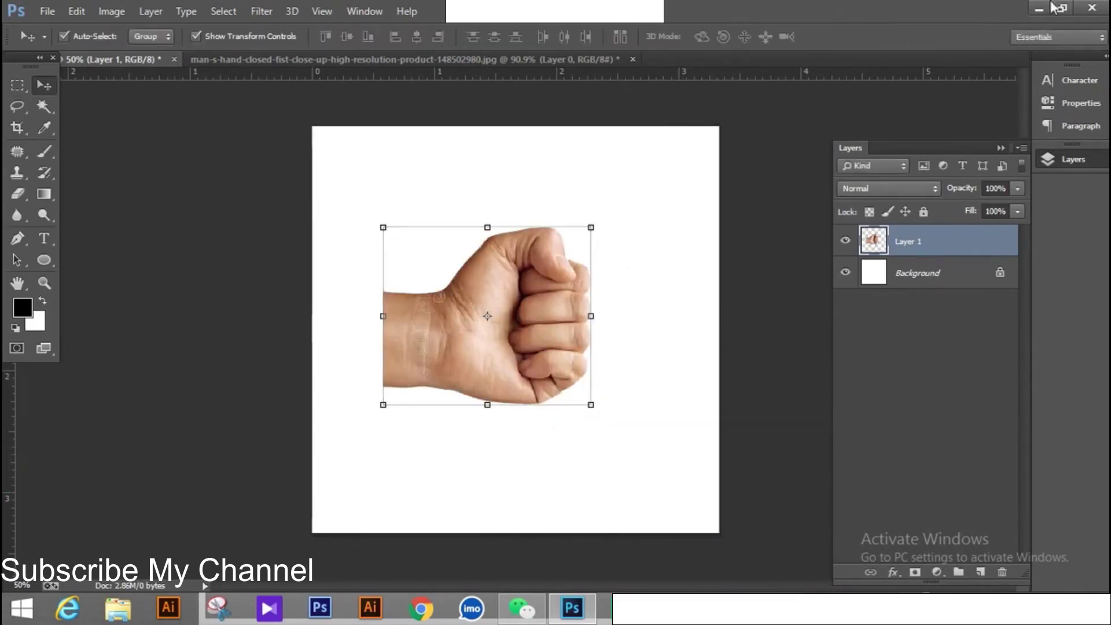
left_click(781, 235)
scroll(736, 240, "up", 2)
scroll(662, 298, "down", 1)
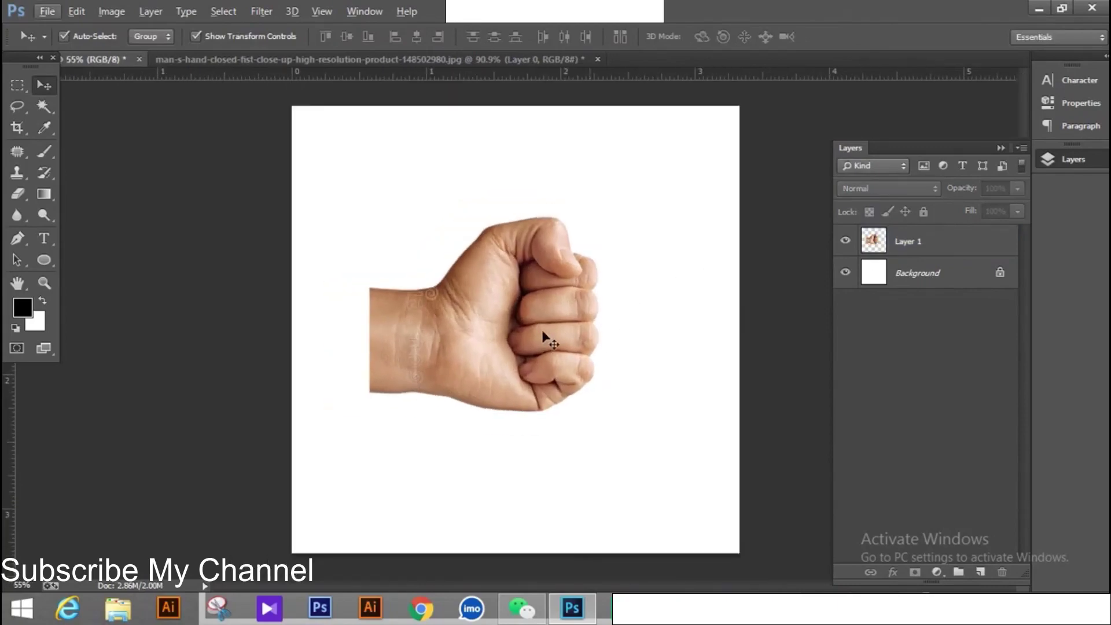
mouse_move(543, 337)
left_mouse_down()
mouse_move(586, 346)
mouse_move(575, 338)
left_mouse_up()
Open the woman's profile photo Untitled-2.jpg.
left_click(781, 285)
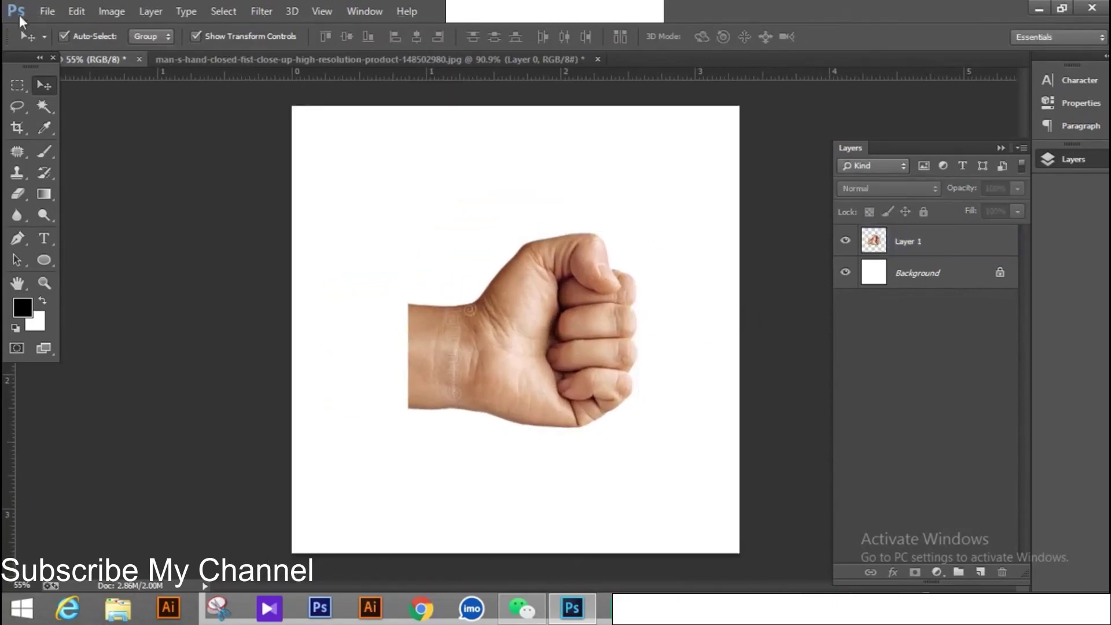
left_click(53, 8)
left_click(64, 45)
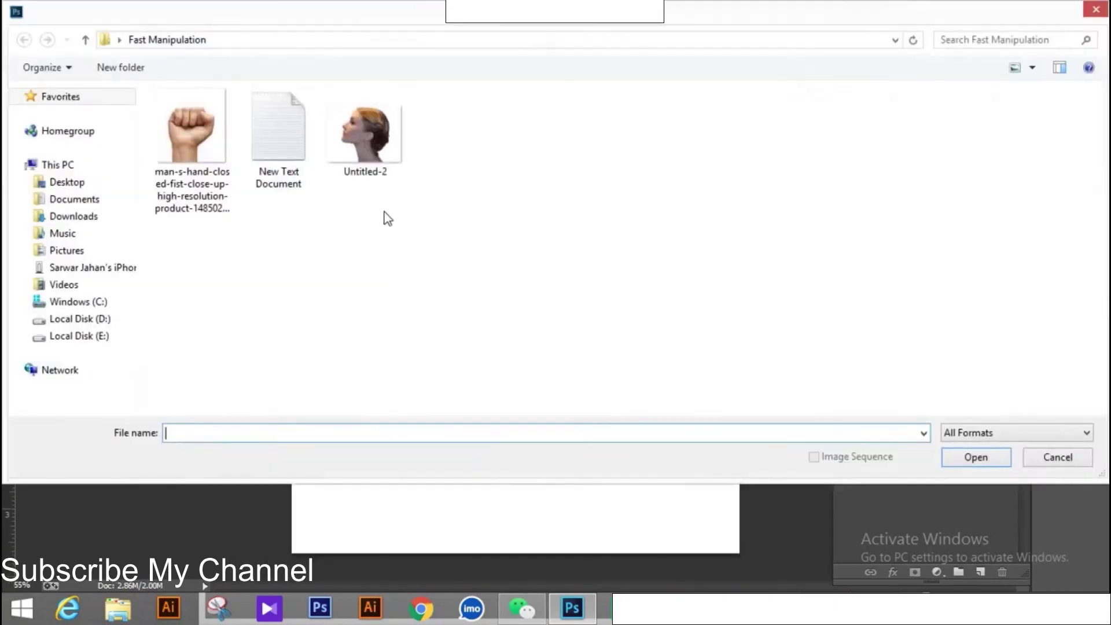
left_click(376, 139)
double_click(375, 141)
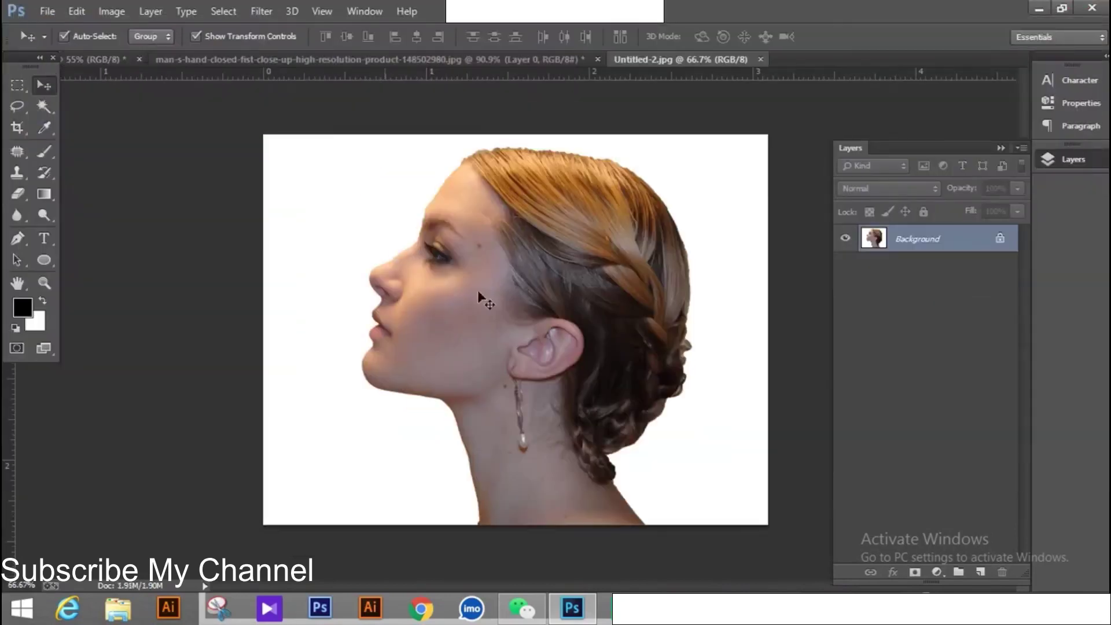
Unlock the profile layer, delete its white background with Magic Wand, and drag it toward the fist document.
left_click(1000, 239)
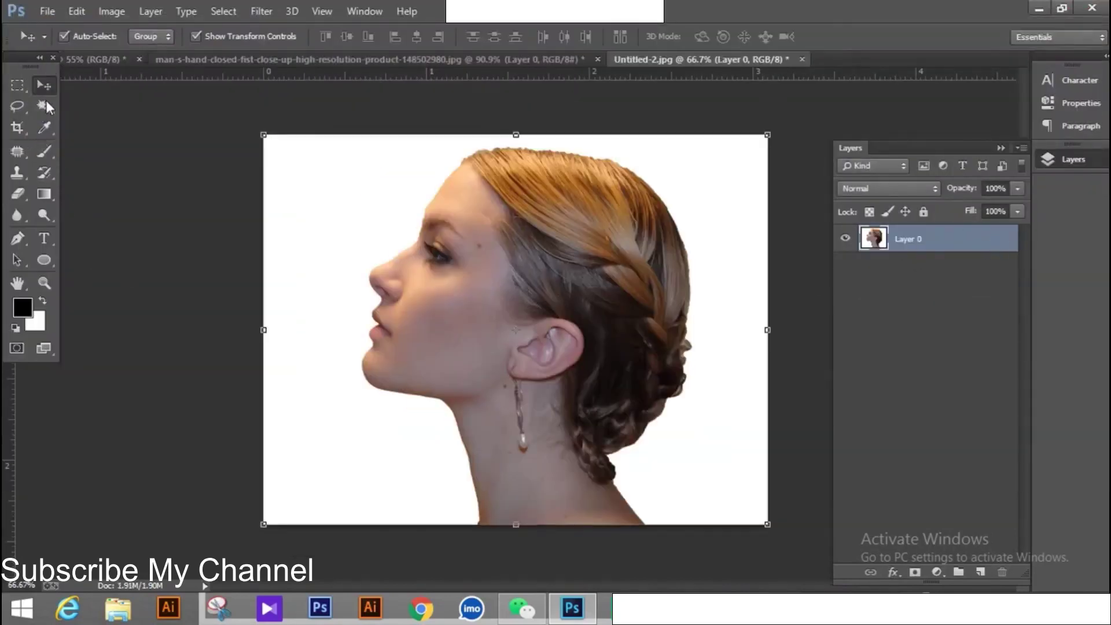
left_click(45, 106)
left_click(307, 194)
key("Delete")
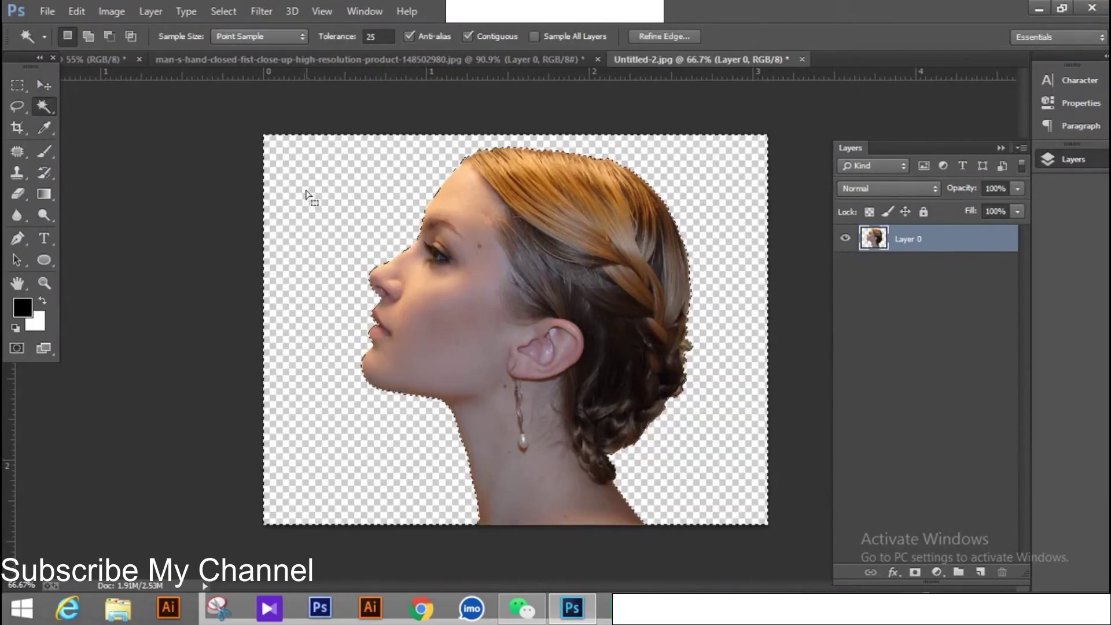
left_click(49, 81)
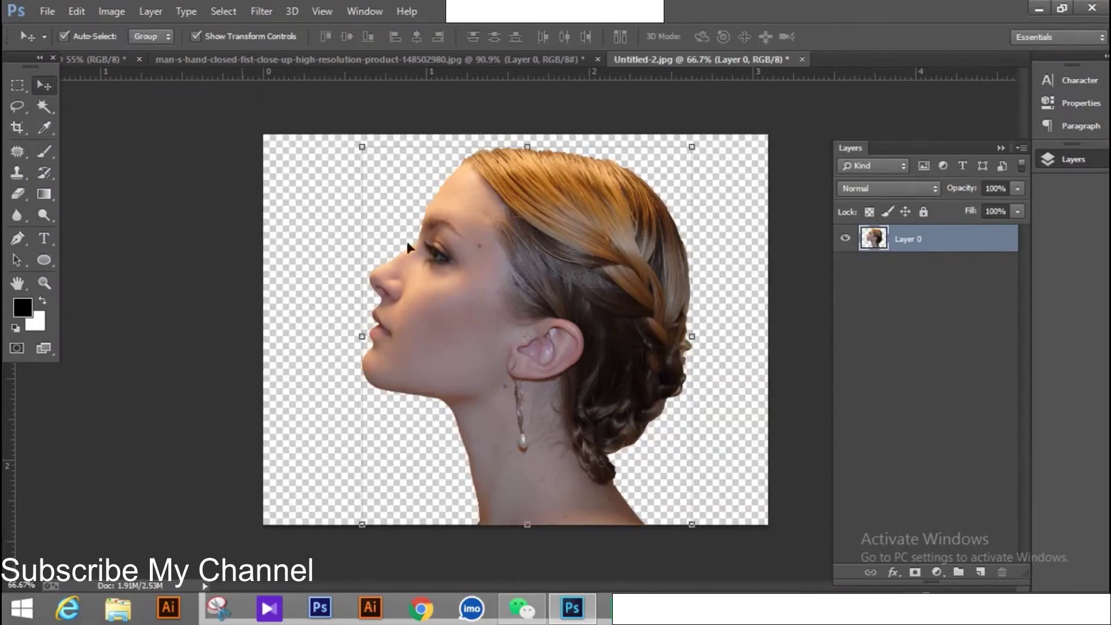
left_click_drag(516, 242, 176, 59)
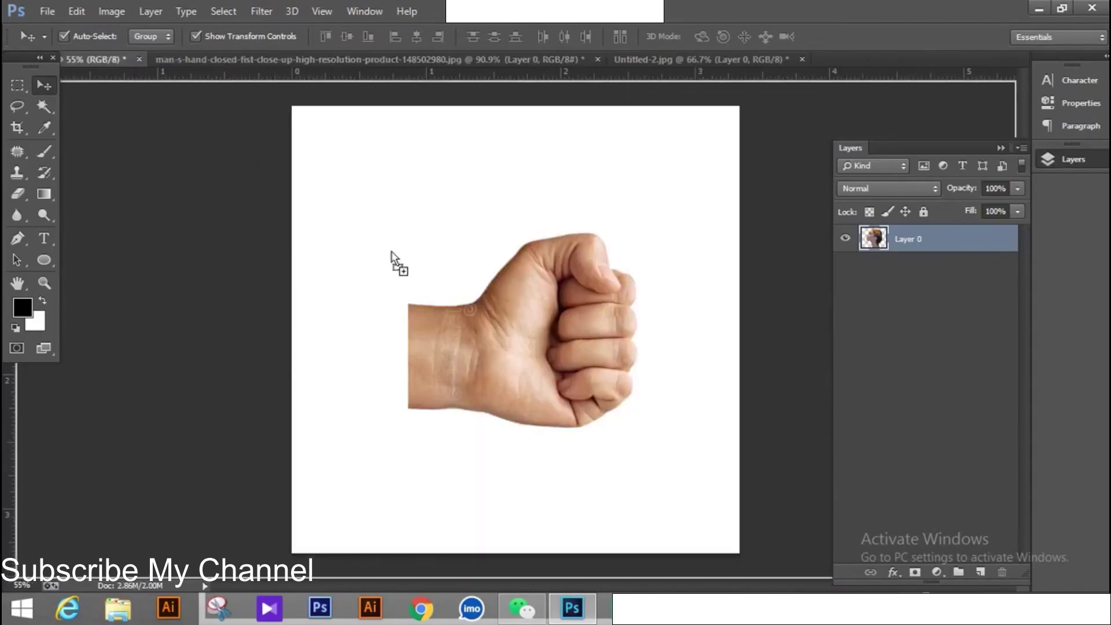
Drop the head onto the fist canvas, lower its opacity, scale to about 89%, tilt and place it over the fist.
mouse_move(72, 58)
left_mouse_down()
mouse_move(443, 331)
mouse_move(521, 306)
left_mouse_up()
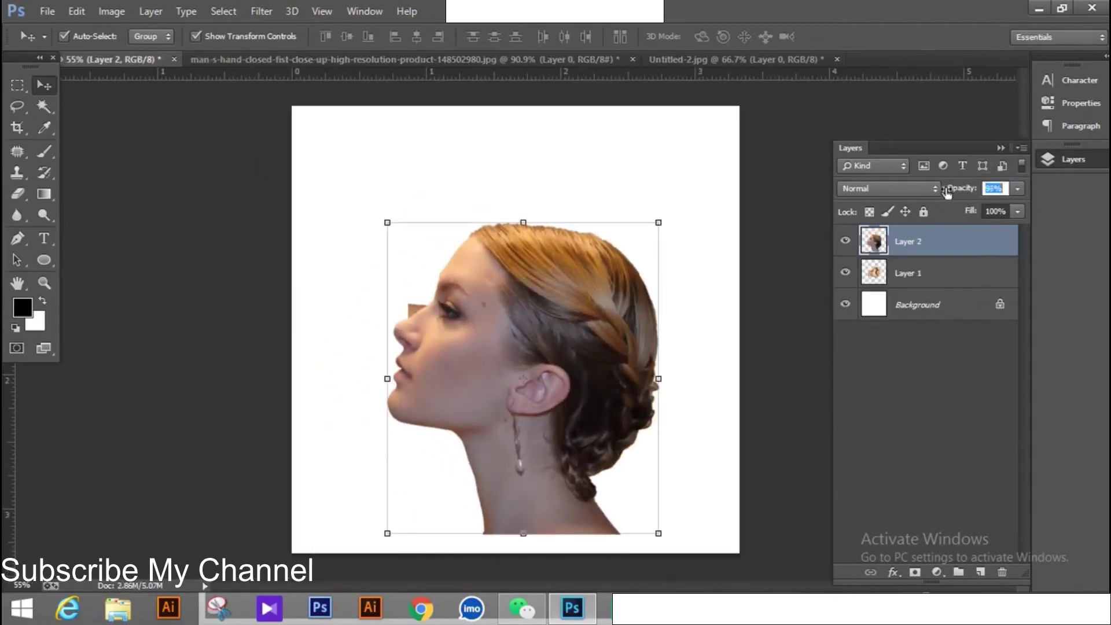
left_click_drag(946, 193, 940, 193)
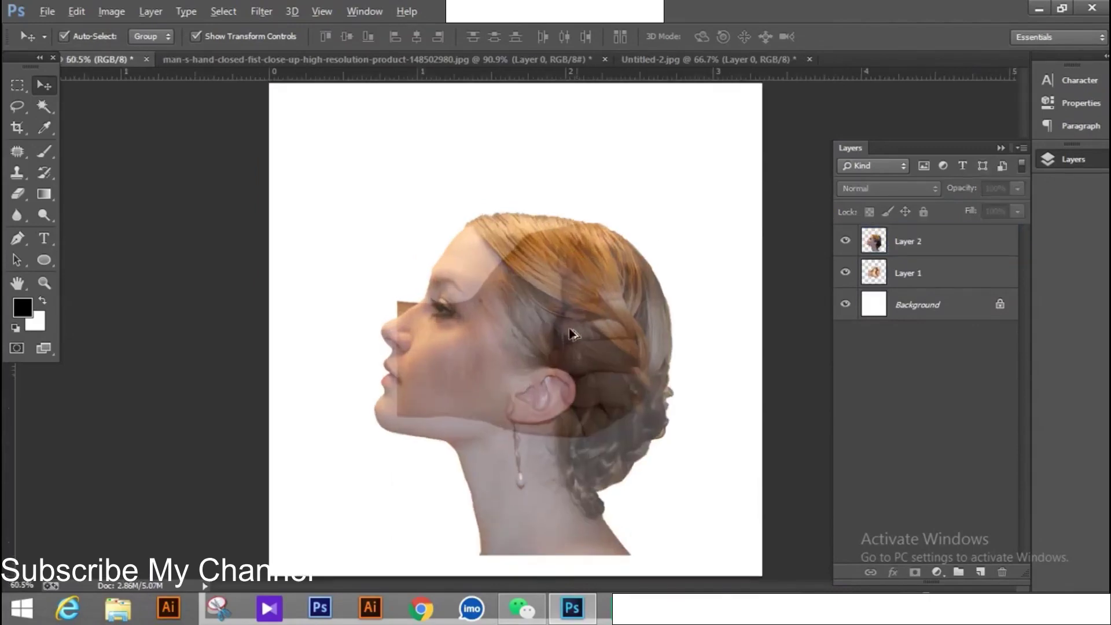
scroll(565, 327, "up", 3)
key("ctrl+t")
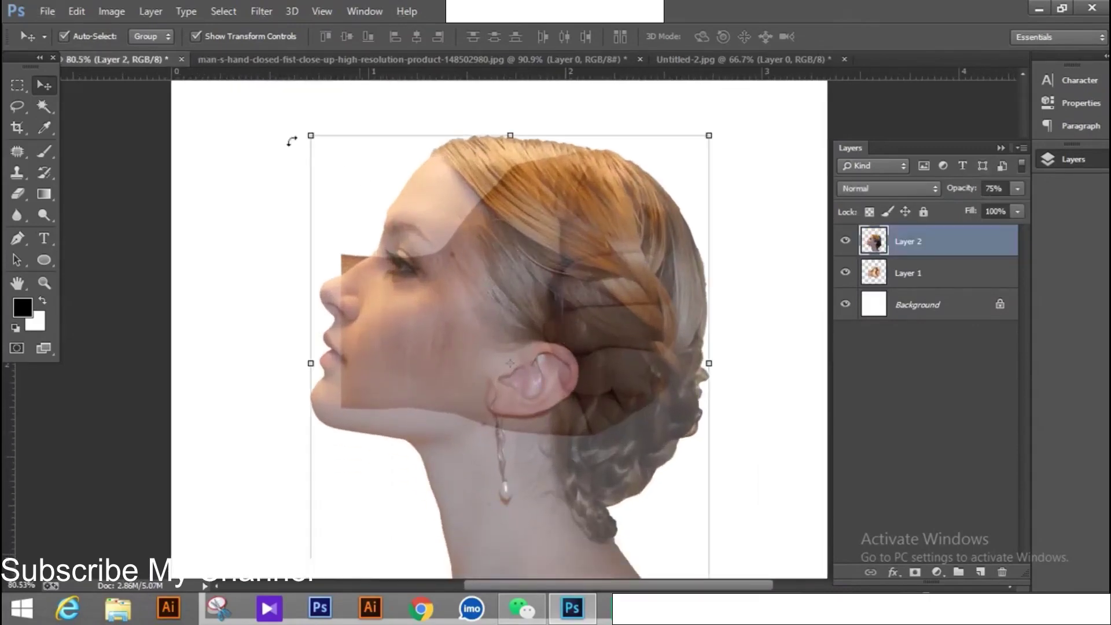
left_click_drag(304, 132, 350, 181)
left_click_drag(472, 293, 510, 268)
left_click_drag(756, 157, 738, 130)
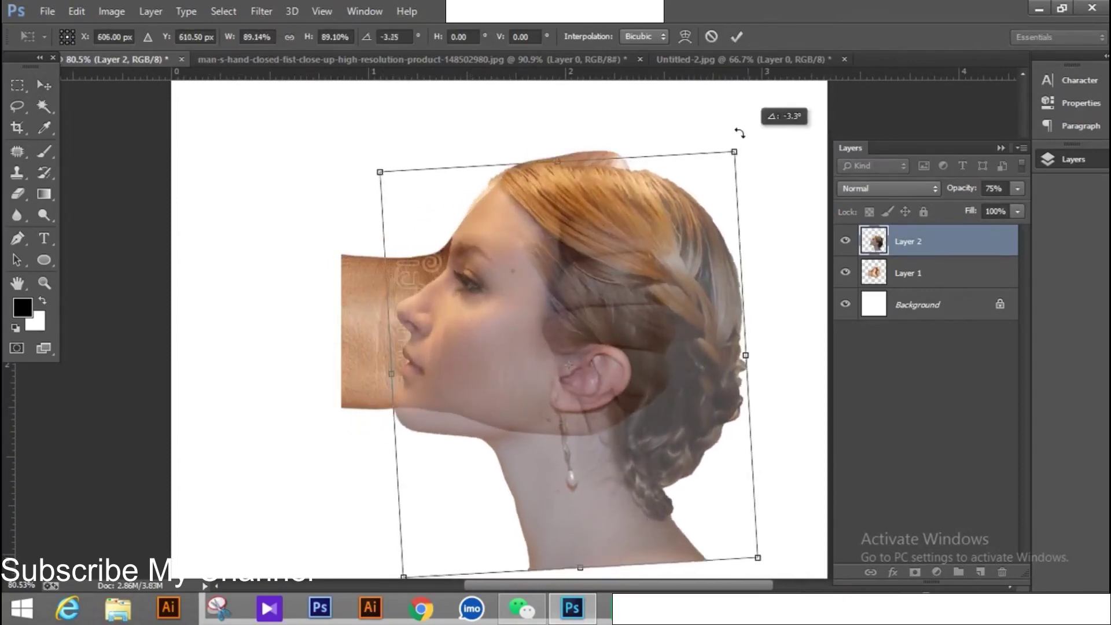
mouse_move(557, 245)
left_mouse_down()
mouse_move(558, 223)
mouse_move(555, 235)
left_mouse_up()
left_click_drag(734, 107, 764, 124)
left_click(737, 36)
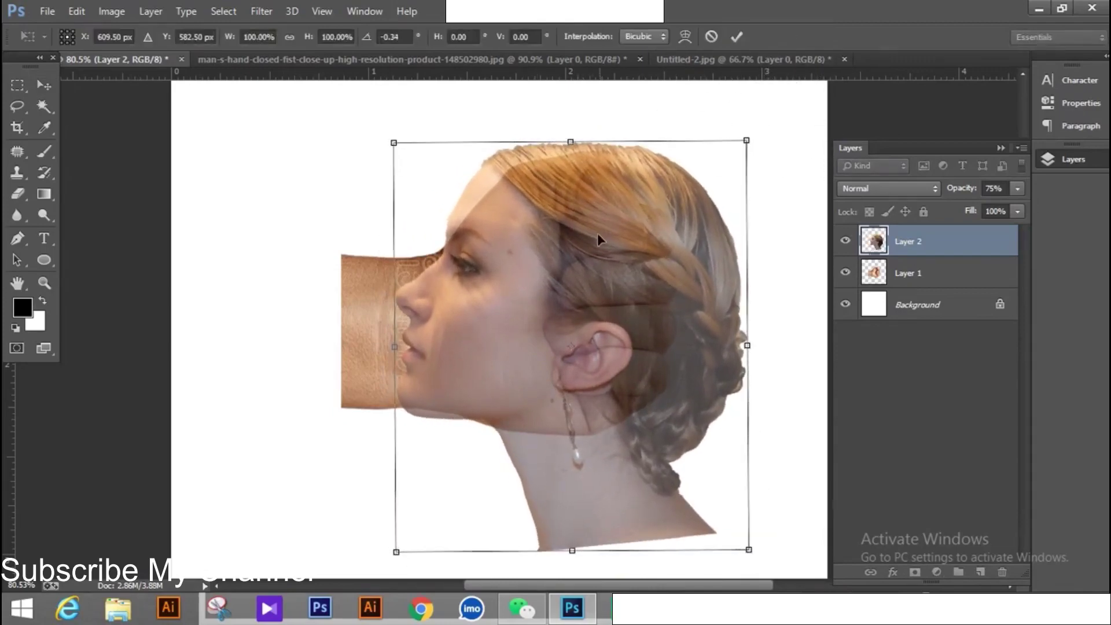
Nudge the head about 30 px right, commit, and restore Layer 2 opacity to 100%.
left_click_drag(597, 233, 601, 232)
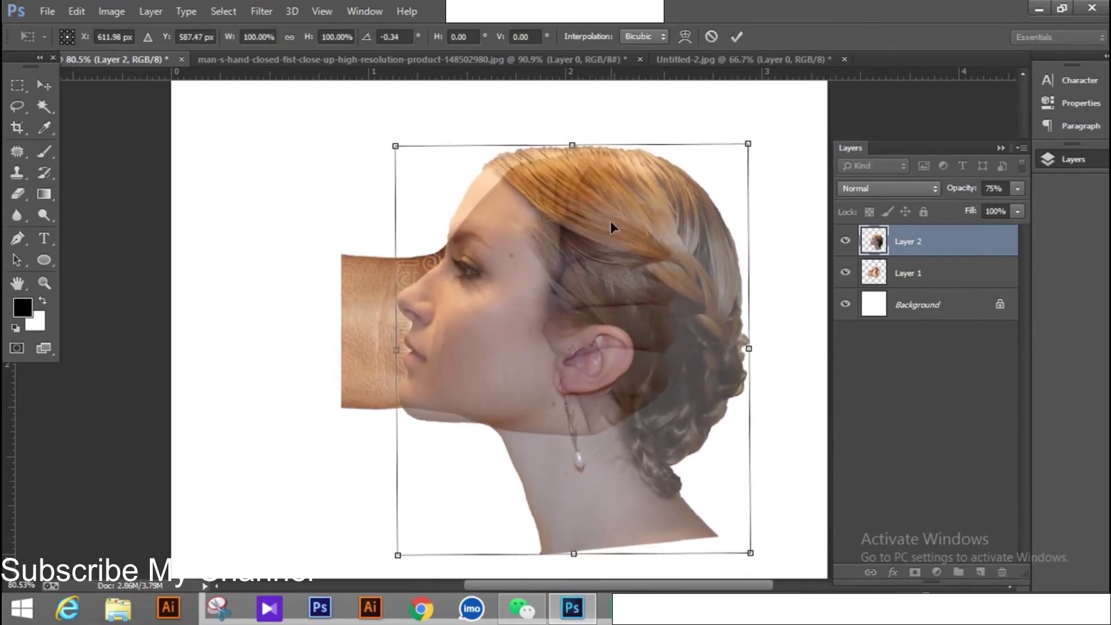
key("shift+Right")
key("shift+Right")
key("shift+Right")
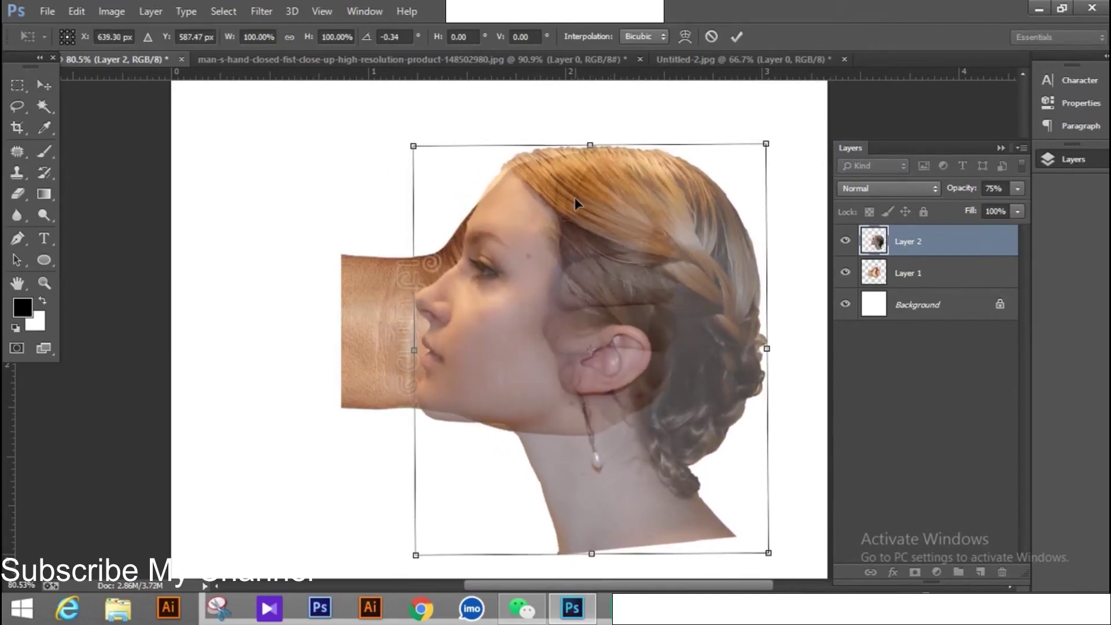
key("Right")
key("Right")
key("Right")
key("Right")
key("Right")
key("Right")
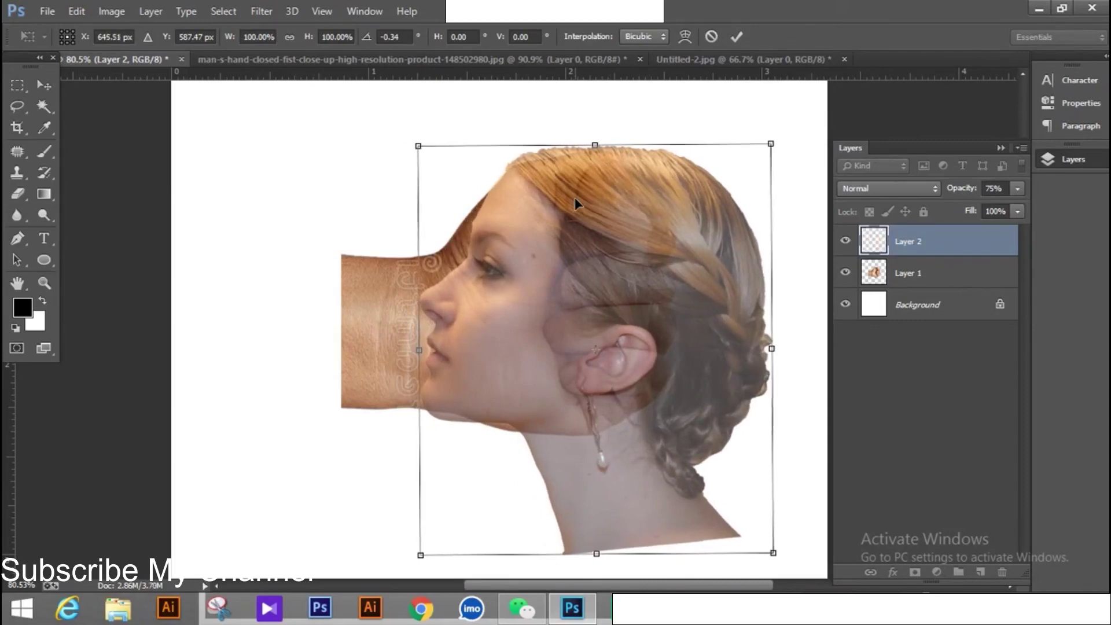
key("Left")
key("Left")
key("Left")
key("Left")
key("Left")
key("Left")
key("Left")
key("Left")
key("Left")
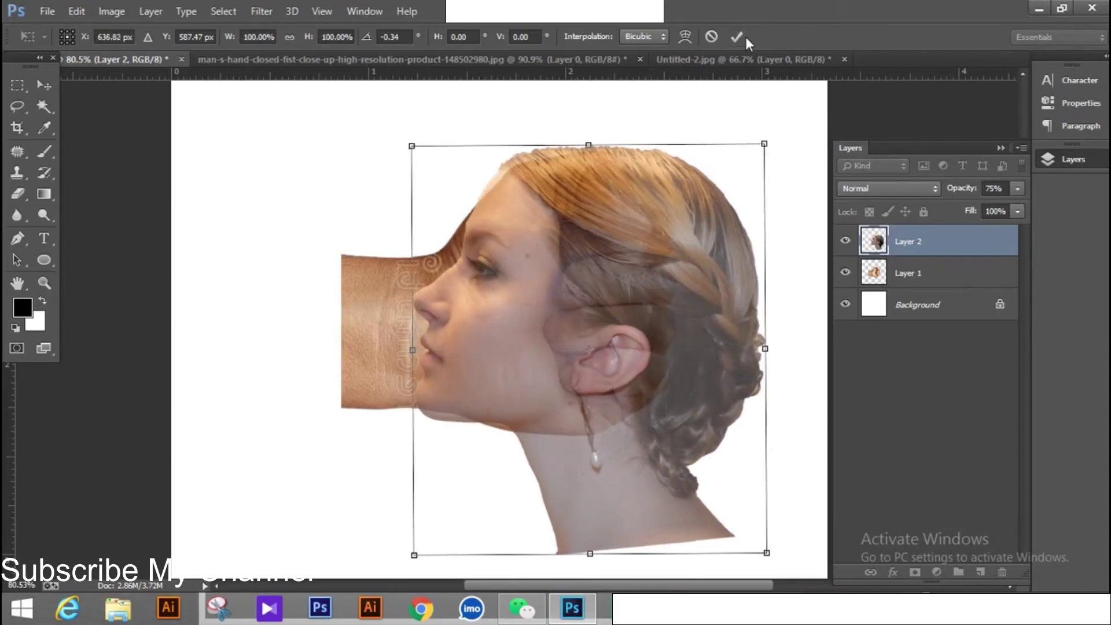
left_click(742, 37)
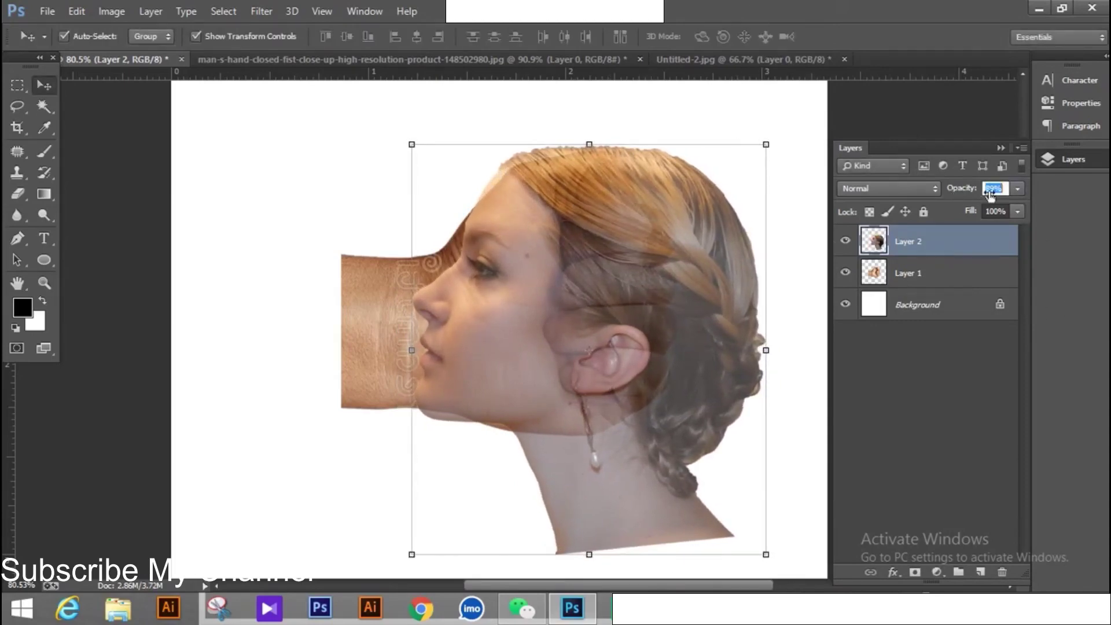
type("100")
key("Return")
scroll(354, 328, "down", 3)
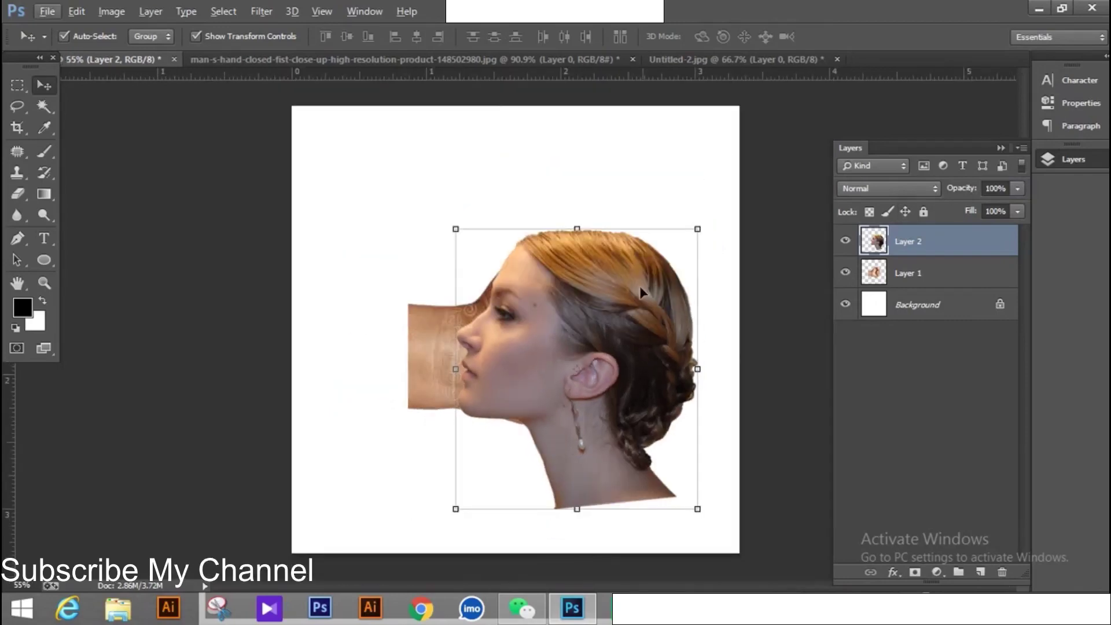
Apply a Curves adjustment to brighten the head's tones.
left_click(111, 11)
mouse_move(136, 53)
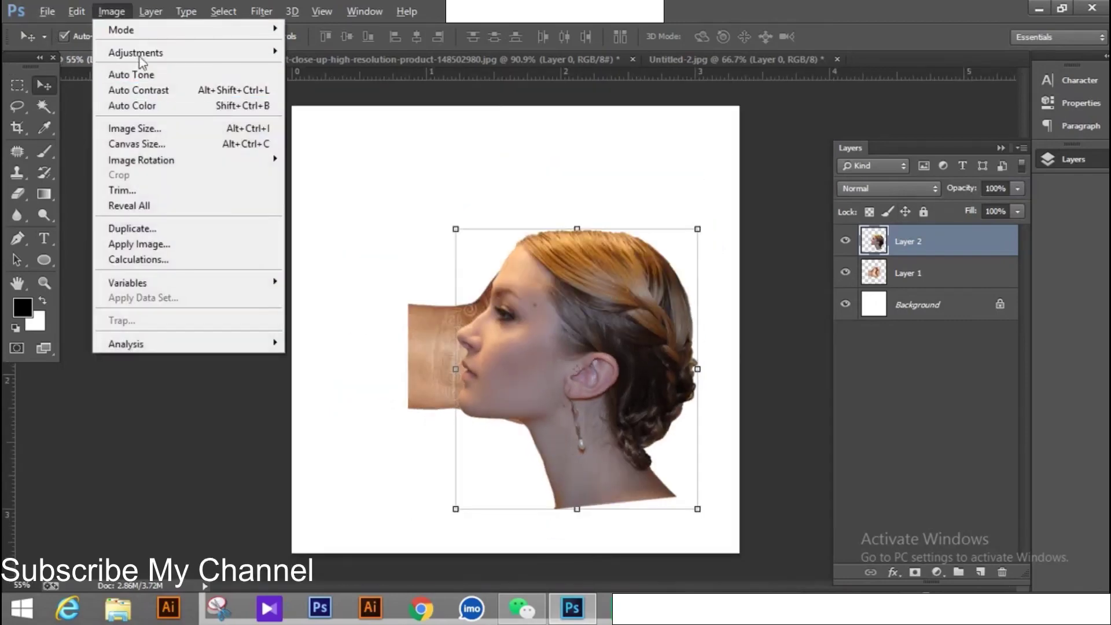
left_click(316, 83)
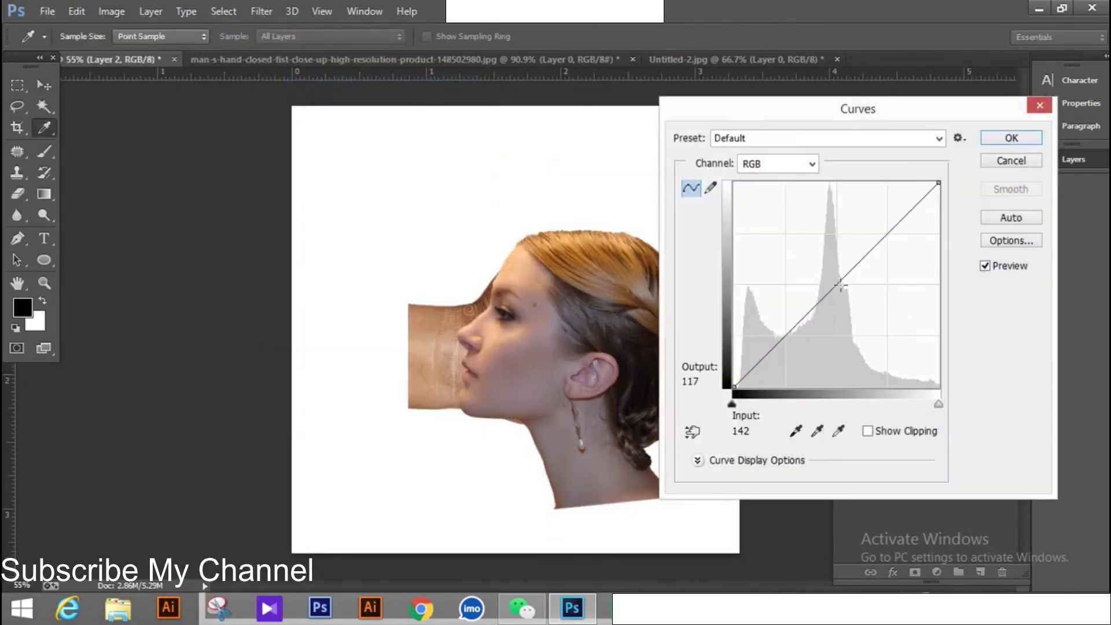
left_click_drag(832, 285, 823, 288)
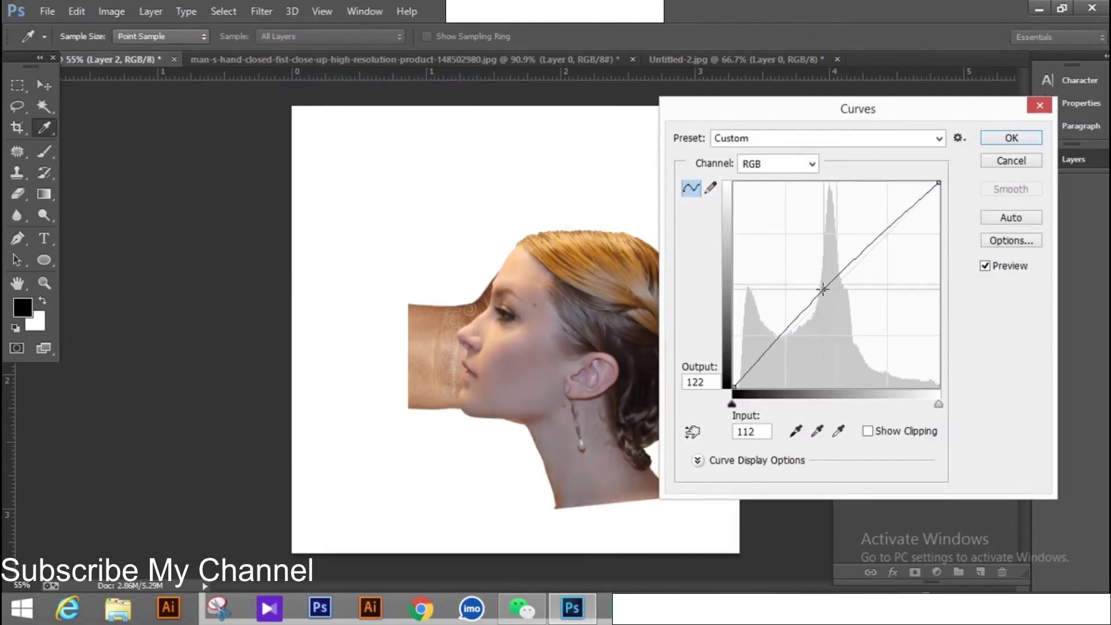
left_click(1012, 138)
Warm the head with Camera Raw Filter: Temperature +17, Exposure +0.15.
scroll(596, 335, "up", 1)
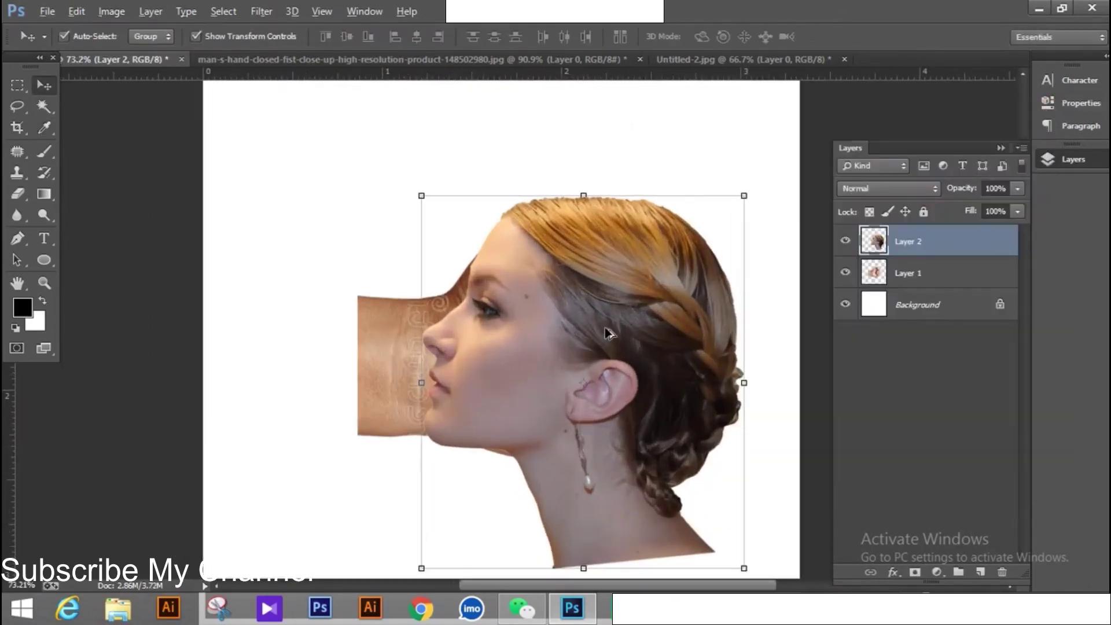
left_click(267, 16)
left_click(293, 103)
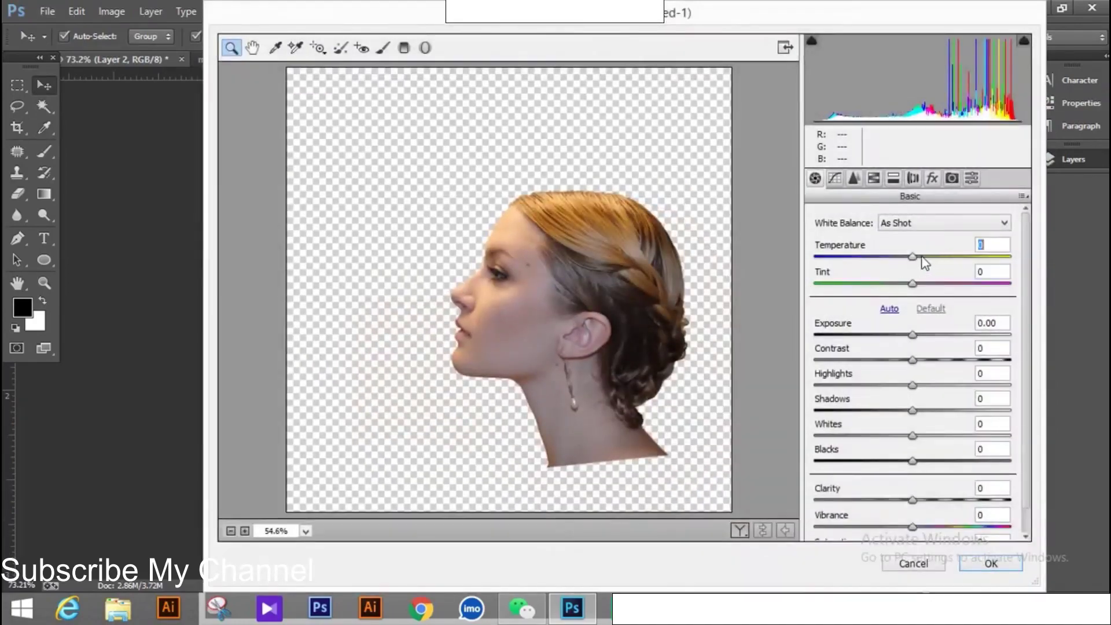
left_click_drag(922, 259, 932, 259)
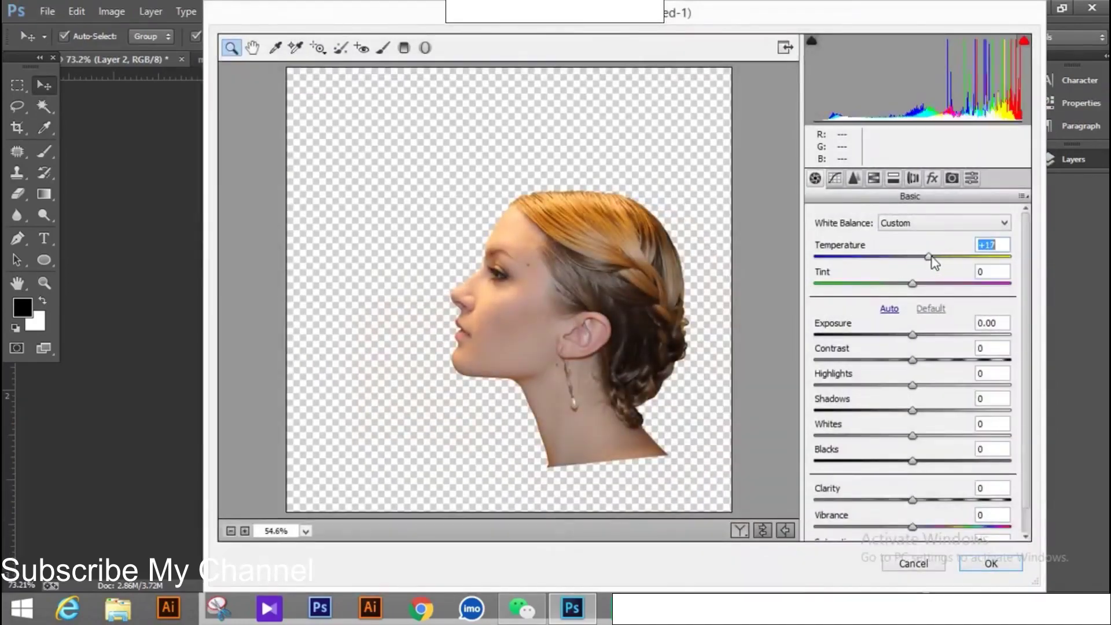
left_click_drag(914, 338, 918, 339)
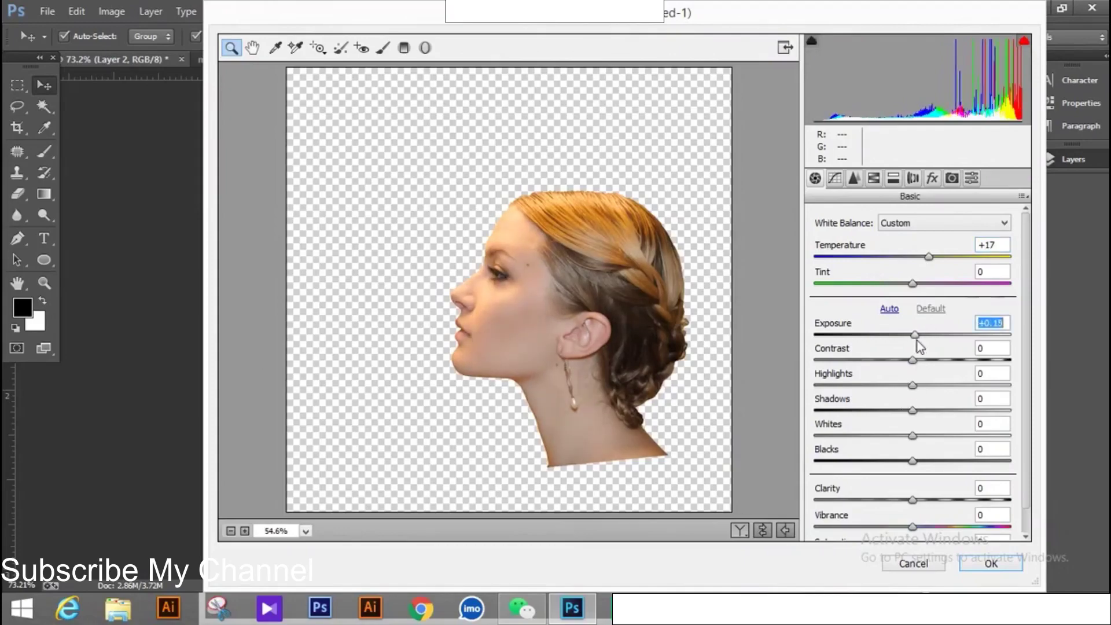
left_click(993, 563)
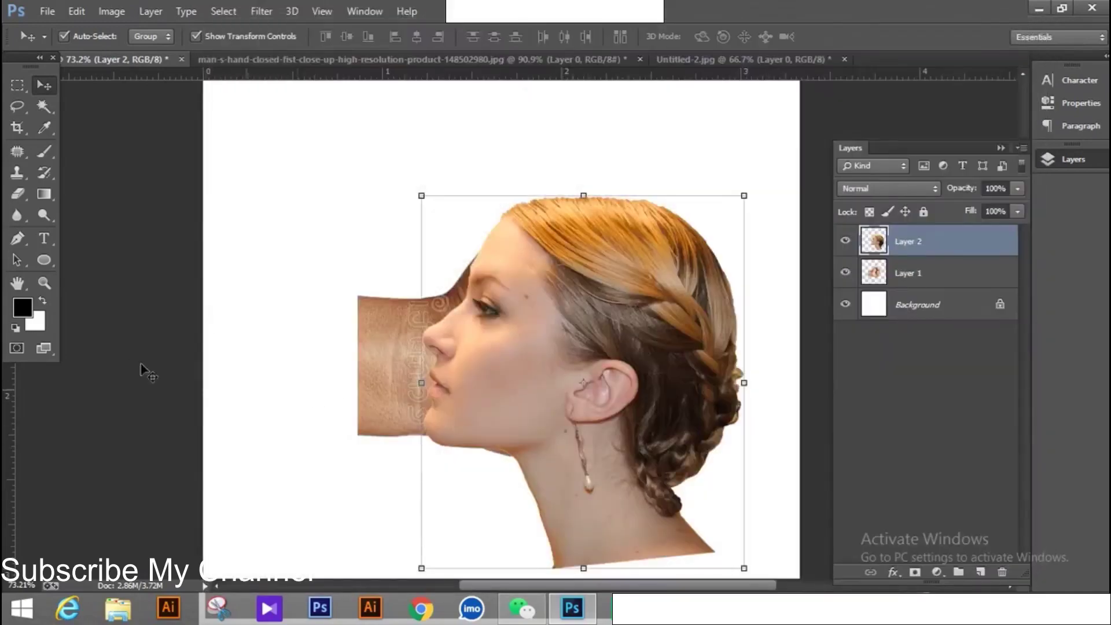
Add a layer mask to Layer 1 and set up the Brush with black foreground, white background.
scroll(136, 364, "down", 2)
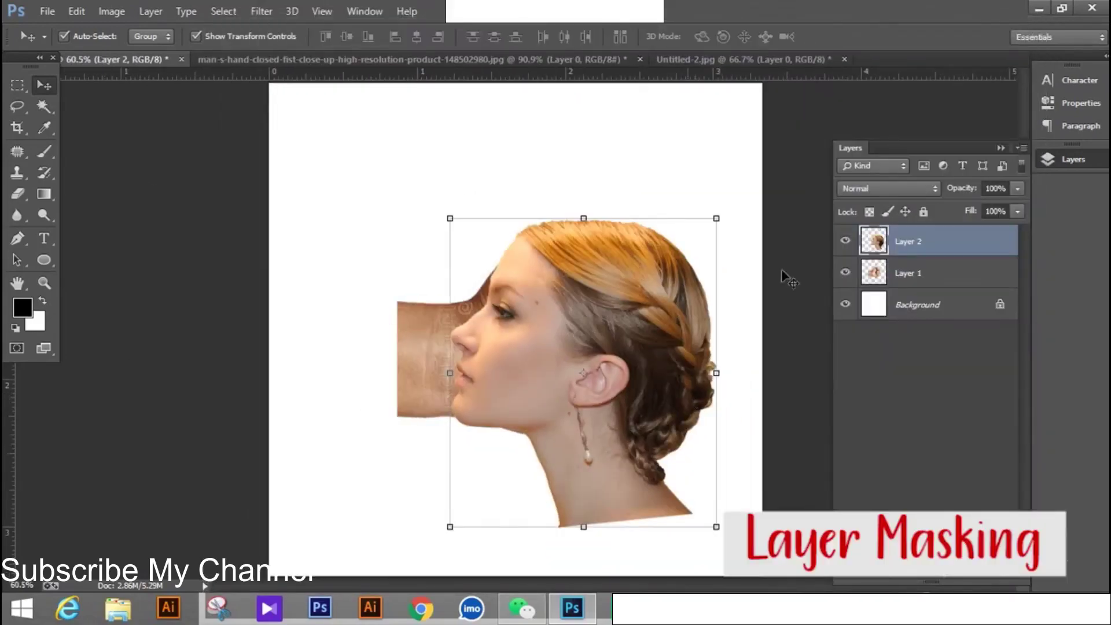
left_click(910, 275)
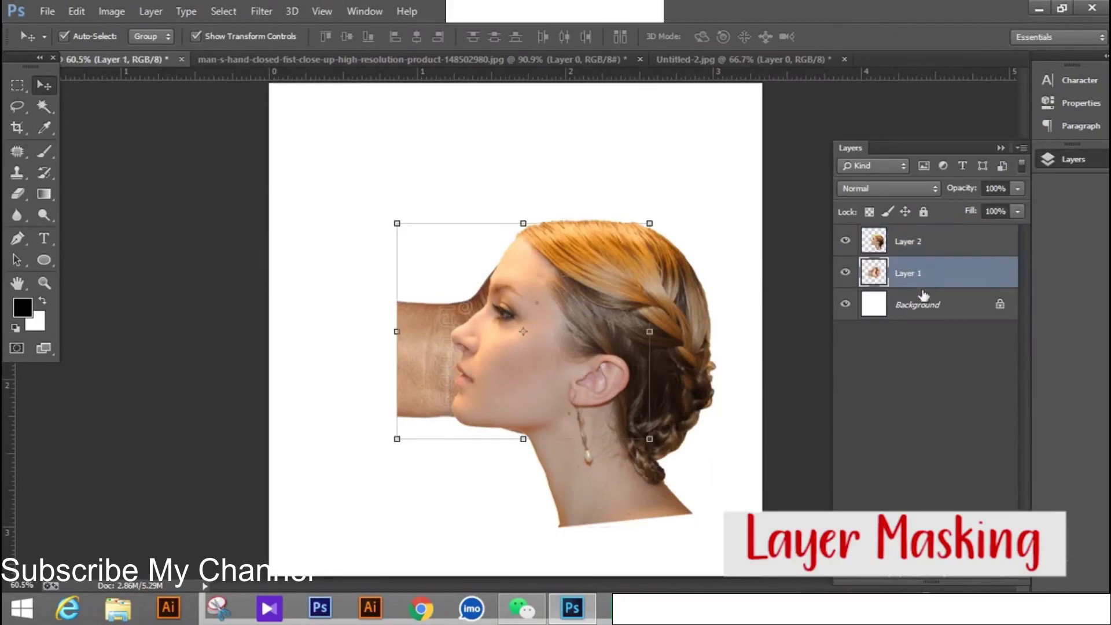
left_click(920, 577)
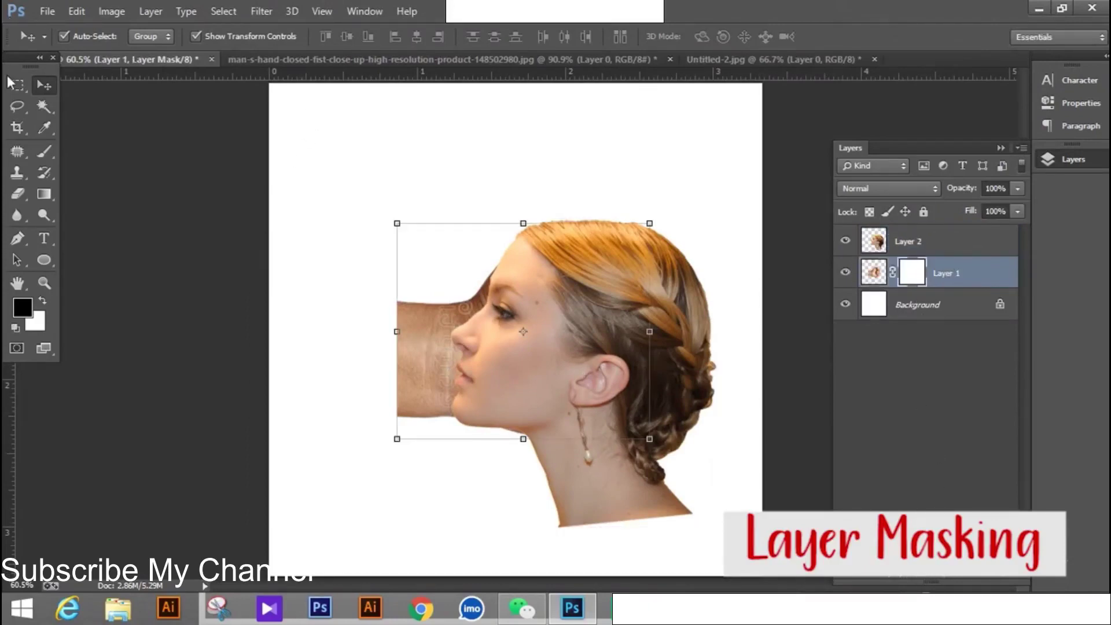
left_click(44, 151)
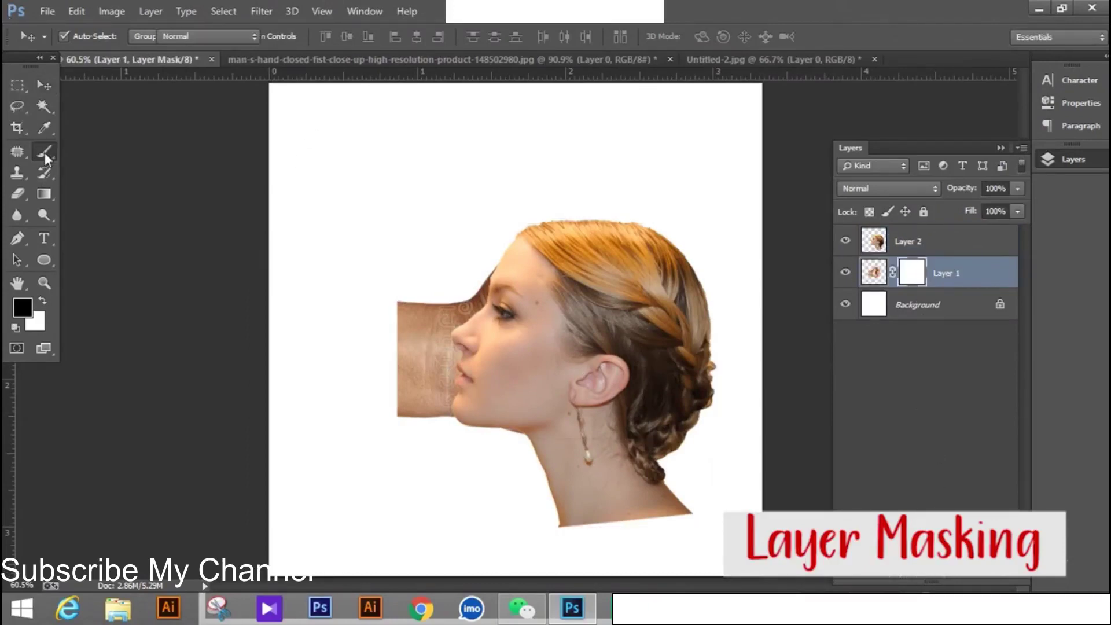
left_click(23, 309)
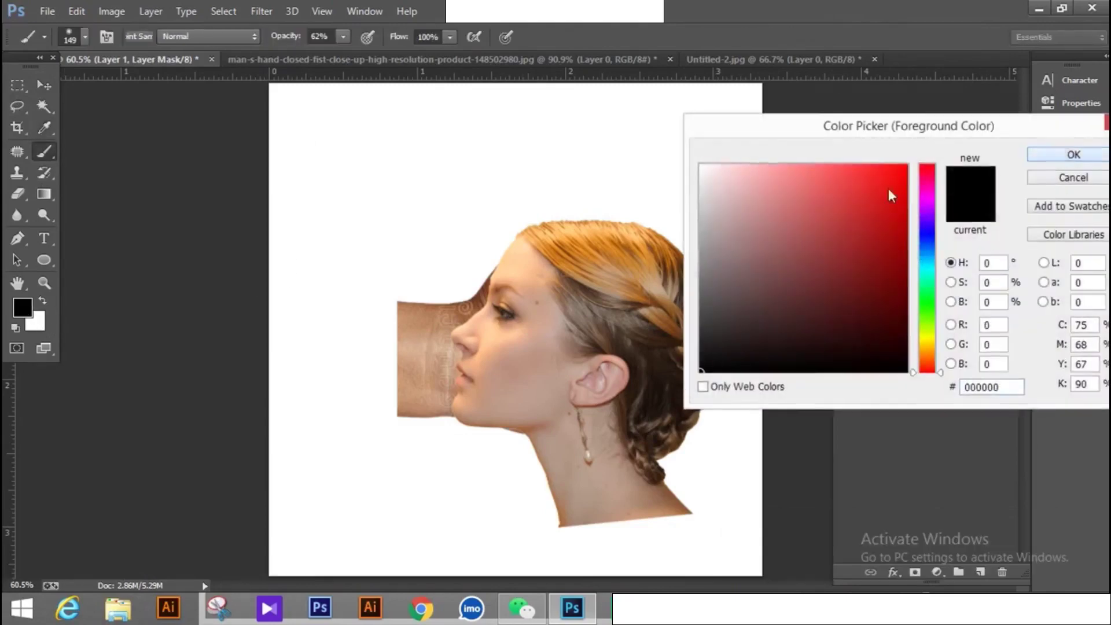
left_click(1073, 154)
left_click(703, 170)
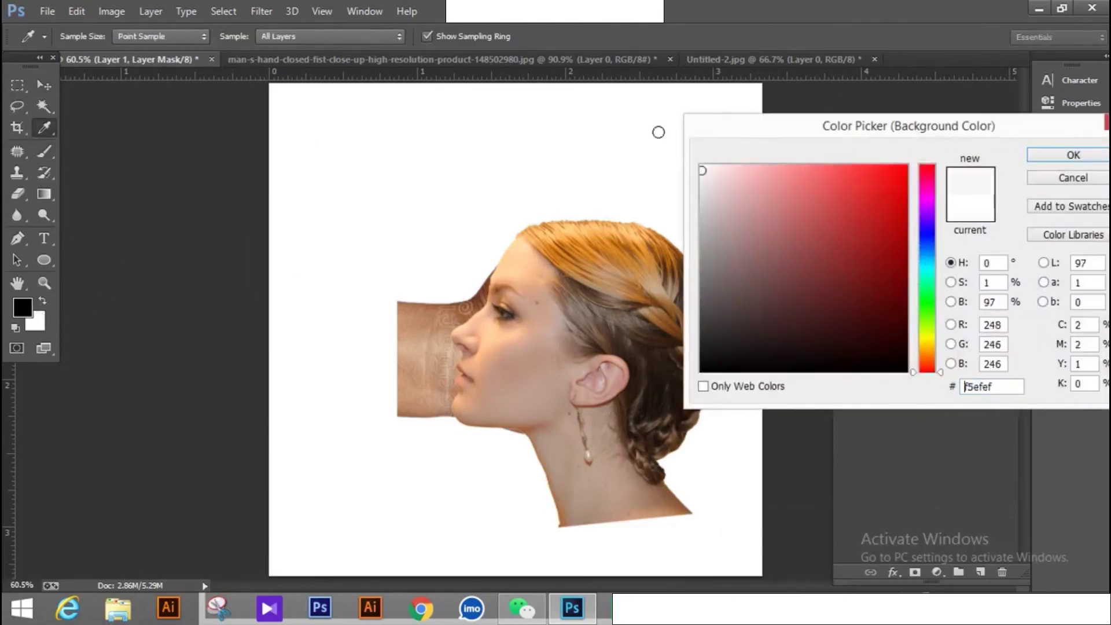
left_click(1073, 155)
Paint the mask at 99% brush opacity to hide the hand stub up to the forehead.
mouse_move(477, 258)
left_mouse_down()
mouse_move(442, 328)
mouse_move(412, 353)
left_mouse_up()
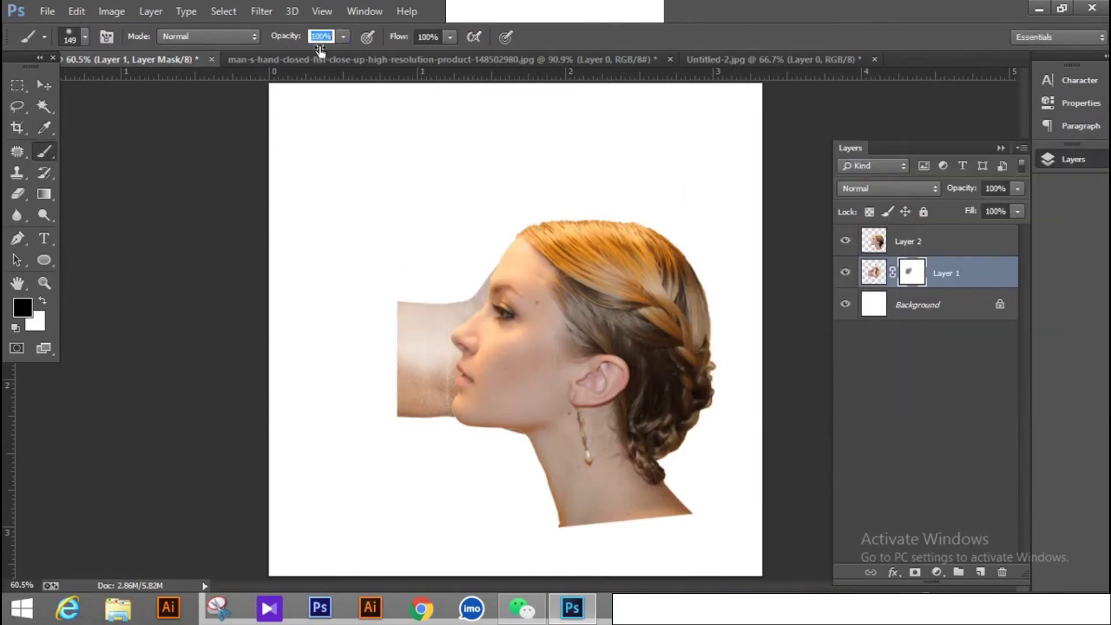
type("99")
key("Return")
left_click(85, 38)
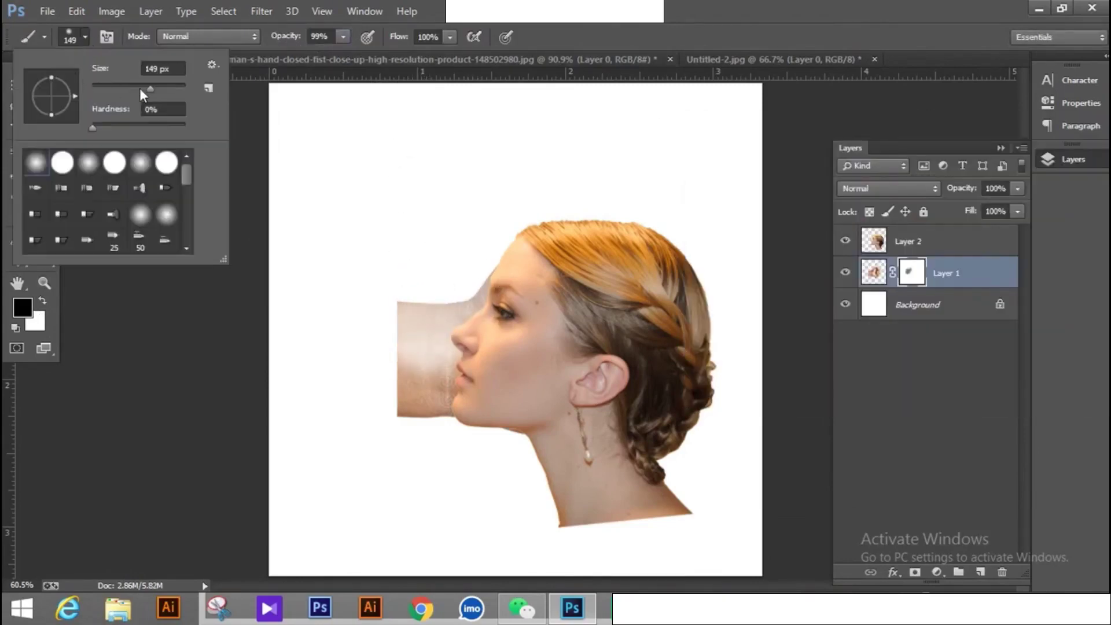
left_click(330, 214)
mouse_move(422, 328)
left_mouse_down()
mouse_move(397, 417)
mouse_move(469, 284)
left_mouse_up()
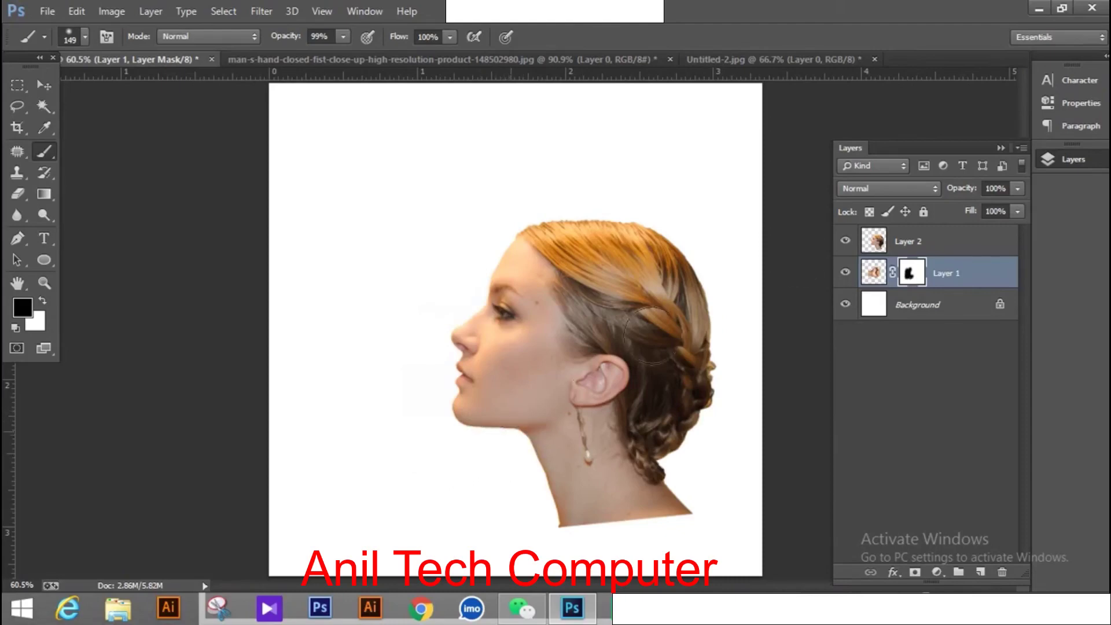
left_click(930, 241)
Make the head layer semi-transparent, undo a stray dab, and add a layer mask to Layer 2.
left_click_drag(954, 192, 948, 192)
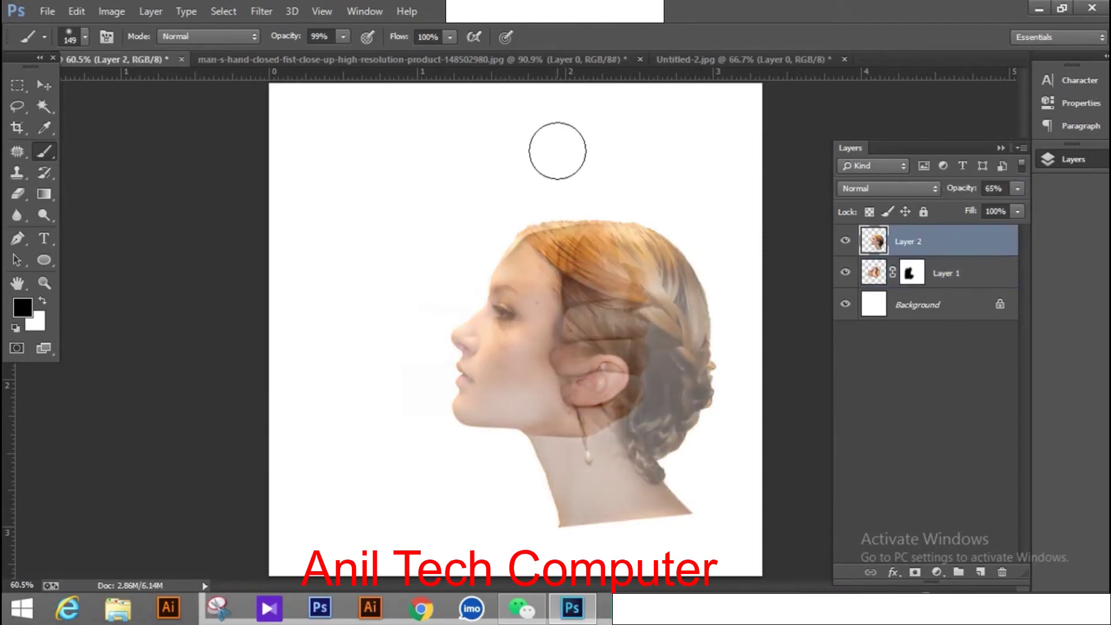
left_click(557, 150)
scroll(685, 164, "up", 1)
key("ctrl+z")
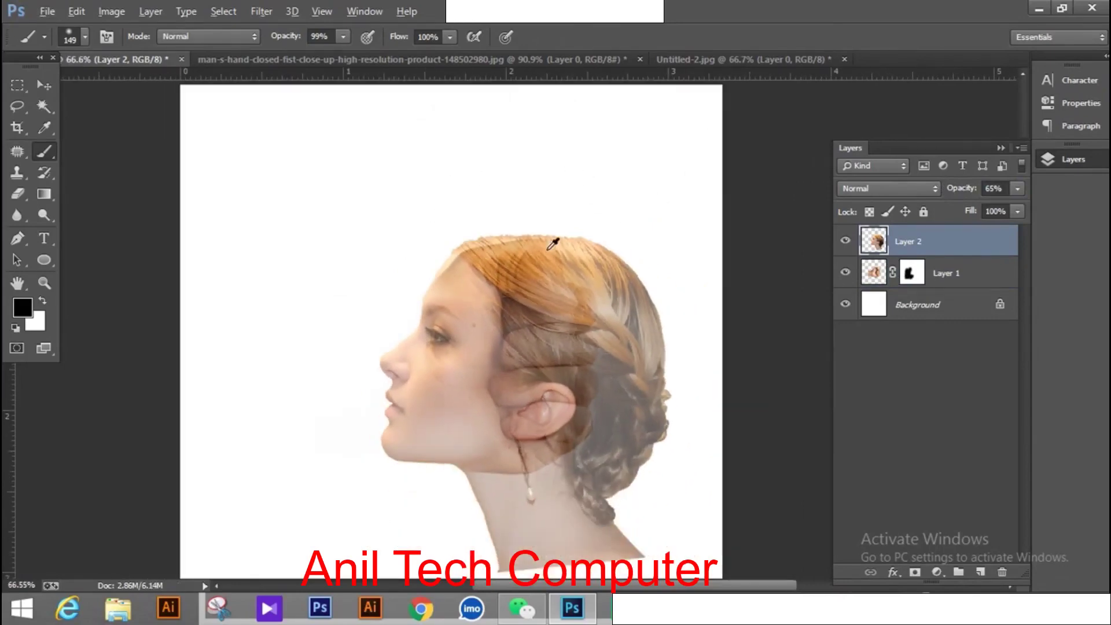
scroll(553, 244, "down", 1)
left_click(915, 572)
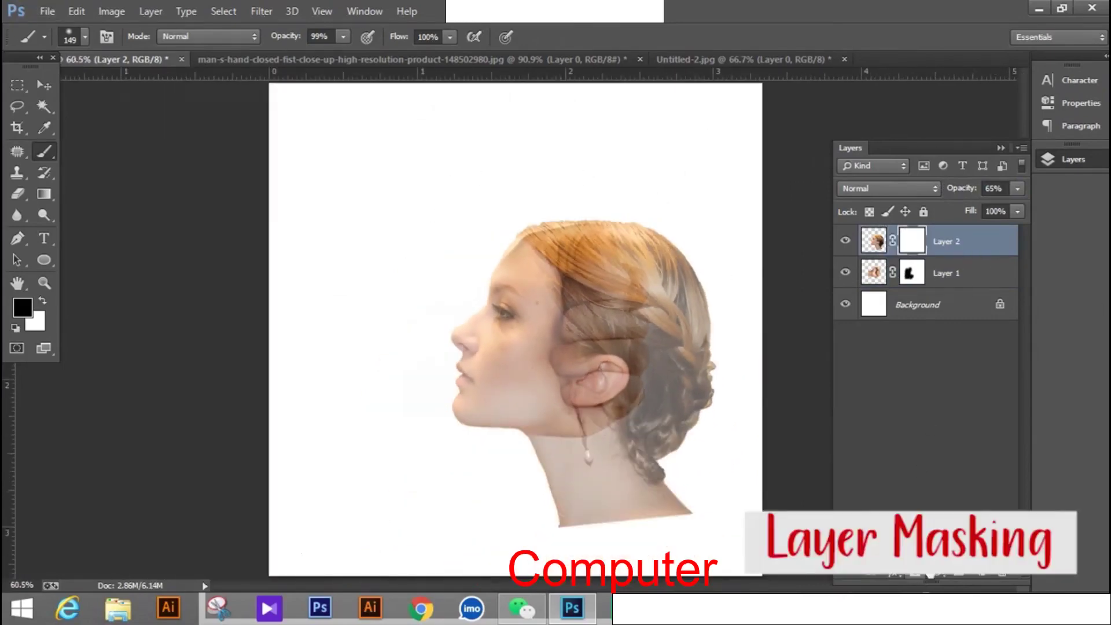
Mask out the back of the hair, braid, earring and lower neck on Layer 2.
scroll(652, 365, "up", 1)
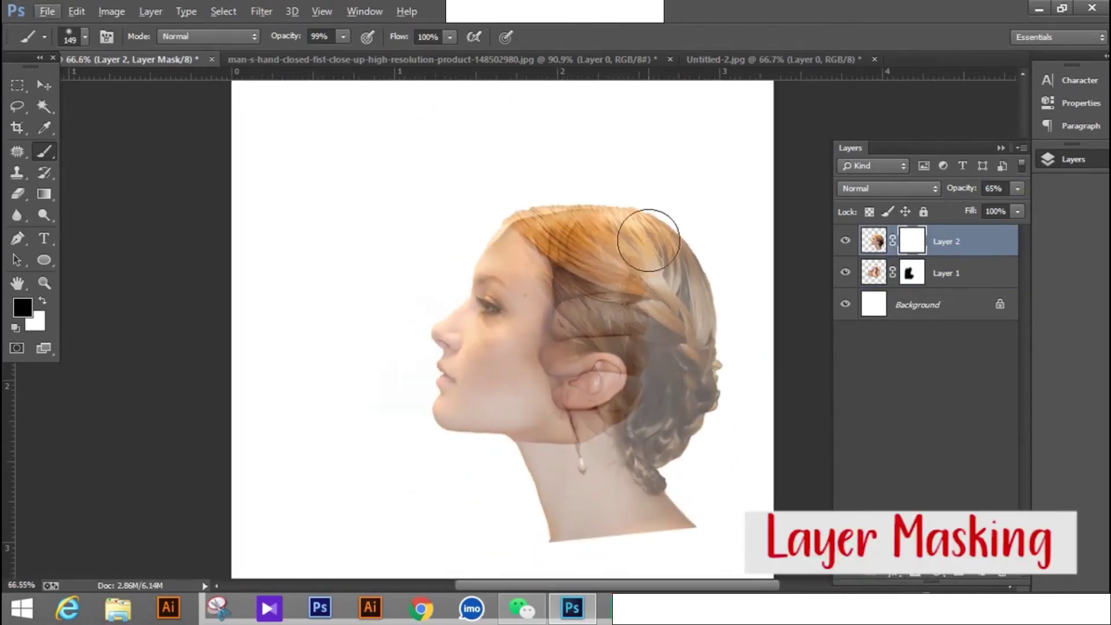
mouse_move(648, 240)
left_mouse_down()
mouse_move(657, 293)
mouse_move(667, 241)
mouse_move(695, 322)
mouse_move(683, 394)
mouse_move(704, 365)
mouse_move(671, 349)
left_mouse_up()
mouse_move(649, 239)
left_mouse_down()
mouse_move(630, 213)
mouse_move(653, 519)
left_mouse_up()
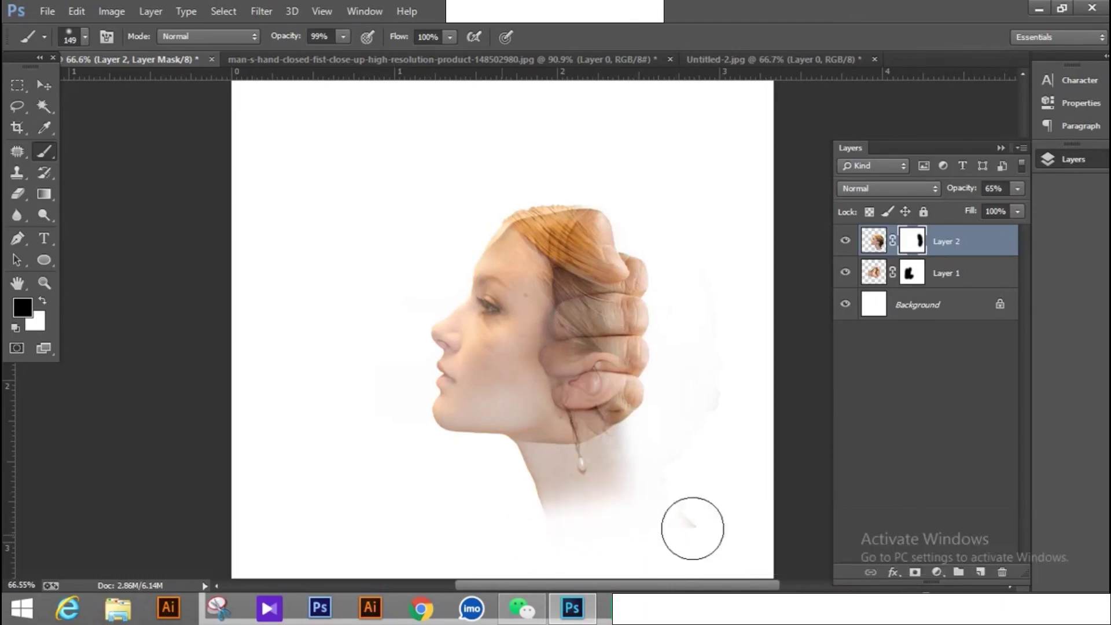
scroll(677, 525, "up", 3)
scroll(569, 490, "up", 2)
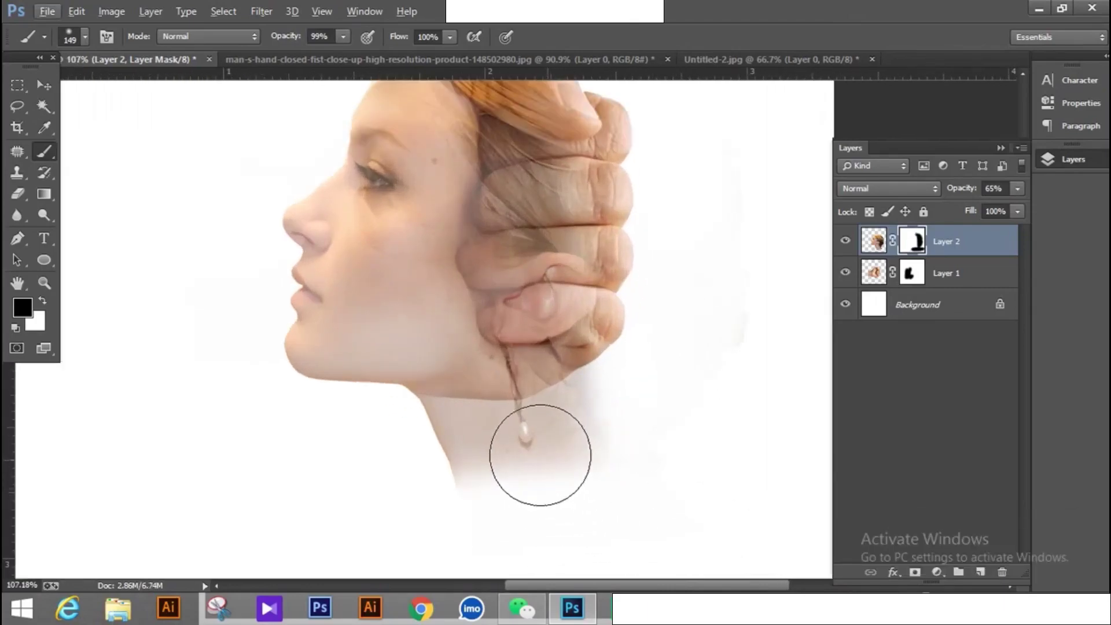
mouse_move(541, 464)
left_mouse_down()
mouse_move(493, 471)
mouse_move(404, 454)
mouse_move(422, 458)
left_mouse_up()
mouse_move(669, 508)
left_mouse_down()
mouse_move(588, 489)
mouse_move(652, 427)
left_mouse_up()
scroll(514, 427, "down", 2)
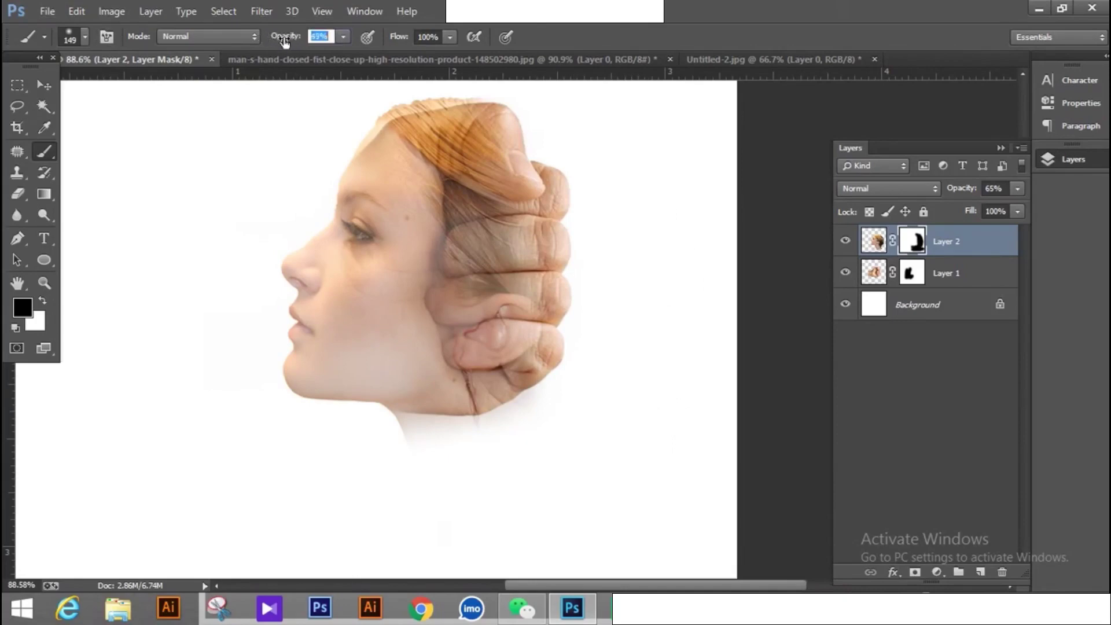
With brush opacity 48% and size 69, paint out the grey shadow below the wrist and fist.
left_click_drag(283, 41, 281, 40)
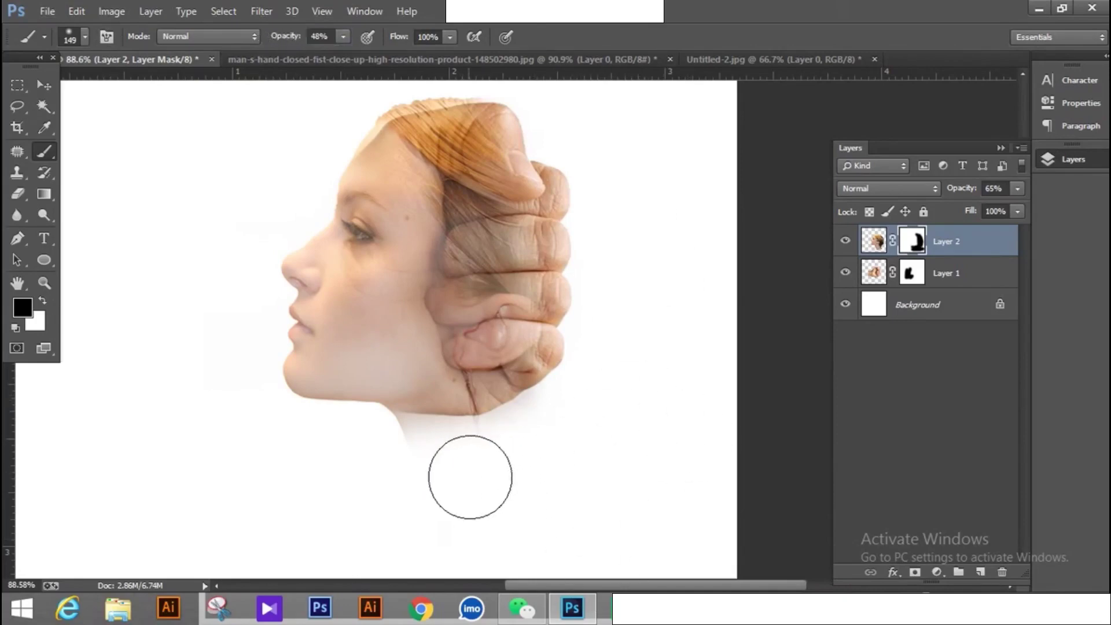
scroll(470, 476, "up", 2)
scroll(487, 479, "up", 2)
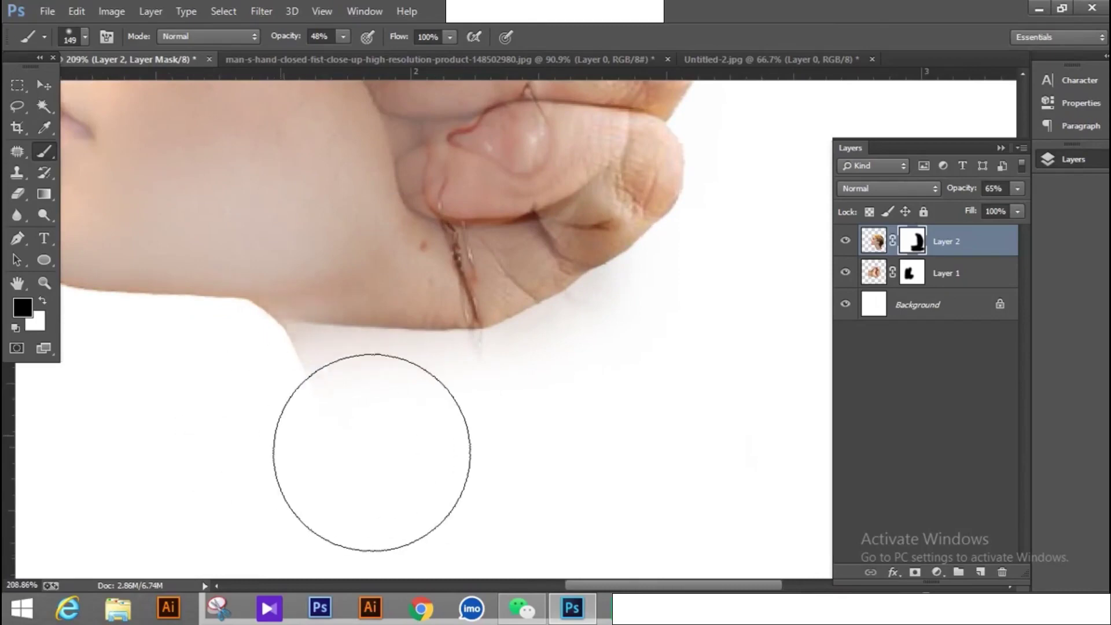
left_click(78, 40)
left_click_drag(120, 88, 123, 89)
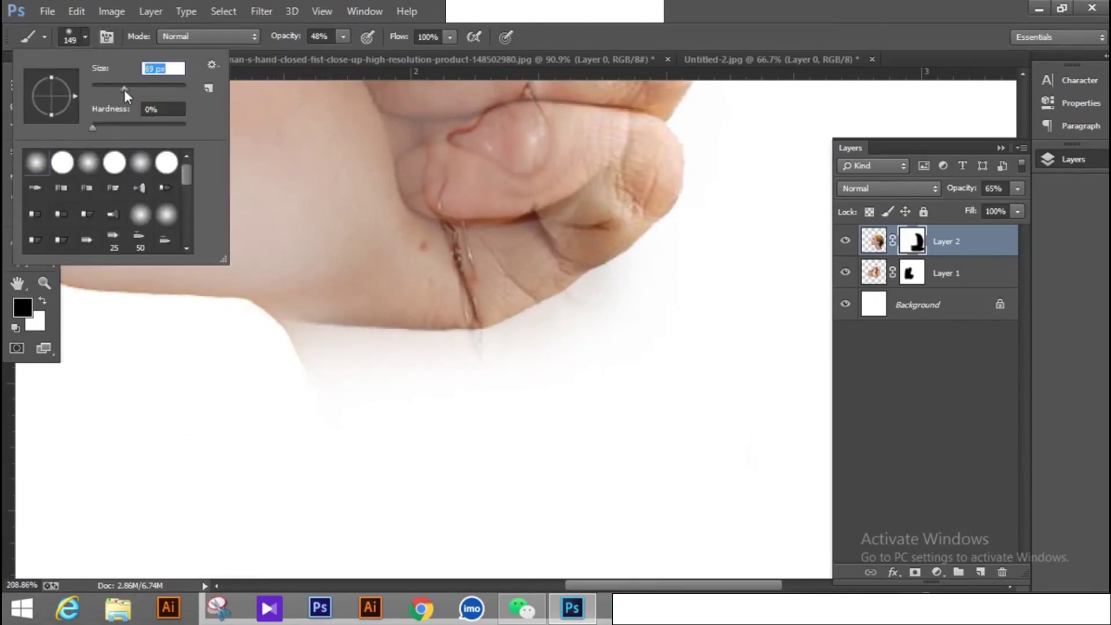
left_click(278, 347)
mouse_move(349, 410)
left_mouse_down()
mouse_move(290, 365)
mouse_move(325, 383)
left_mouse_up()
scroll(330, 376, "down", 3)
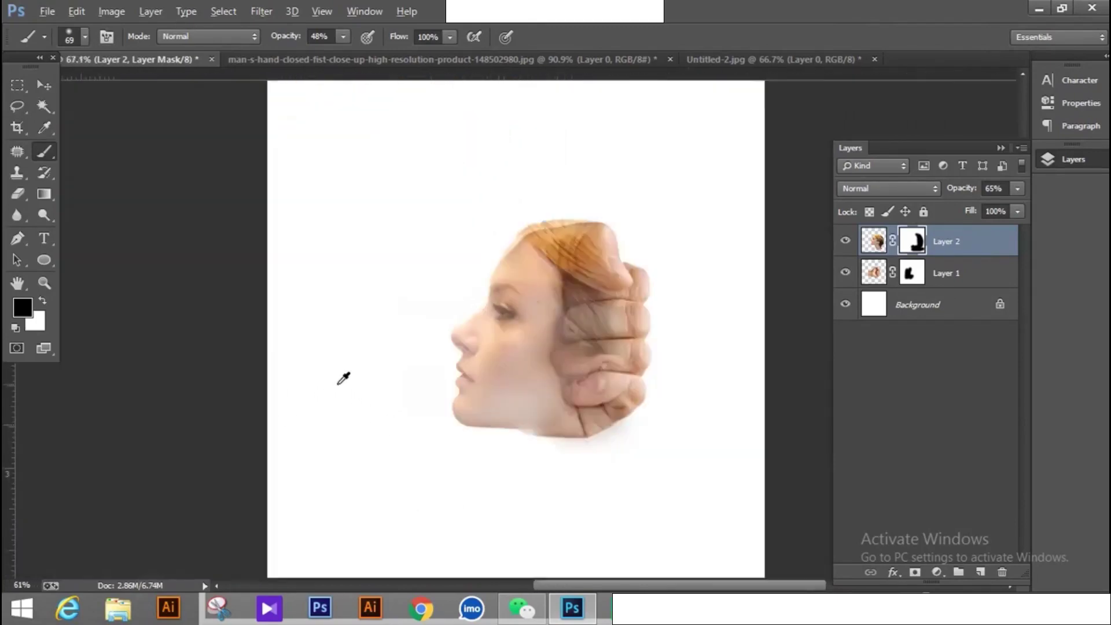
Mask out stray hair strands along the head top, upper-left edge and over the fist.
scroll(628, 213, "up", 2)
scroll(675, 225, "up", 2)
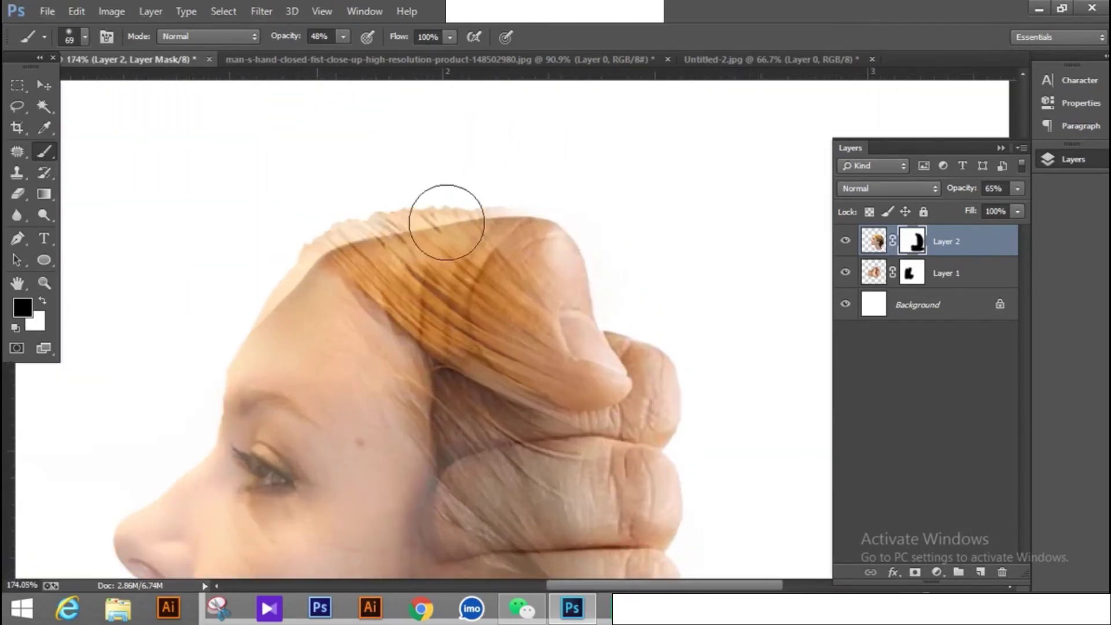
left_click_drag(456, 245, 279, 239)
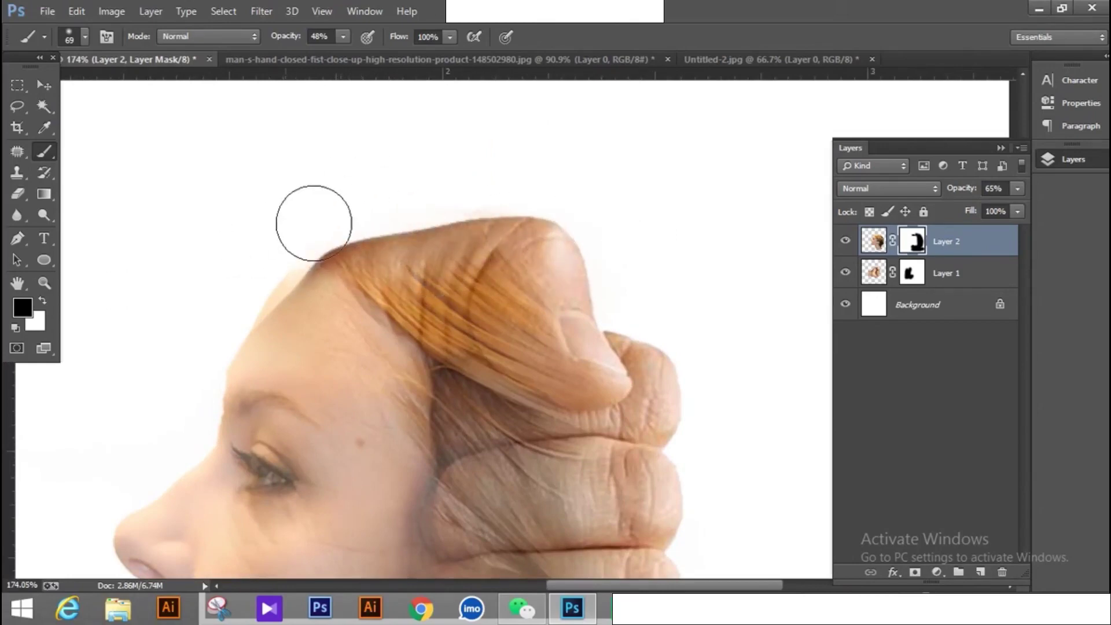
left_click_drag(254, 271, 247, 270)
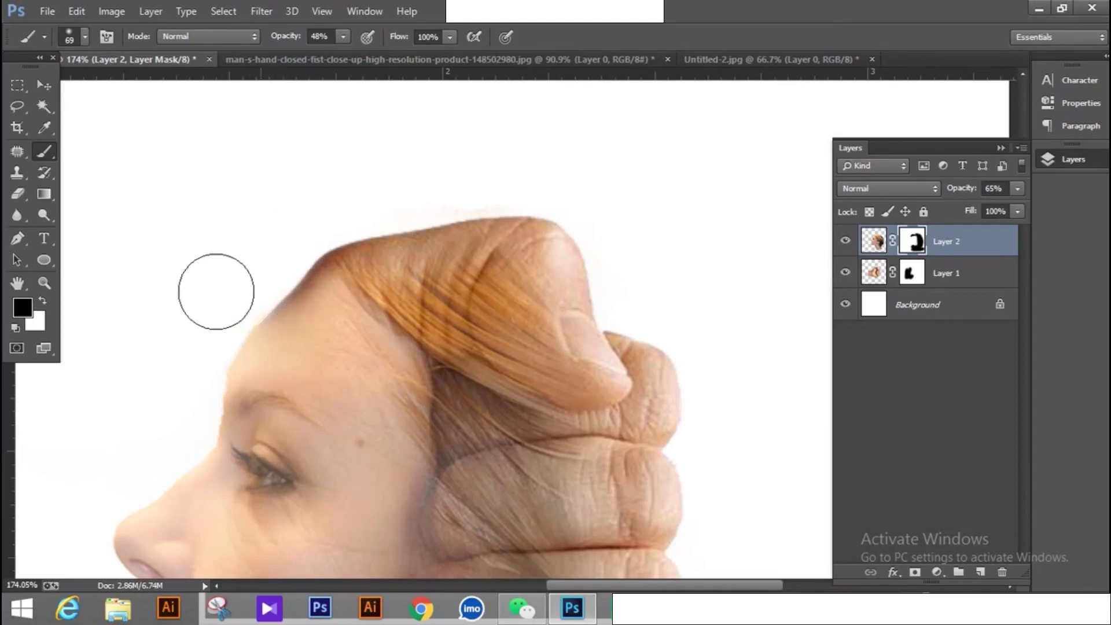
mouse_move(467, 281)
left_mouse_down()
mouse_move(449, 248)
mouse_move(571, 360)
mouse_move(513, 384)
mouse_move(435, 318)
left_mouse_up()
scroll(529, 325, "down", 2)
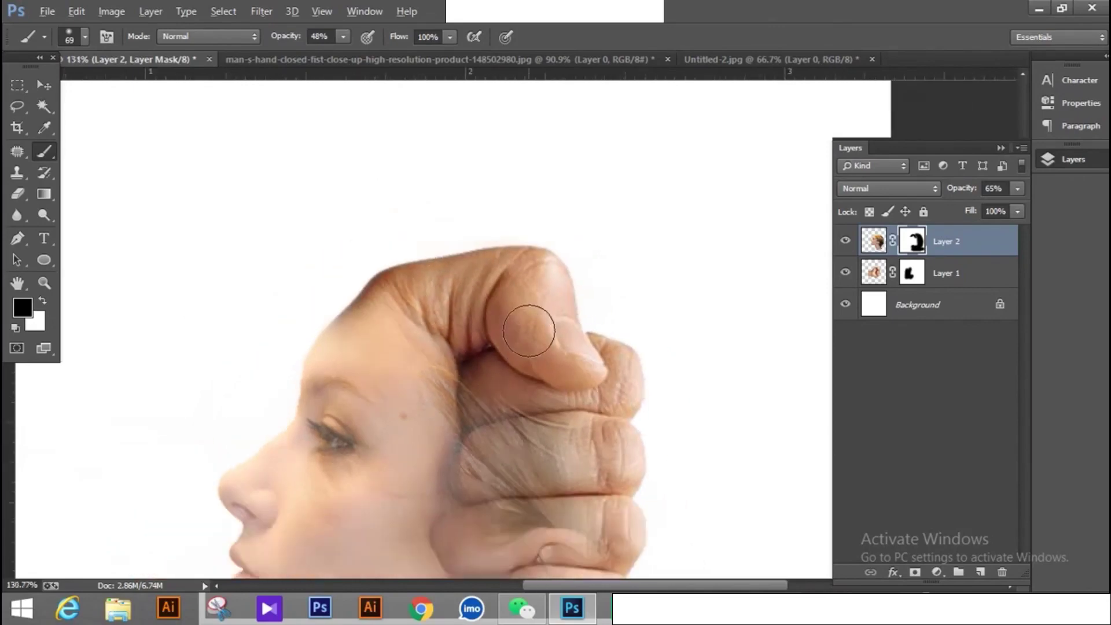
scroll(528, 326, "down", 2)
Blend the jaw-fist seam and knuckle crease so the hand texture shows through the face.
left_click_drag(547, 476, 524, 375)
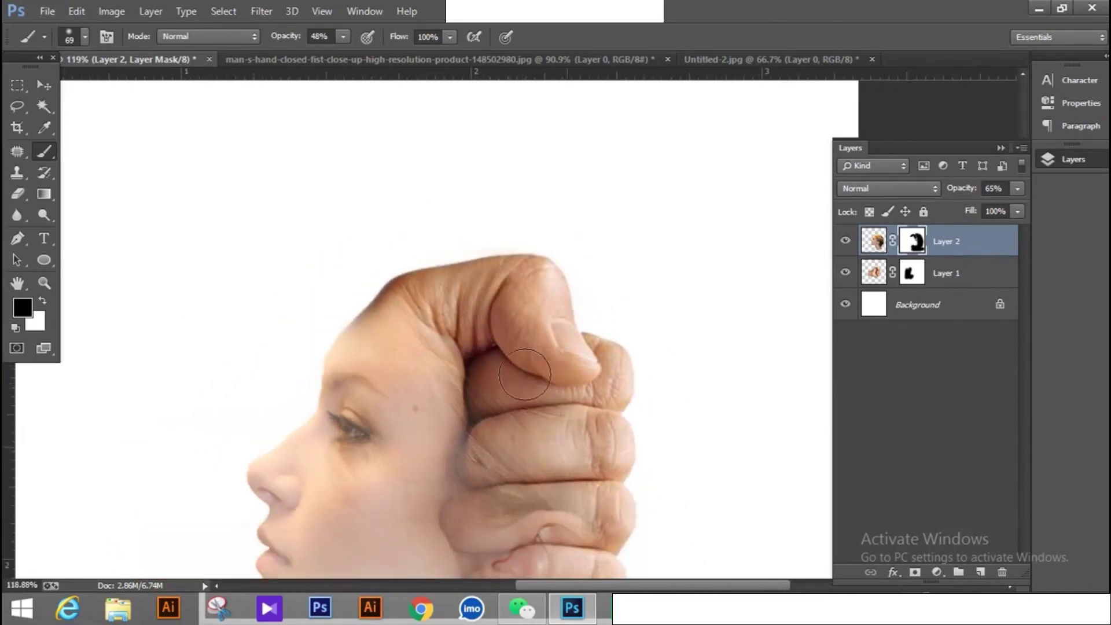
scroll(533, 400, "down", 2)
scroll(521, 376, "down", 1)
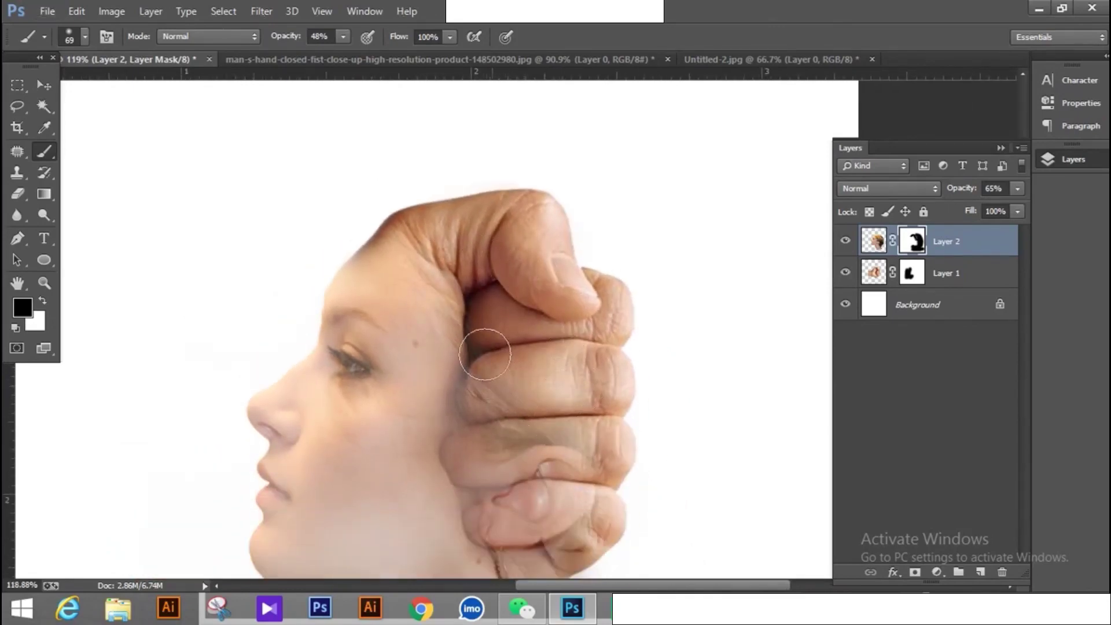
scroll(486, 382, "up", 2)
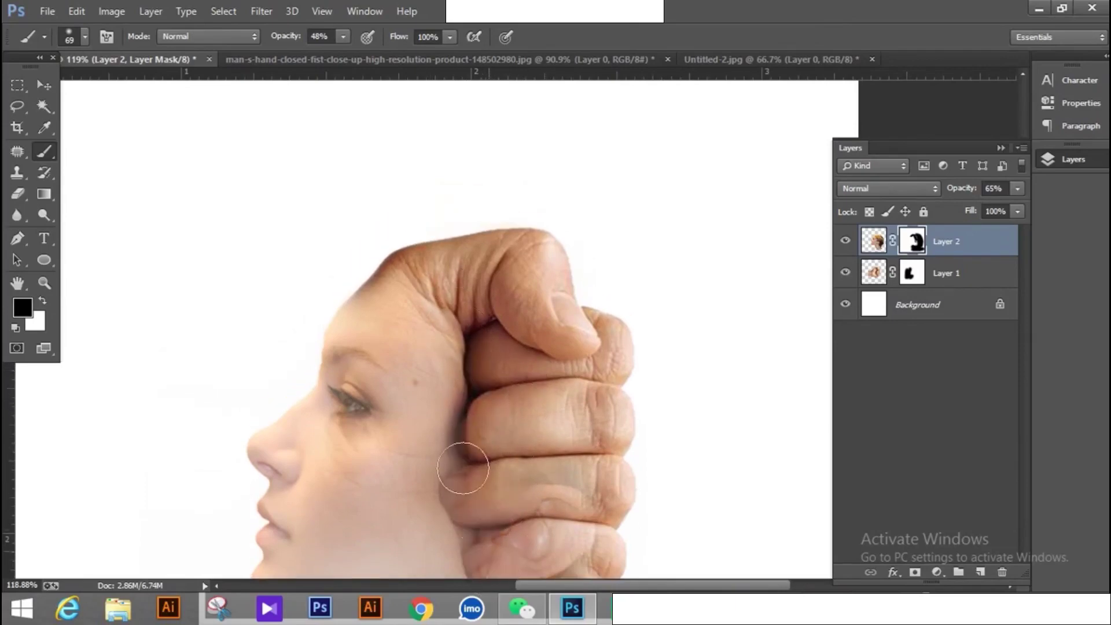
left_click_drag(459, 459, 503, 567)
scroll(498, 521, "down", 2)
scroll(471, 268, "down", 2)
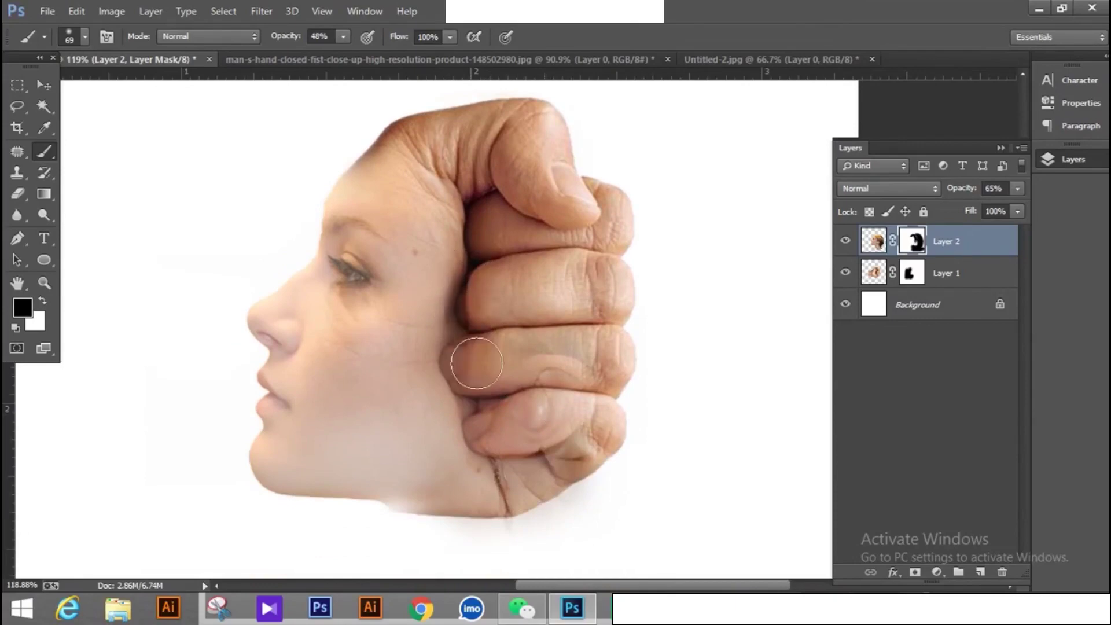
mouse_move(485, 401)
left_mouse_down()
mouse_move(544, 484)
mouse_move(496, 445)
left_mouse_up()
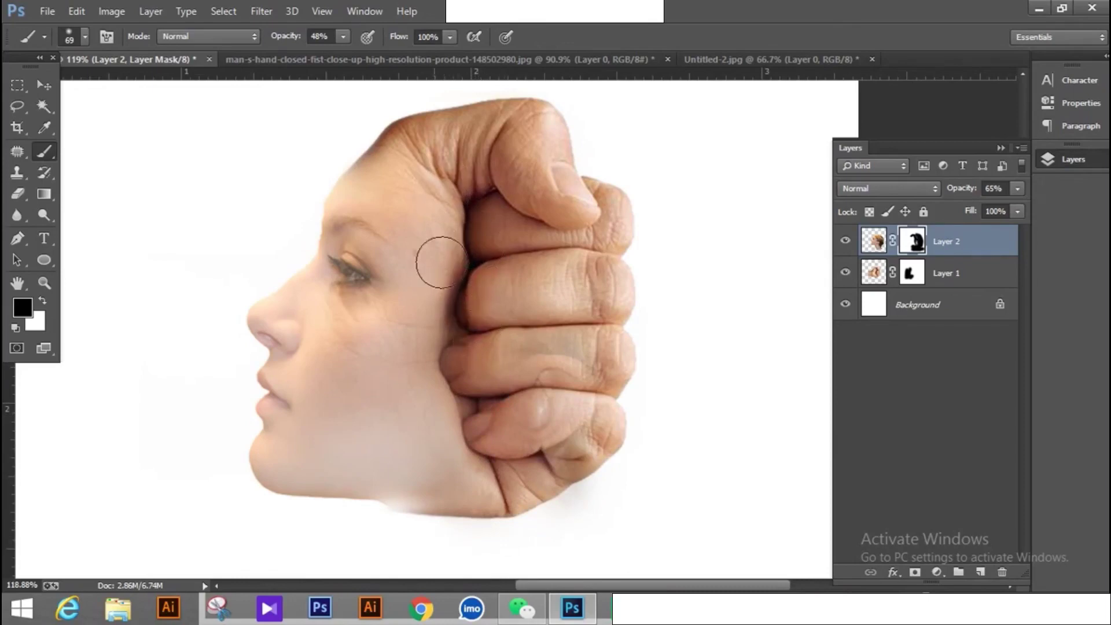
mouse_move(441, 262)
left_mouse_down()
mouse_move(454, 409)
mouse_move(447, 393)
mouse_move(486, 482)
left_mouse_up()
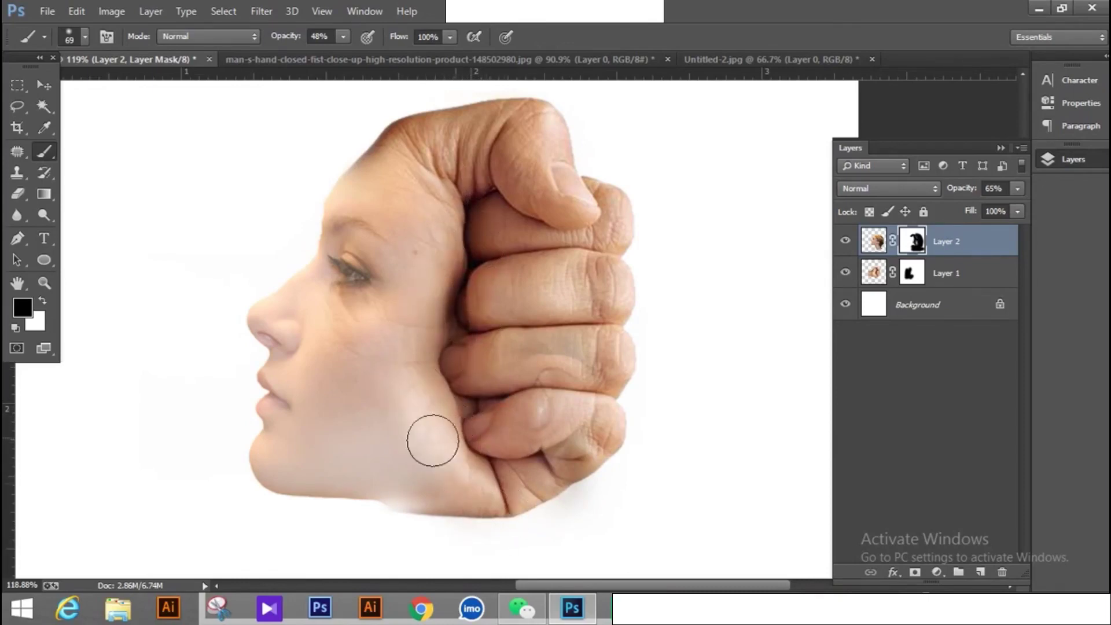
left_click_drag(432, 441, 397, 138)
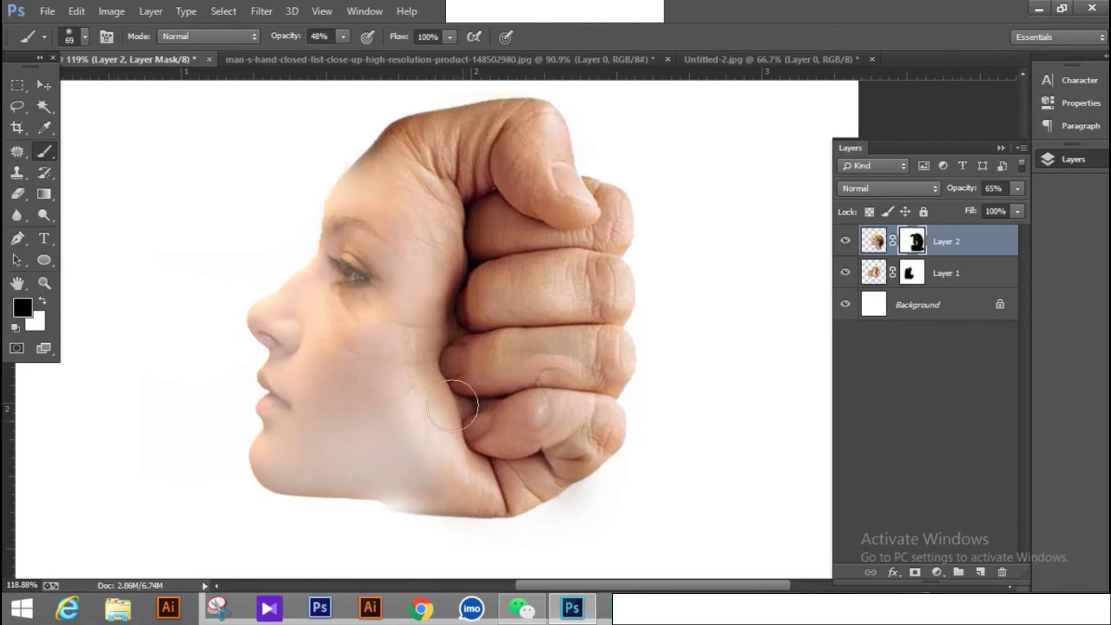
Paint skin into the white gap below the jaw on Layer 1's mask.
left_click(913, 272)
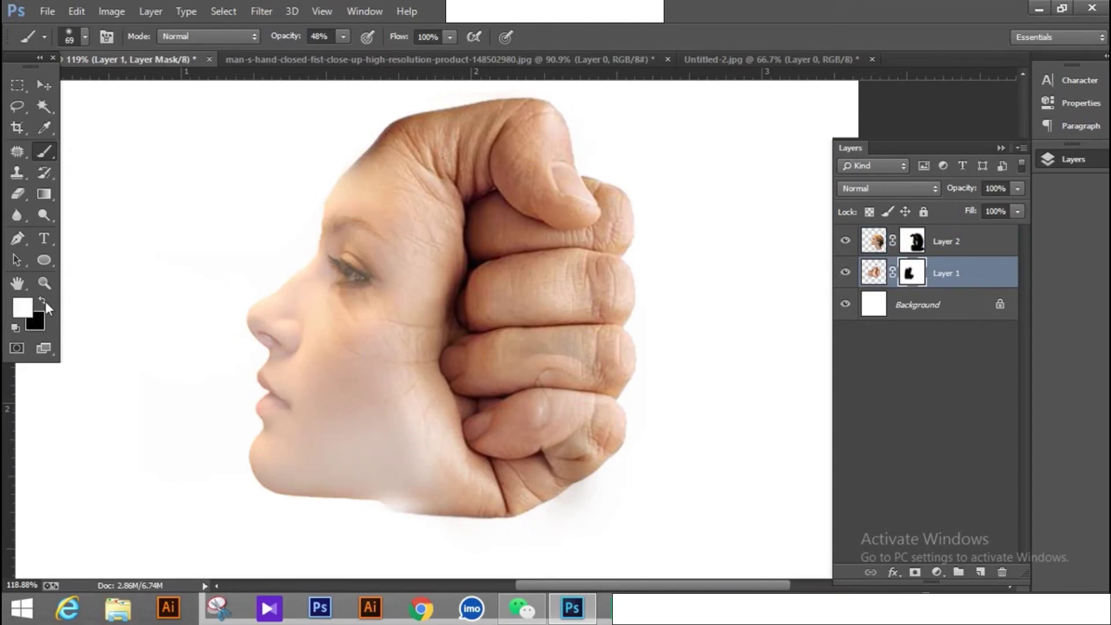
mouse_move(405, 469)
left_mouse_down()
mouse_move(397, 474)
mouse_move(412, 483)
mouse_move(384, 451)
mouse_move(422, 426)
left_mouse_up()
left_click(914, 241)
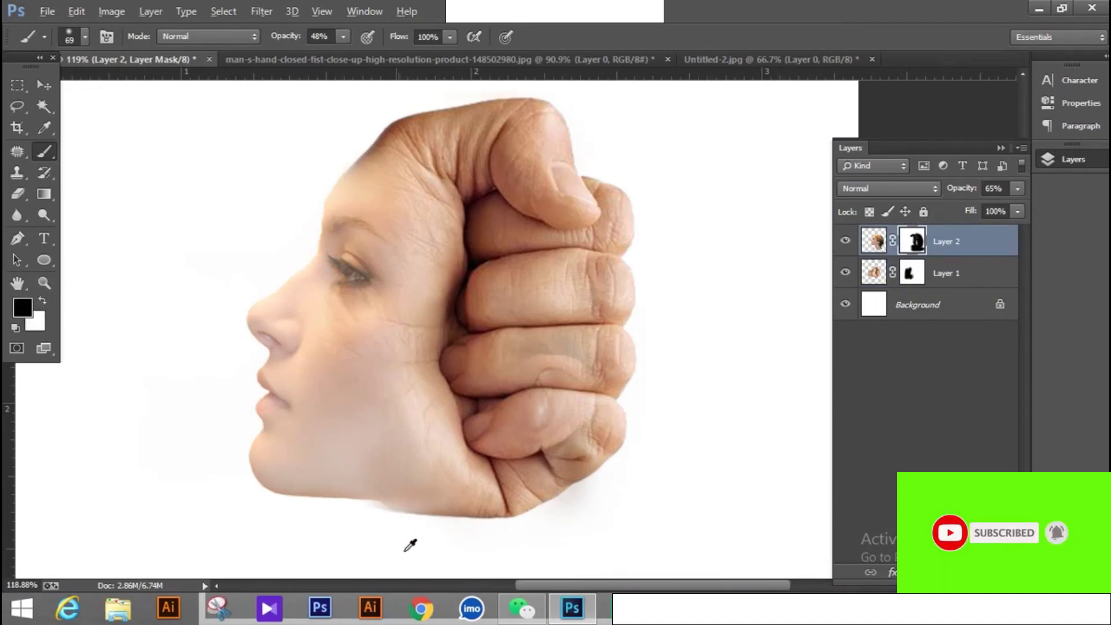
scroll(409, 541, "up", 3)
scroll(421, 529, "up", 3)
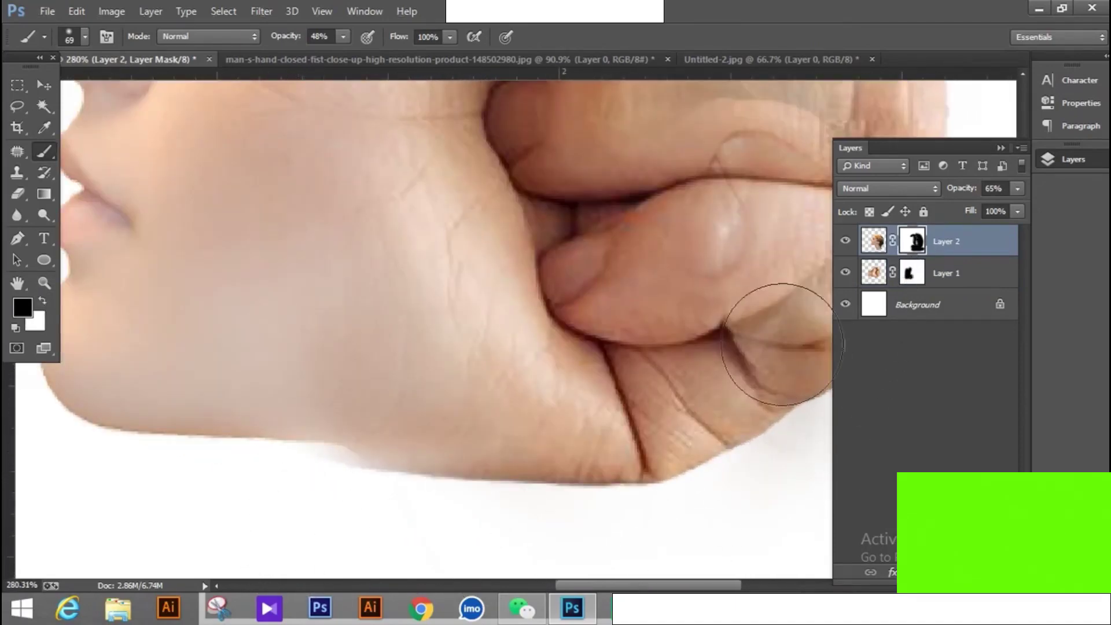
Make Layer 2 active and raise its layer opacity to 100%.
key("alt+bracketleft")
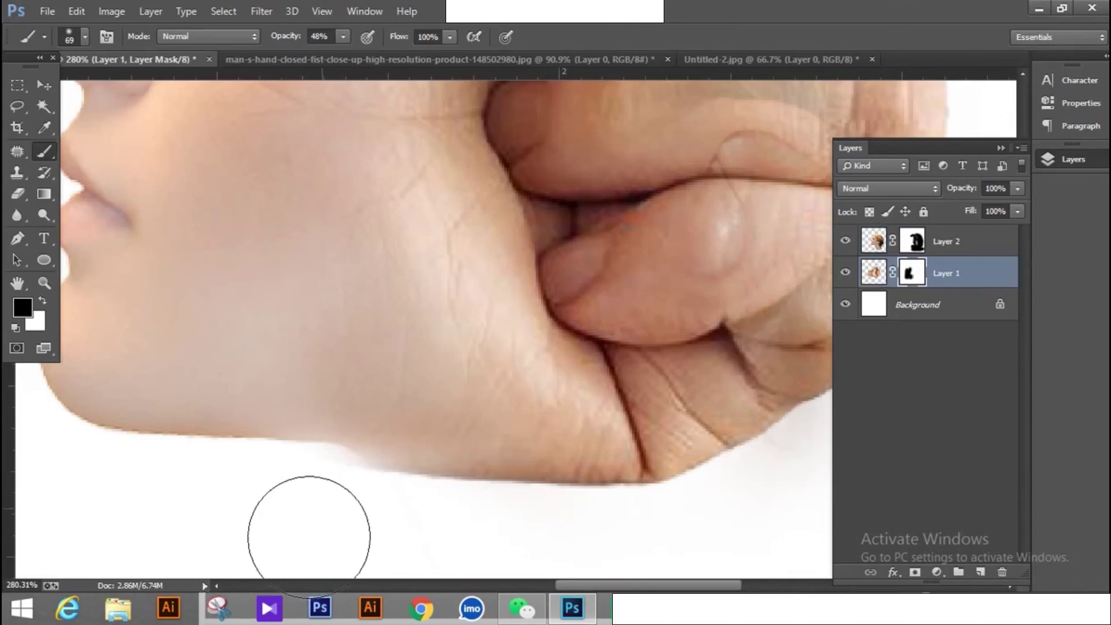
scroll(241, 515, "down", 3)
scroll(276, 531, "up", 4)
scroll(339, 526, "up", 3)
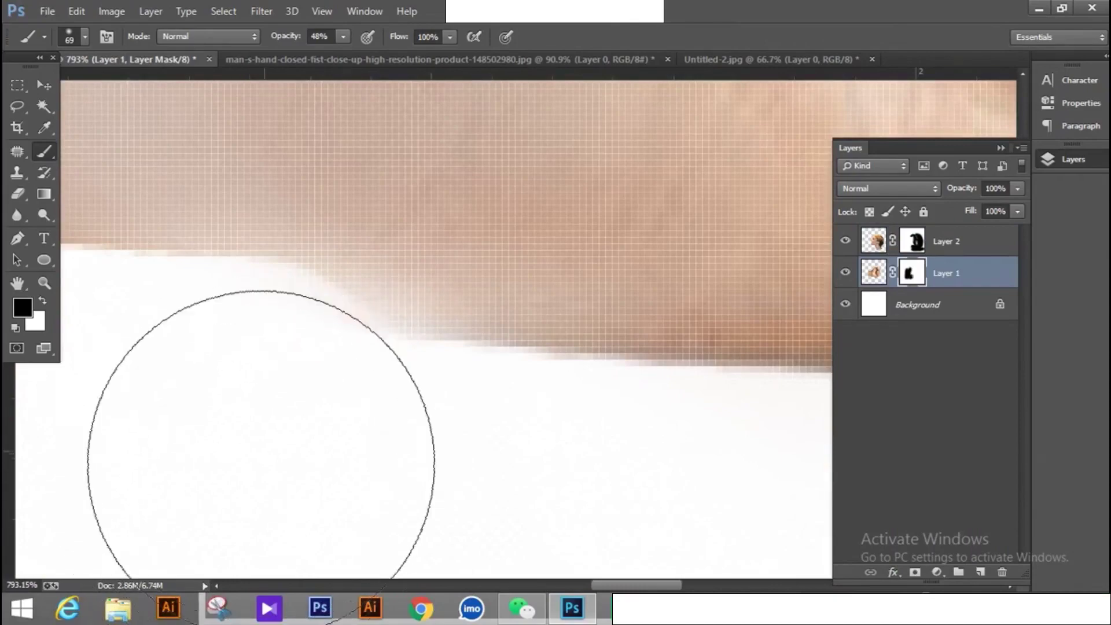
scroll(210, 494, "down", 2)
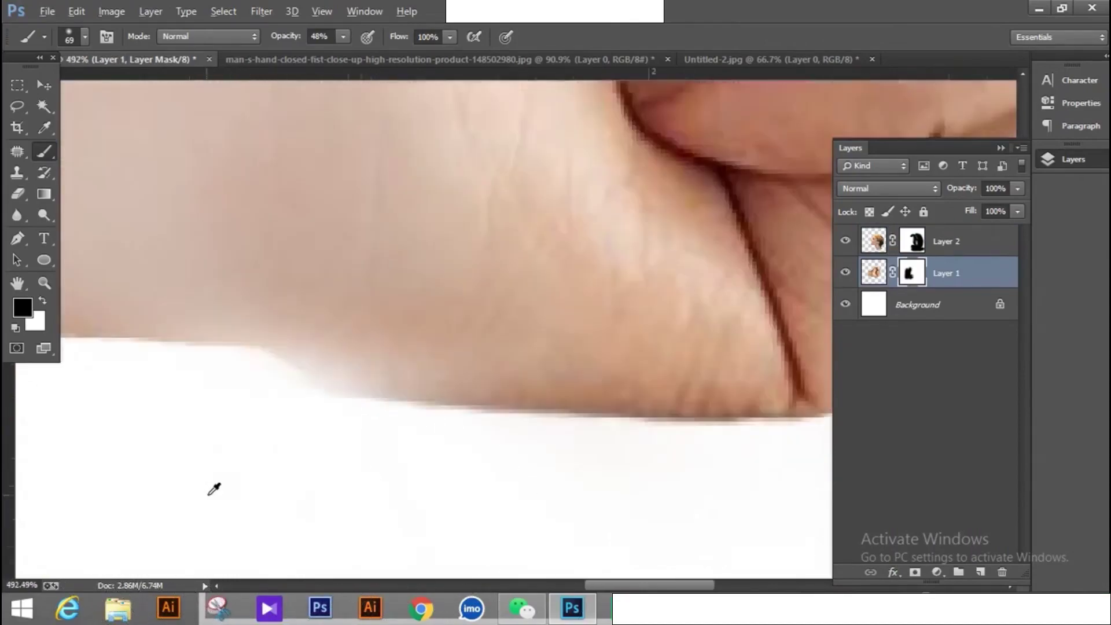
scroll(215, 515, "down", 3)
scroll(390, 513, "down", 2)
scroll(489, 486, "down", 1)
scroll(576, 489, "down", 1)
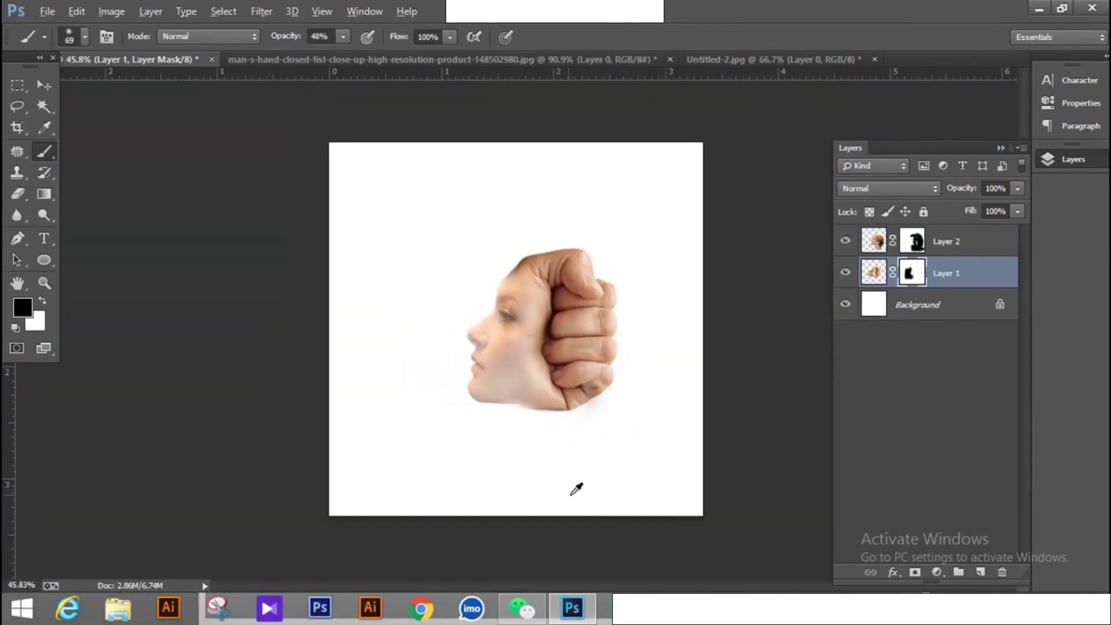
scroll(577, 489, "up", 2)
scroll(570, 393, "down", 1)
scroll(567, 304, "up", 1)
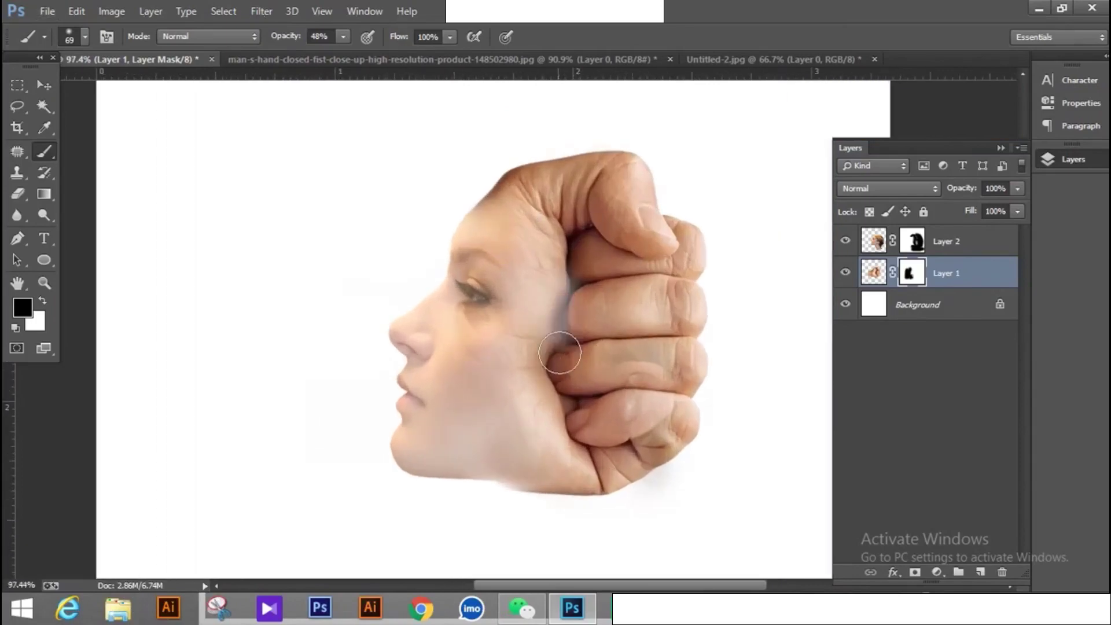
scroll(607, 317, "down", 1)
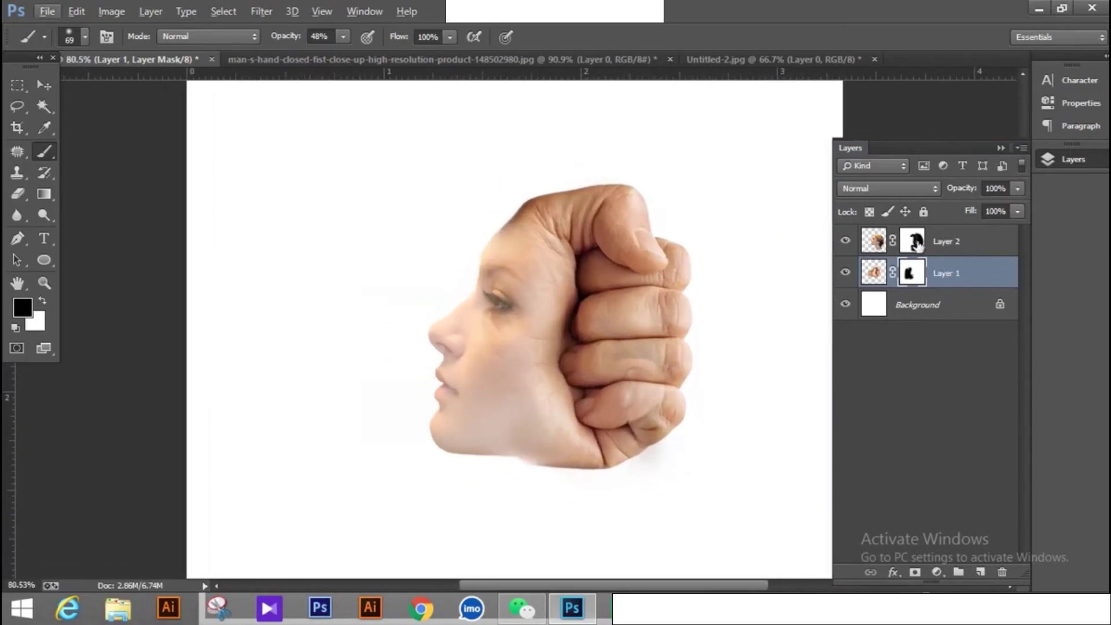
left_click(946, 243)
left_click_drag(973, 192, 955, 192)
left_click_drag(1055, 195, 1074, 195)
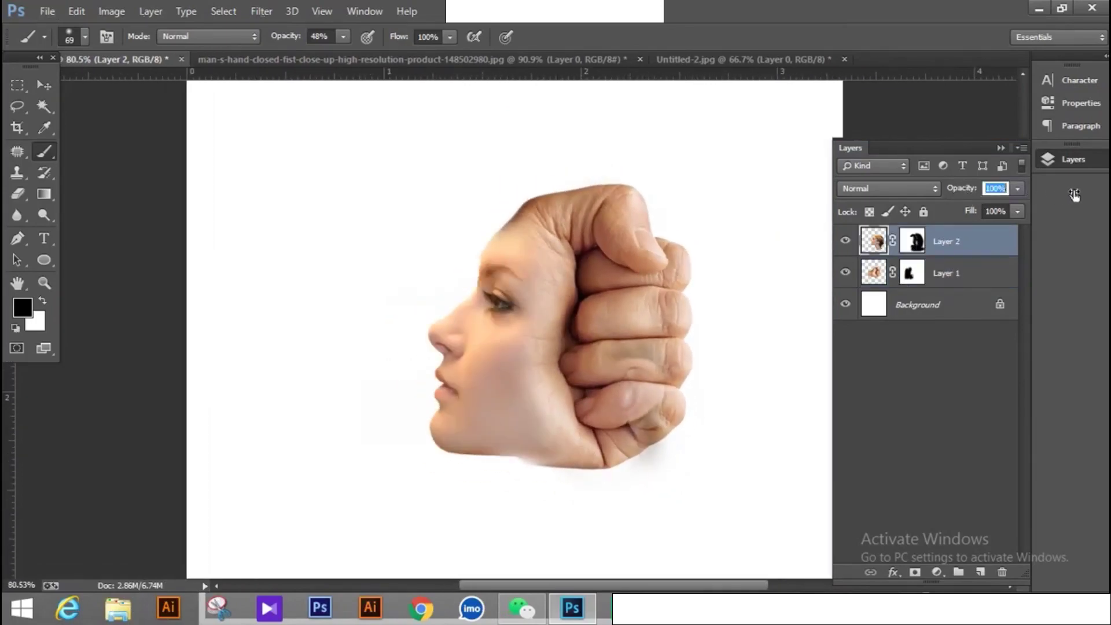
Paint black at 100% brush opacity on Layer 2's mask over the grey-tinted fingers.
left_click(907, 243)
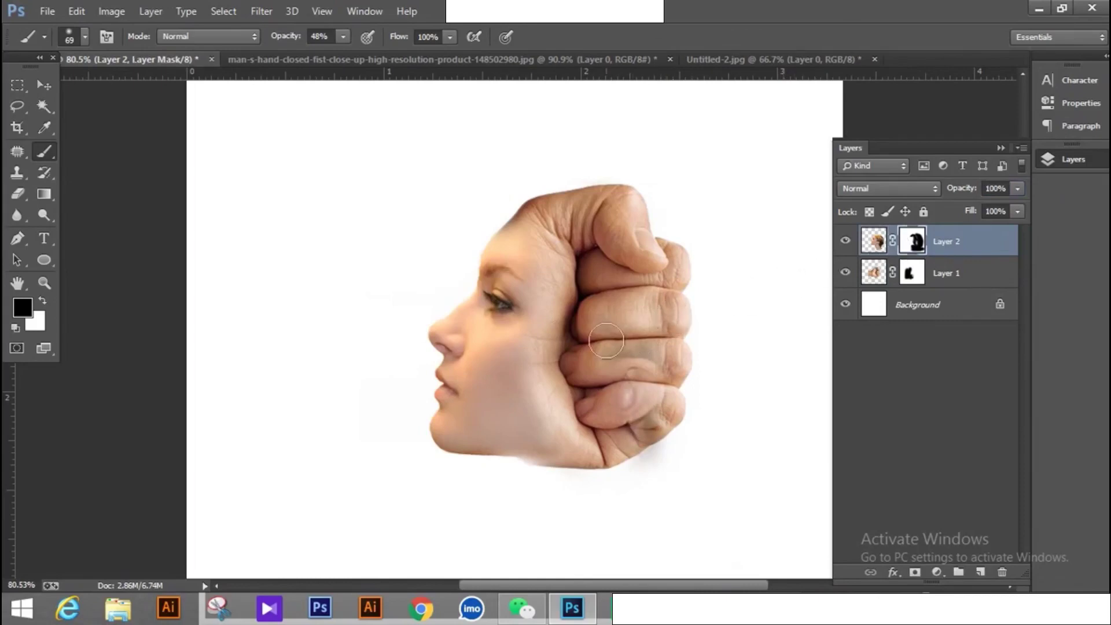
left_click_drag(632, 318, 638, 391)
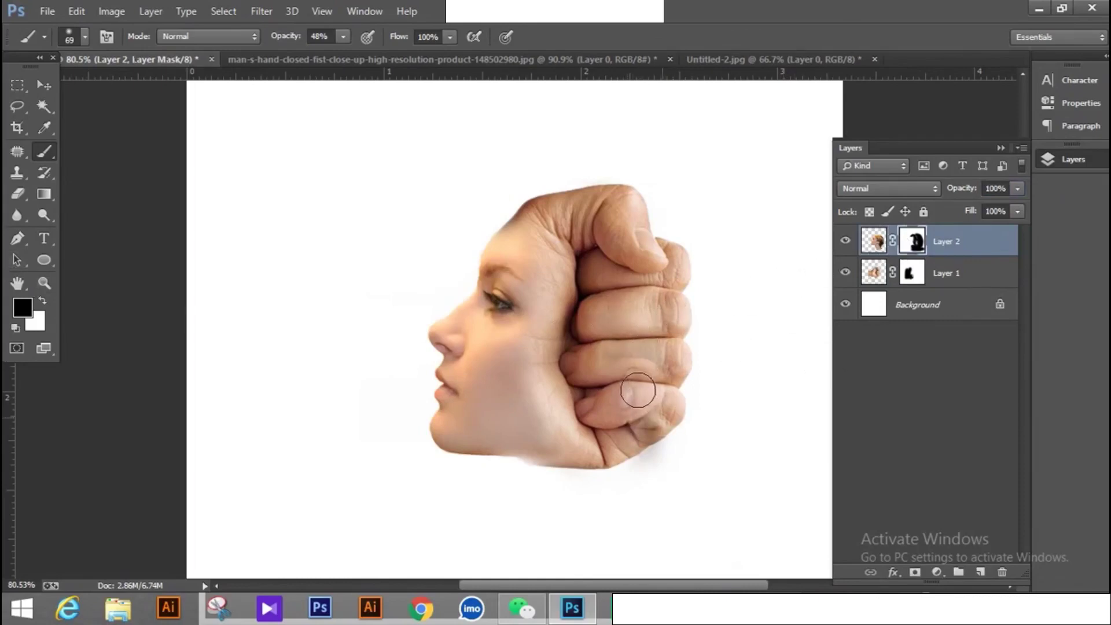
scroll(666, 359, "up", 3)
scroll(690, 355, "up", 2)
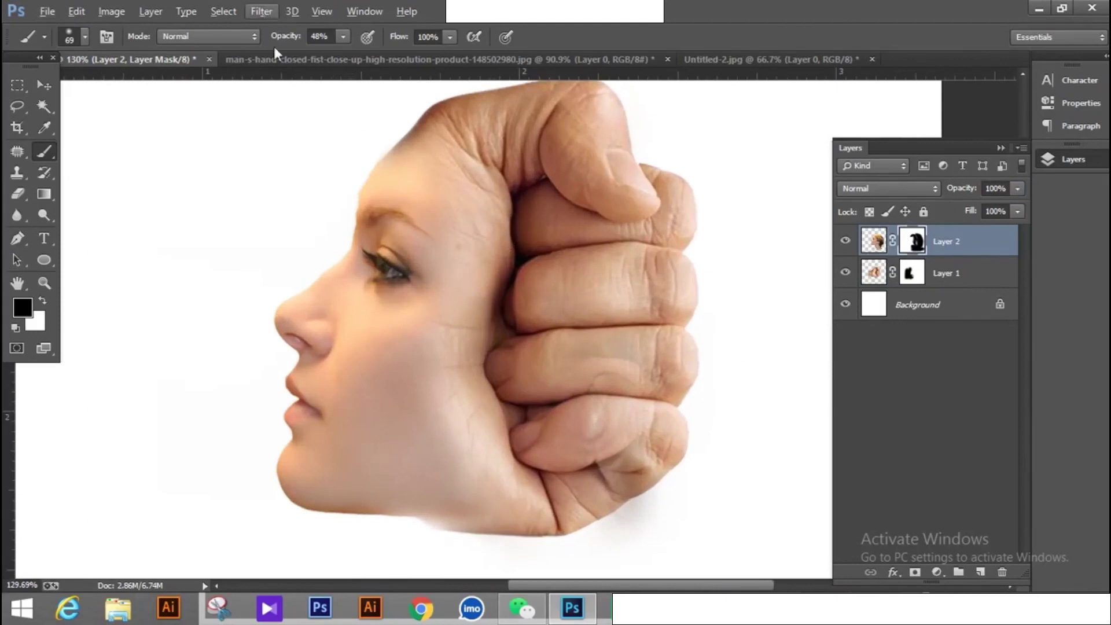
key("9")
key("8")
key("0")
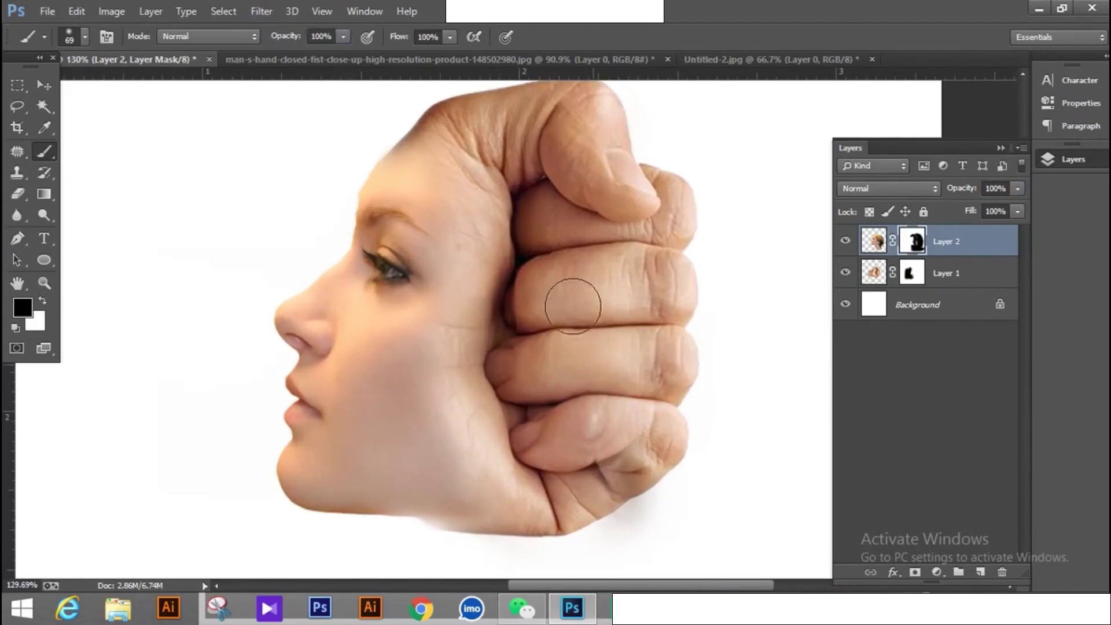
left_click_drag(640, 489, 636, 485)
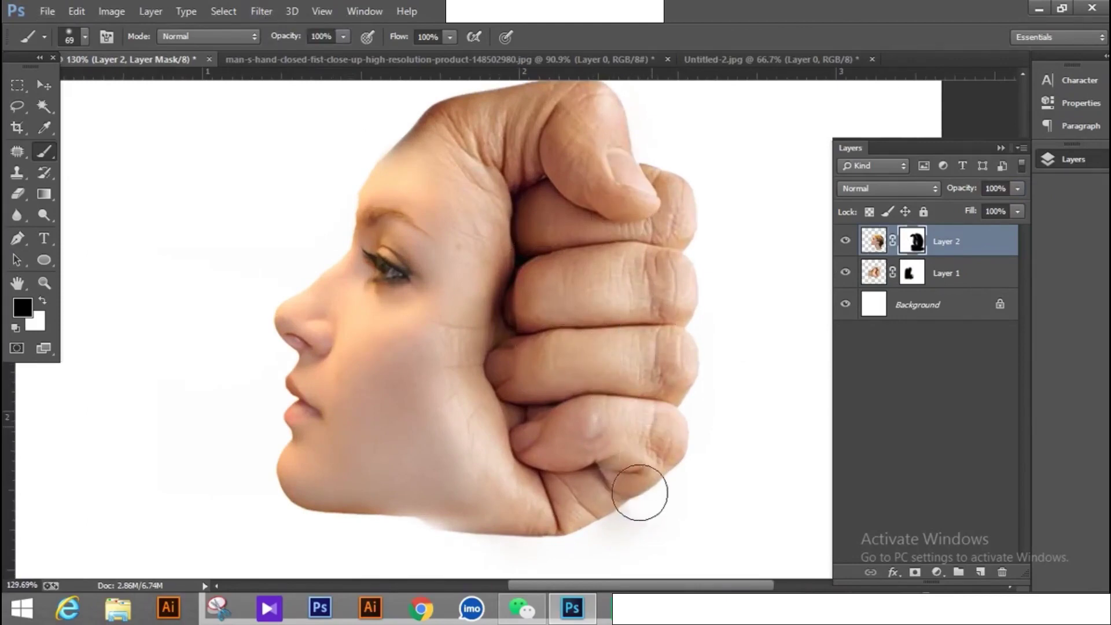
Zoom out with the Zoom tool to view the whole face-fist blend.
scroll(546, 248, "down", 5)
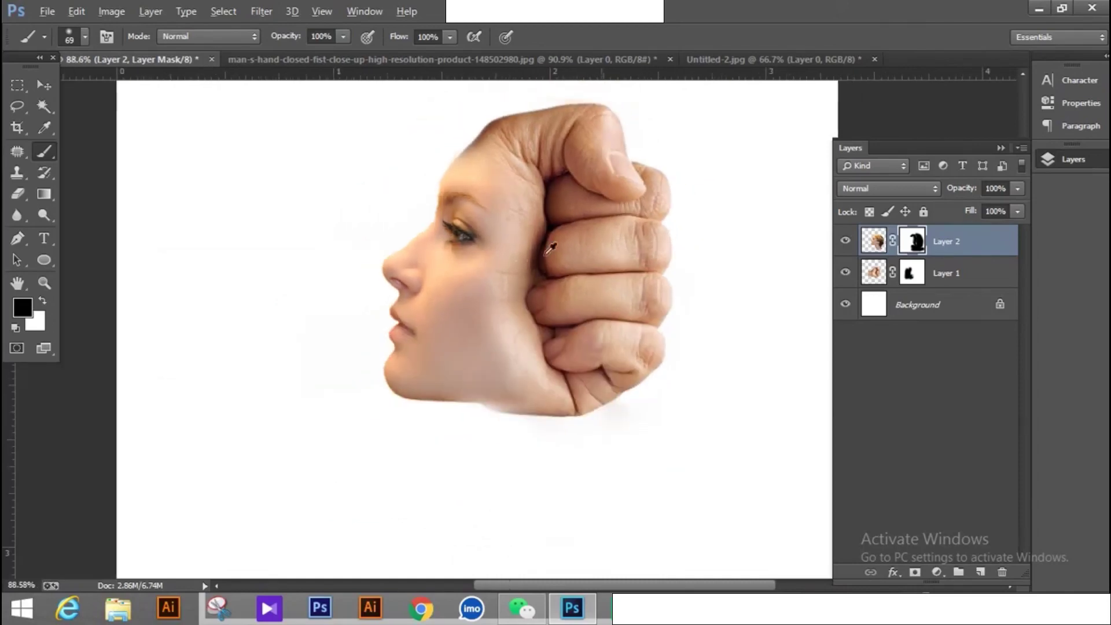
scroll(640, 323, "down", 1)
scroll(568, 324, "down", 2)
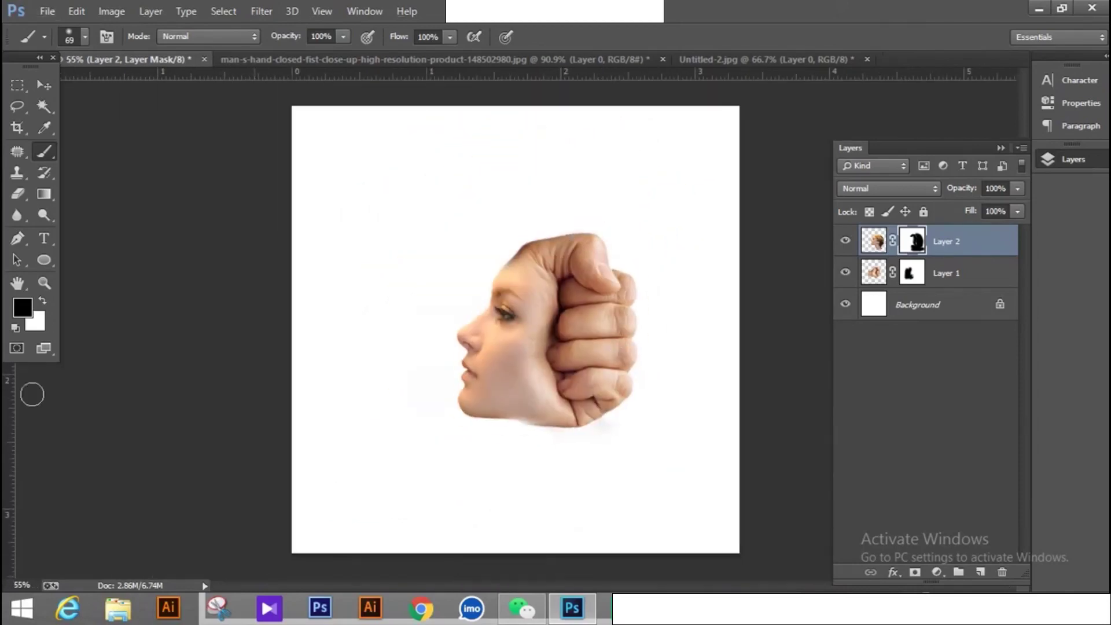
left_click(44, 282)
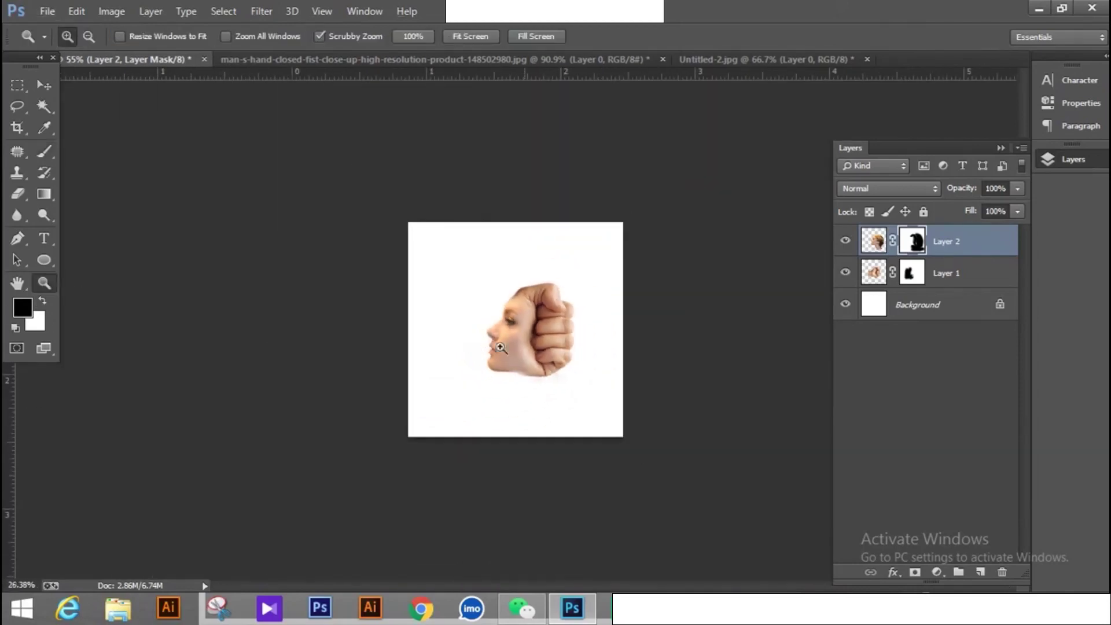
scroll(484, 339, "down", 2)
Move the face-fist image slightly up and left with the Move tool.
left_click(550, 344)
left_click(550, 344)
left_click(44, 85)
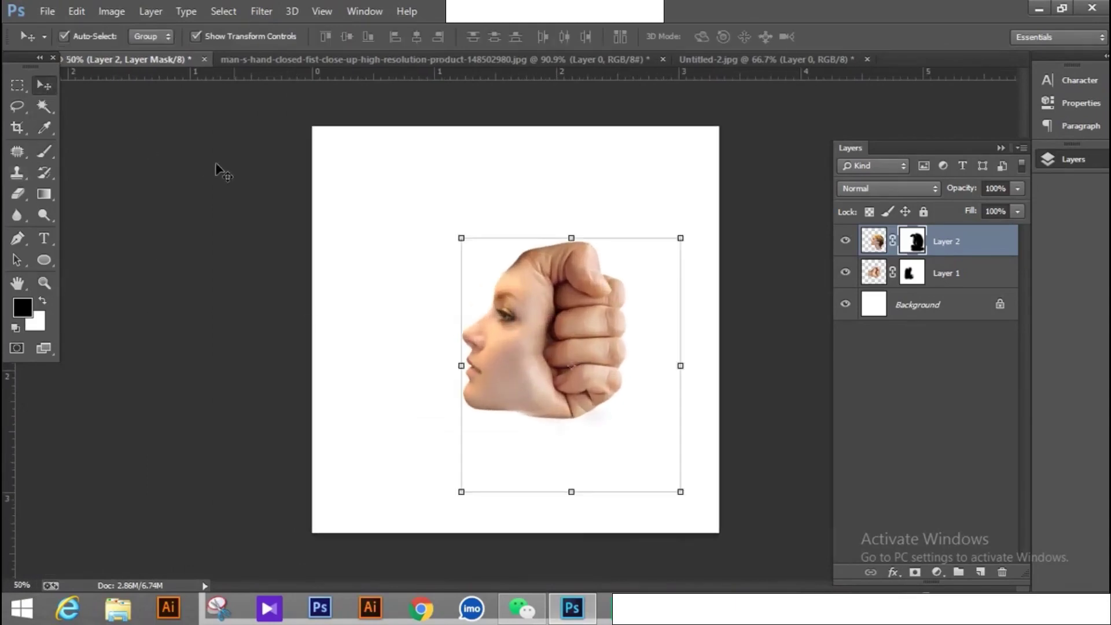
left_click(587, 405, "shift")
mouse_move(581, 363)
left_mouse_down()
mouse_move(561, 346)
mouse_move(550, 360)
left_mouse_up()
Convert Layer 1 and Layer 2 together into a single smart object, Layer 2.
left_click(961, 255)
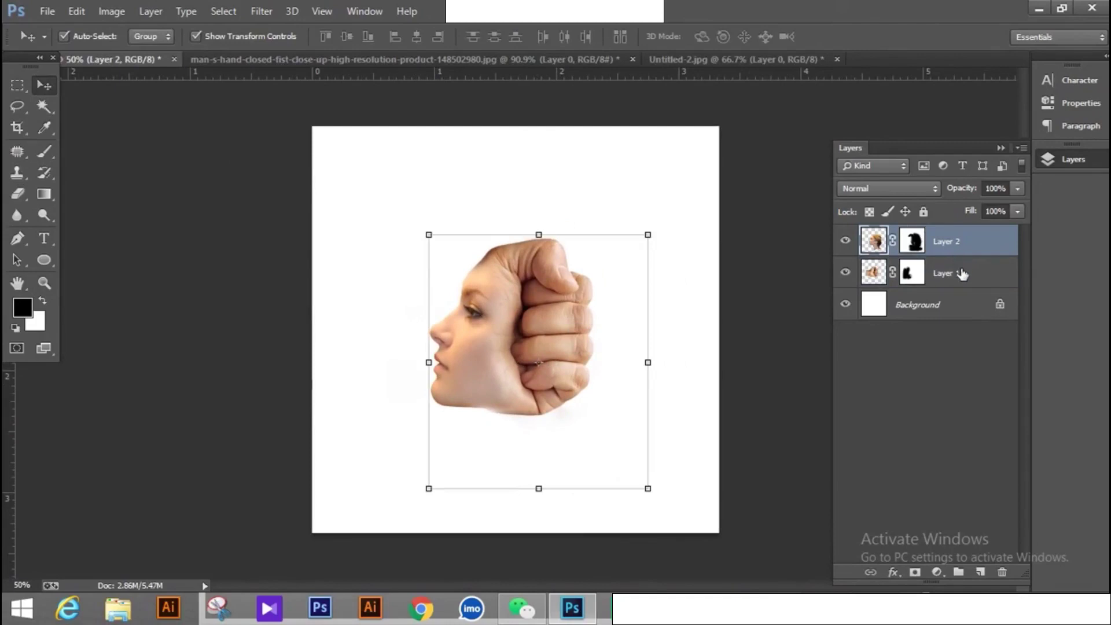
left_click(961, 274, "shift")
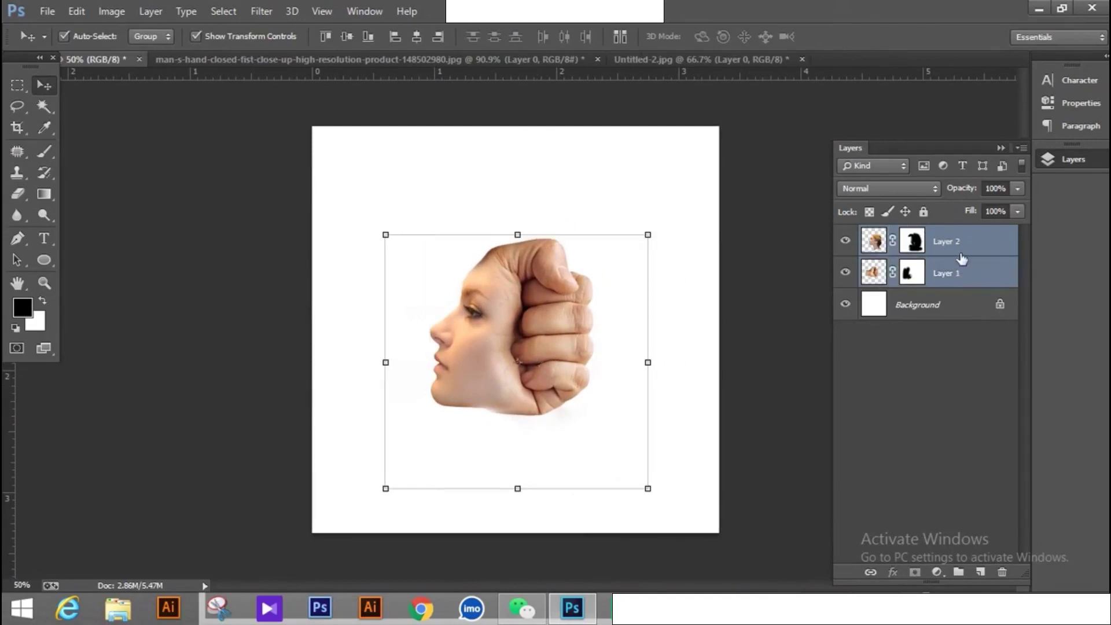
right_click(951, 243)
left_click(693, 201)
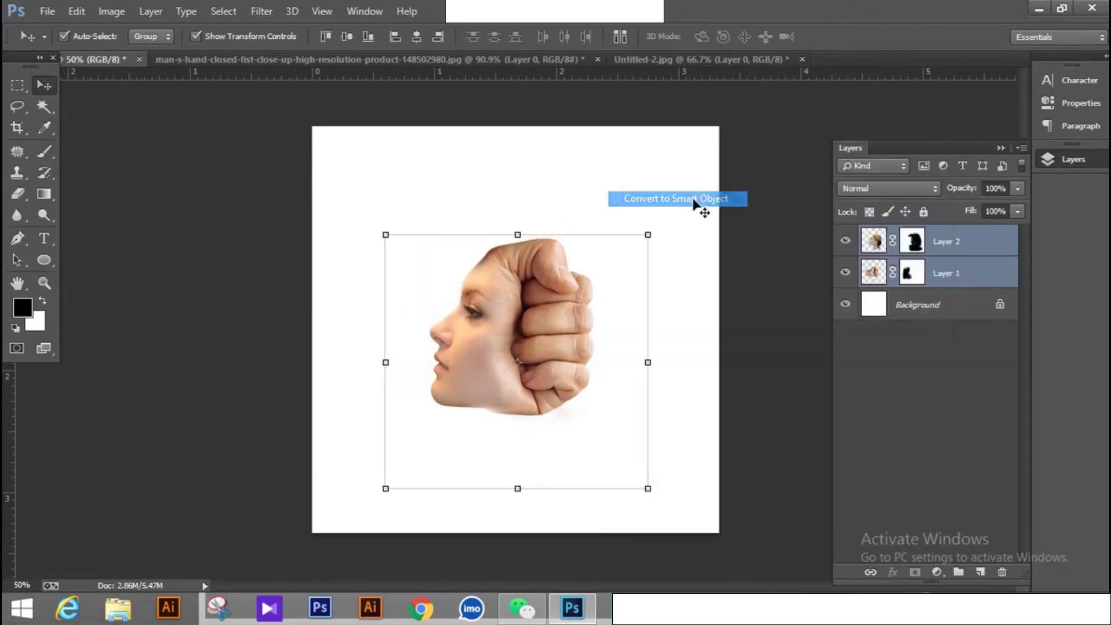
left_click(746, 233)
left_click(557, 302)
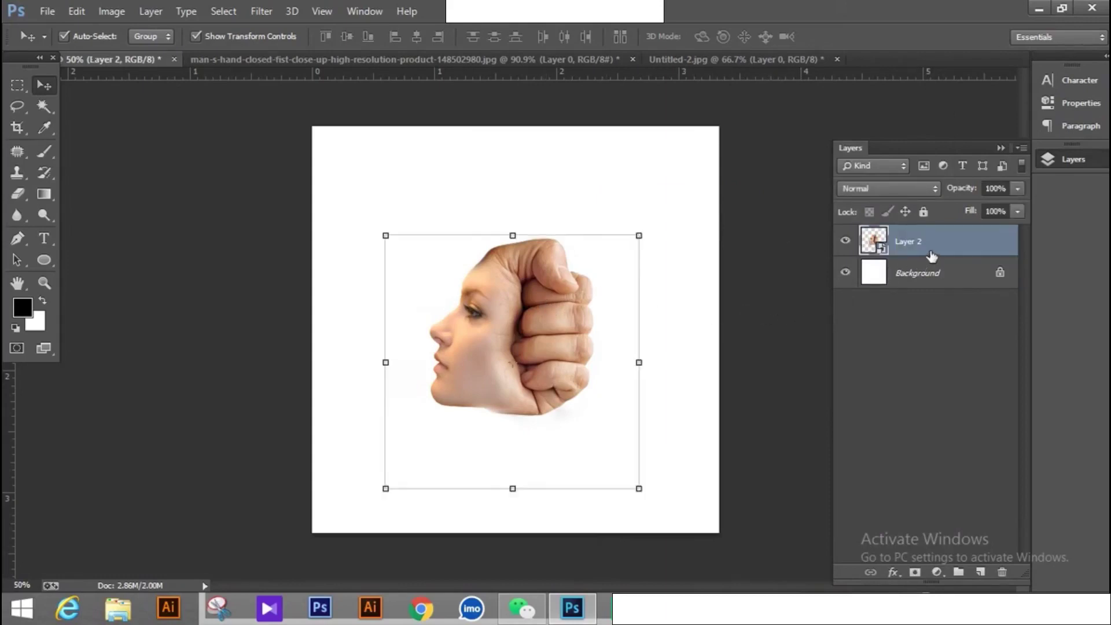
key("ctrl+plus")
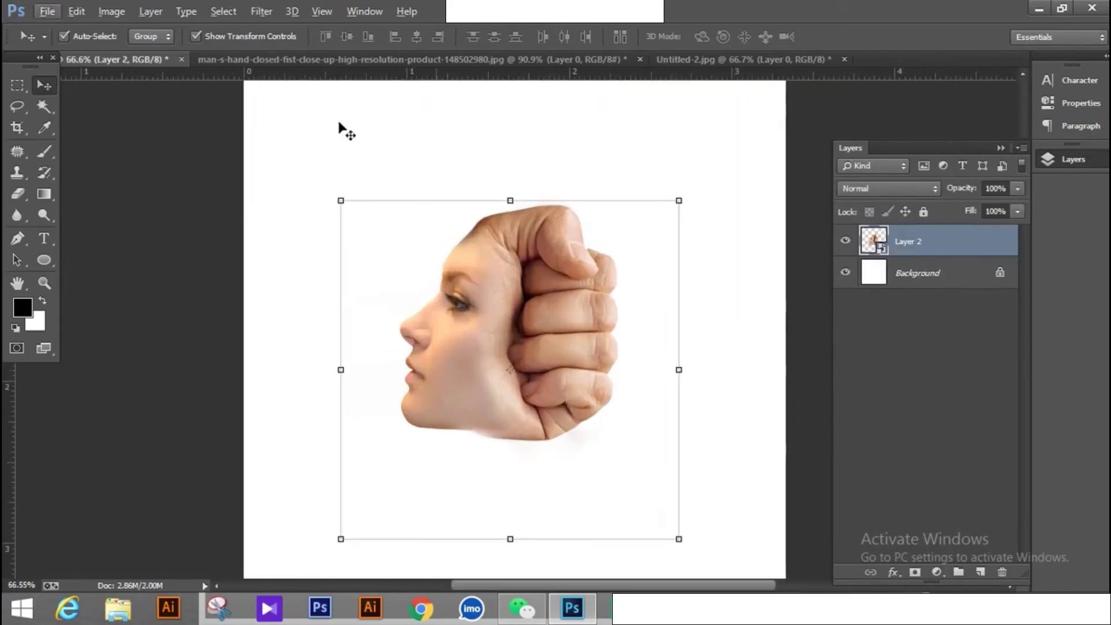
Apply Camera Raw: Temperature +13, Exposure +0.05, Contrast +7, Vibrance +15, Blacks and Whites +8.
left_click(261, 11)
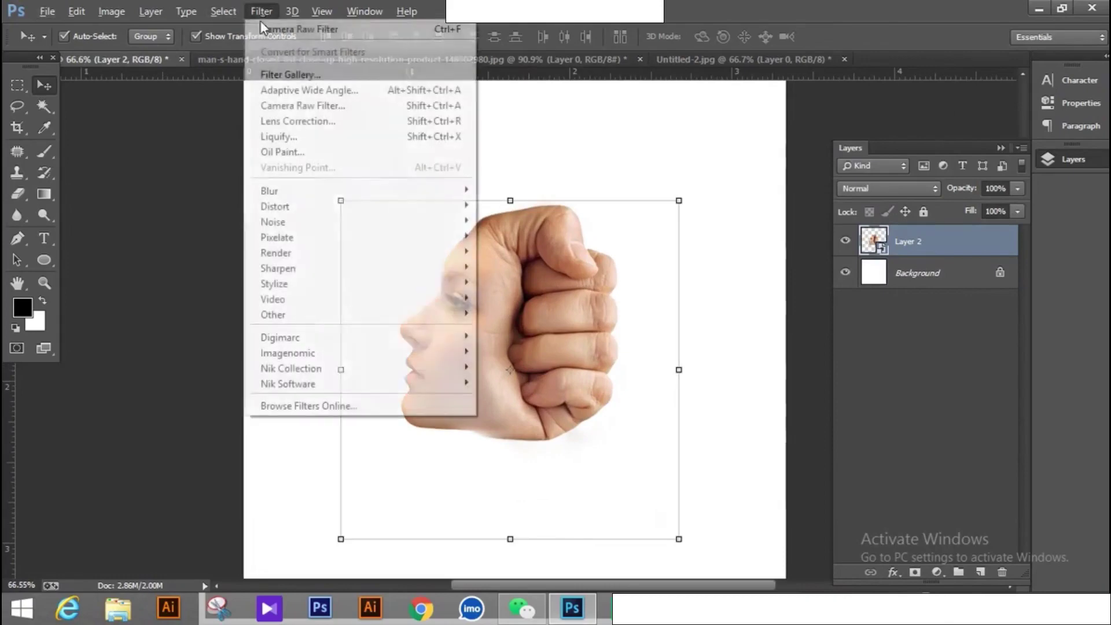
left_click(288, 107)
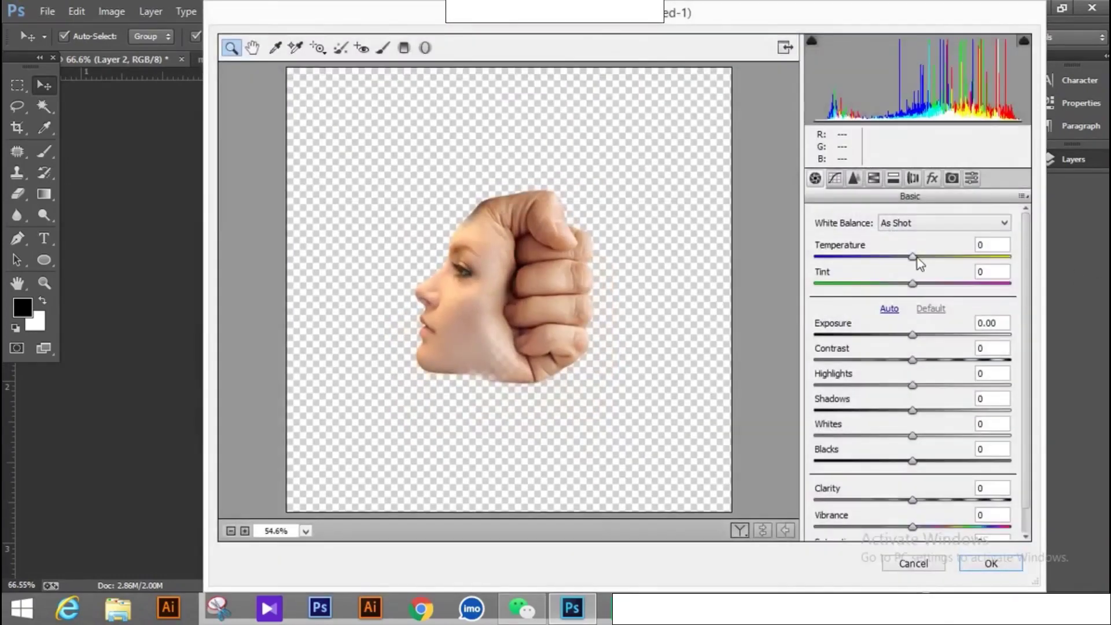
left_click_drag(912, 257, 926, 257)
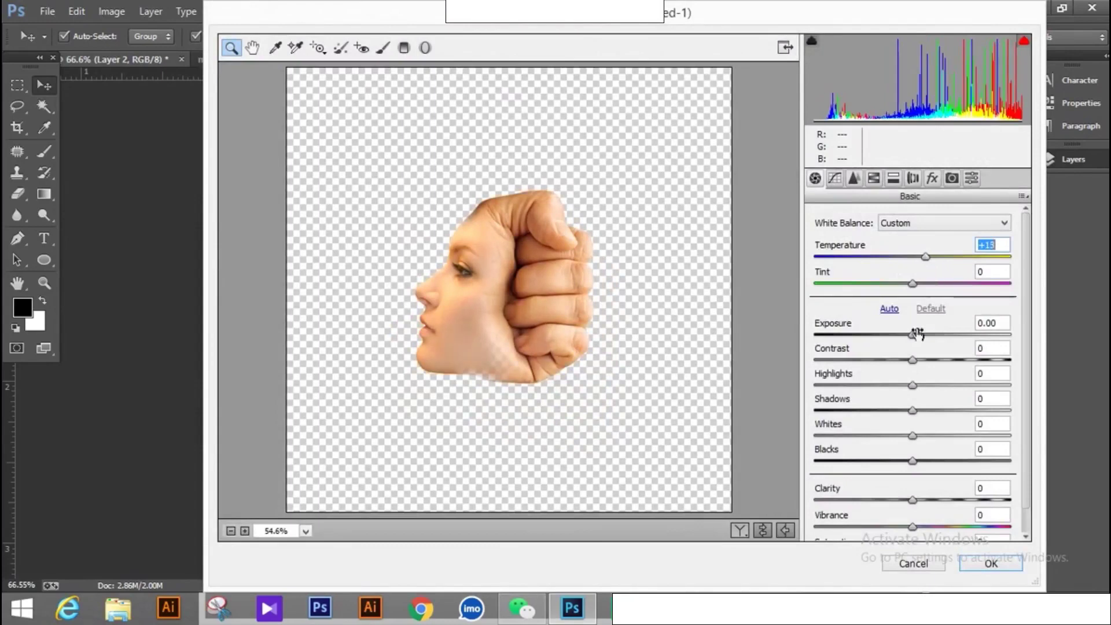
left_click_drag(913, 335, 919, 361)
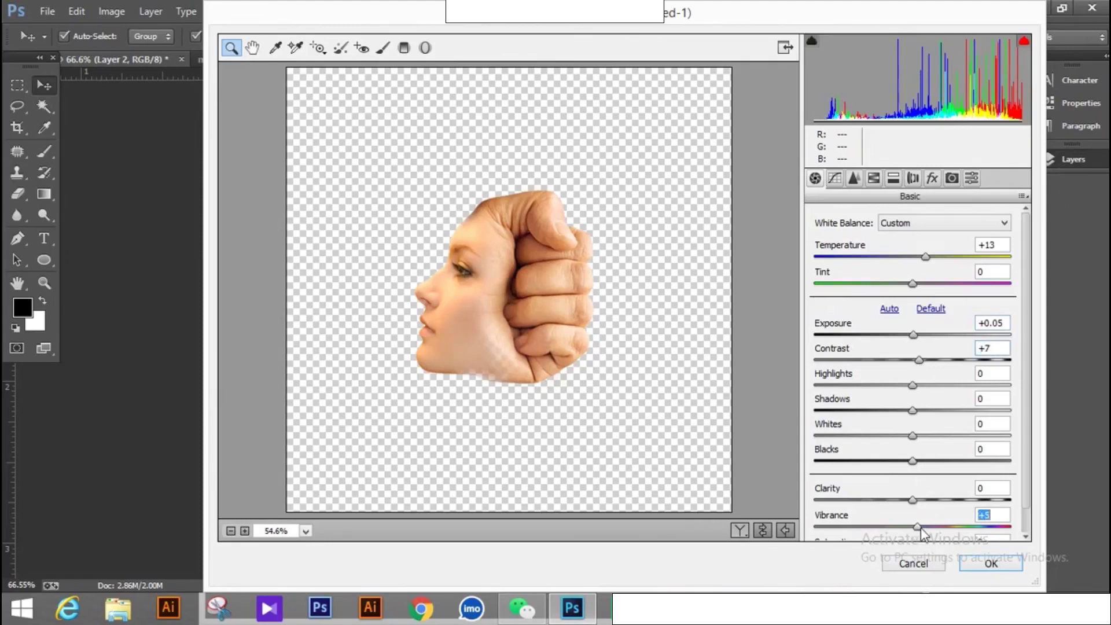
left_click_drag(918, 527, 928, 527)
left_click_drag(912, 461, 923, 470)
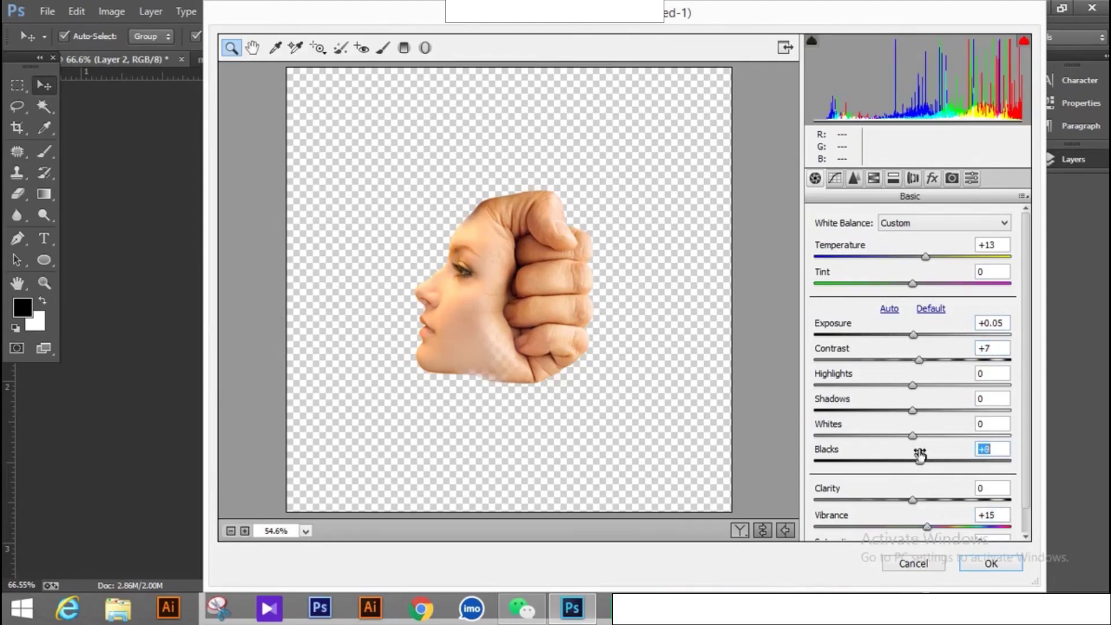
left_click_drag(914, 436, 920, 441)
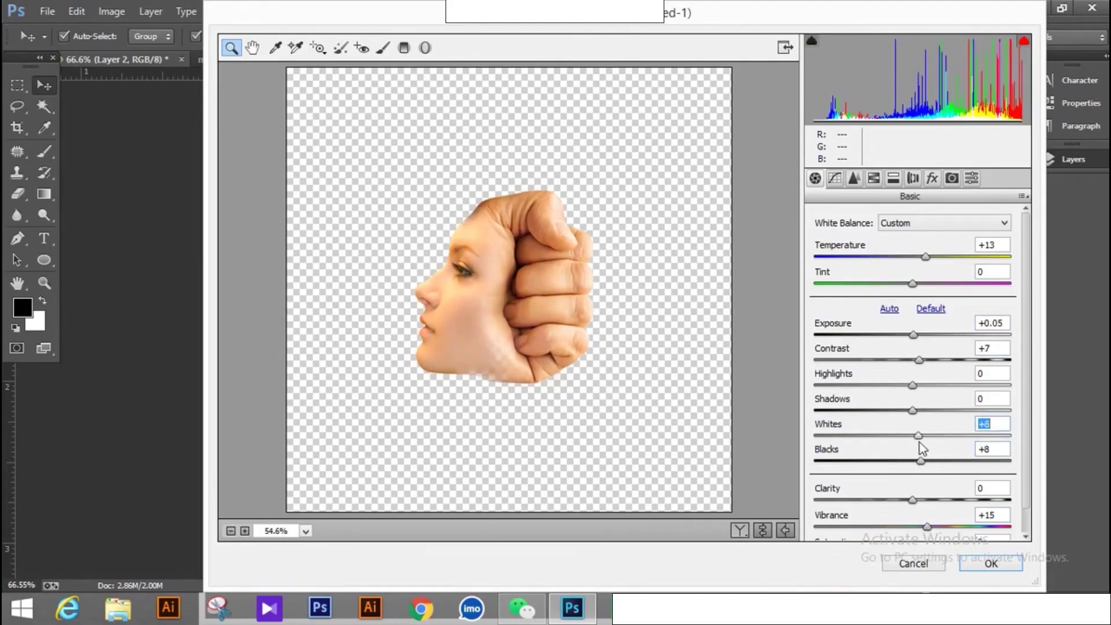
left_click(991, 563)
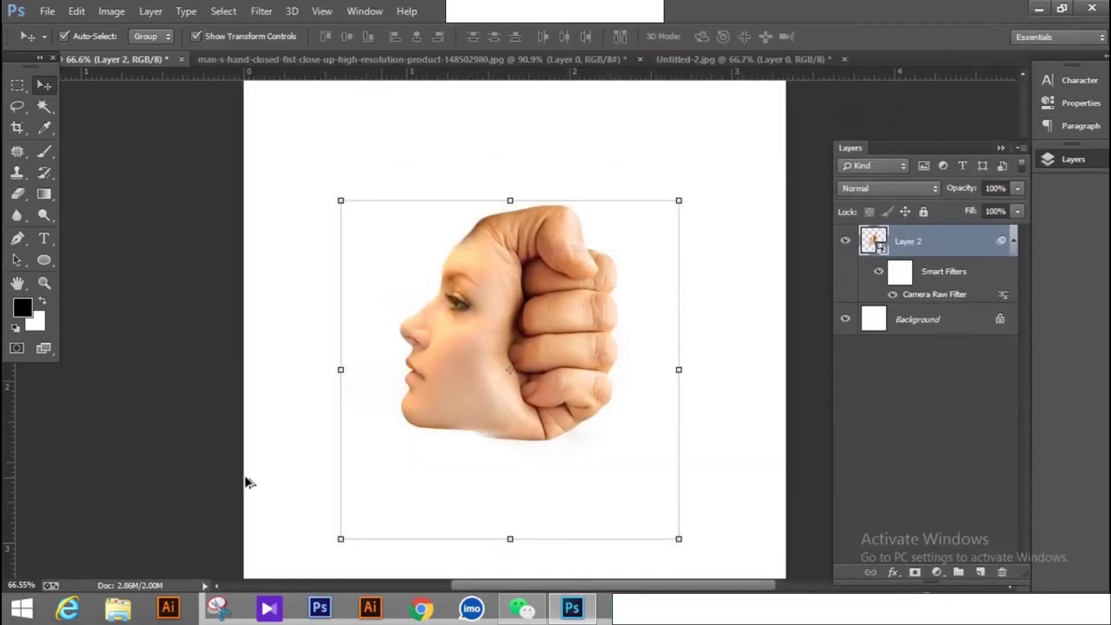
Nudge the face-fist layer slightly to the left.
scroll(248, 481, "down", 3)
scroll(322, 453, "down", 3)
left_click(747, 312)
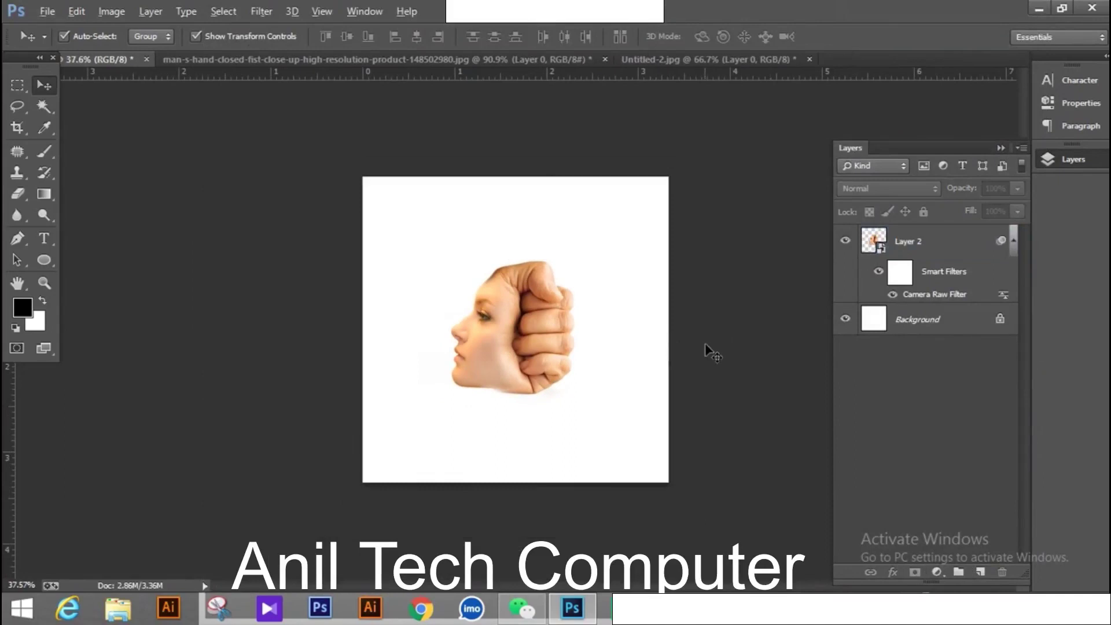
scroll(712, 353, "up", 2)
scroll(712, 353, "up", 2)
scroll(706, 343, "down", 3)
scroll(527, 395, "up", 2)
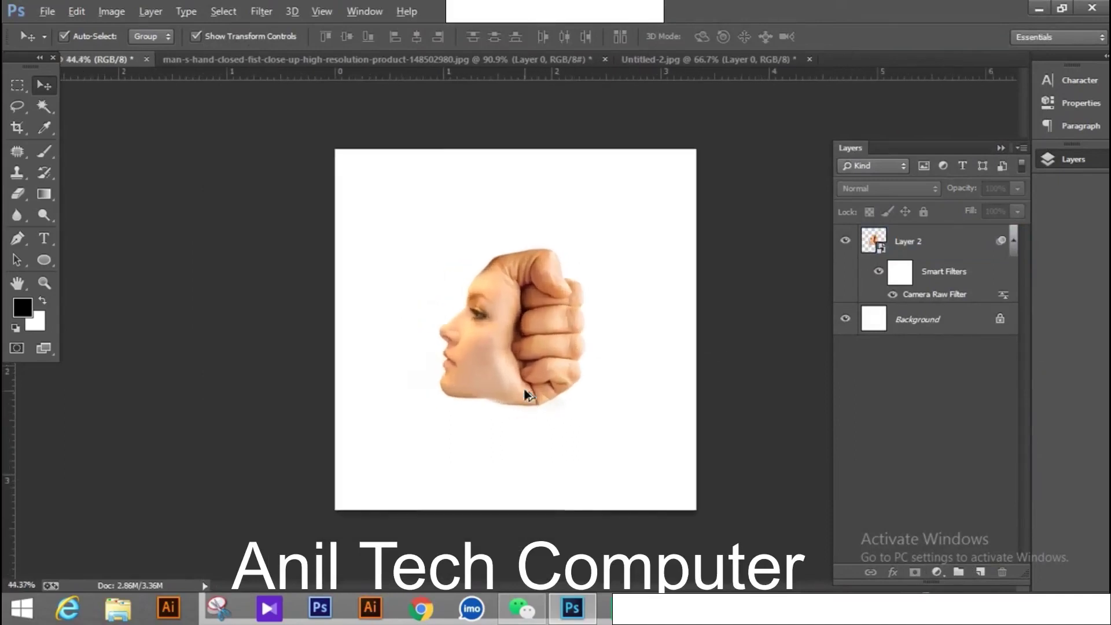
scroll(526, 395, "up", 1)
left_click_drag(571, 340, 560, 342)
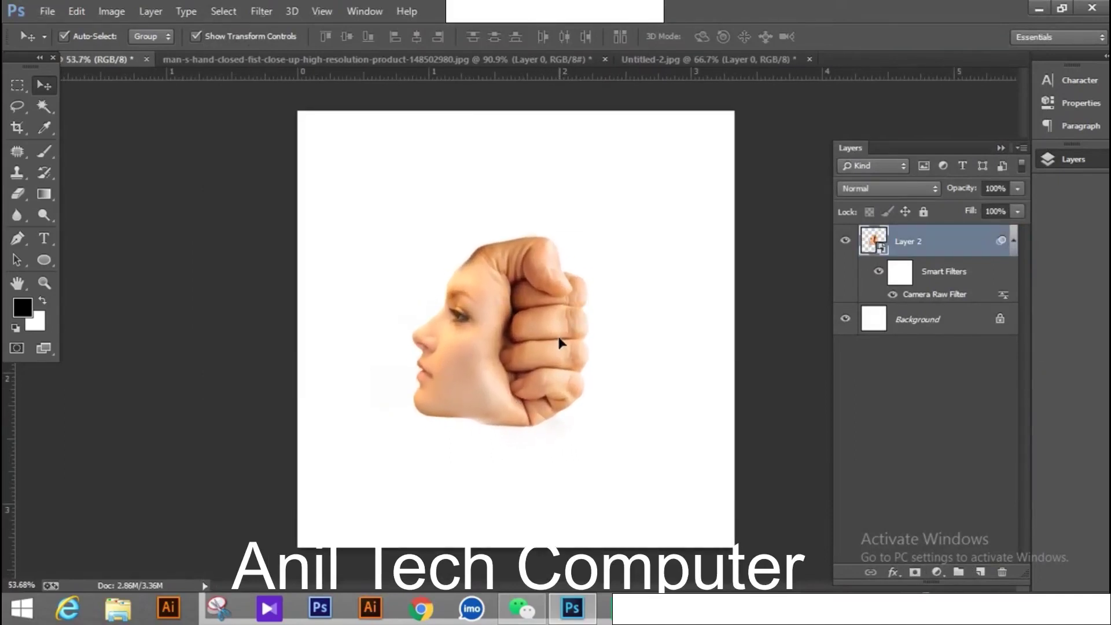
Scale the face-fist smart object to about 122% and move it up and left.
left_click(638, 505)
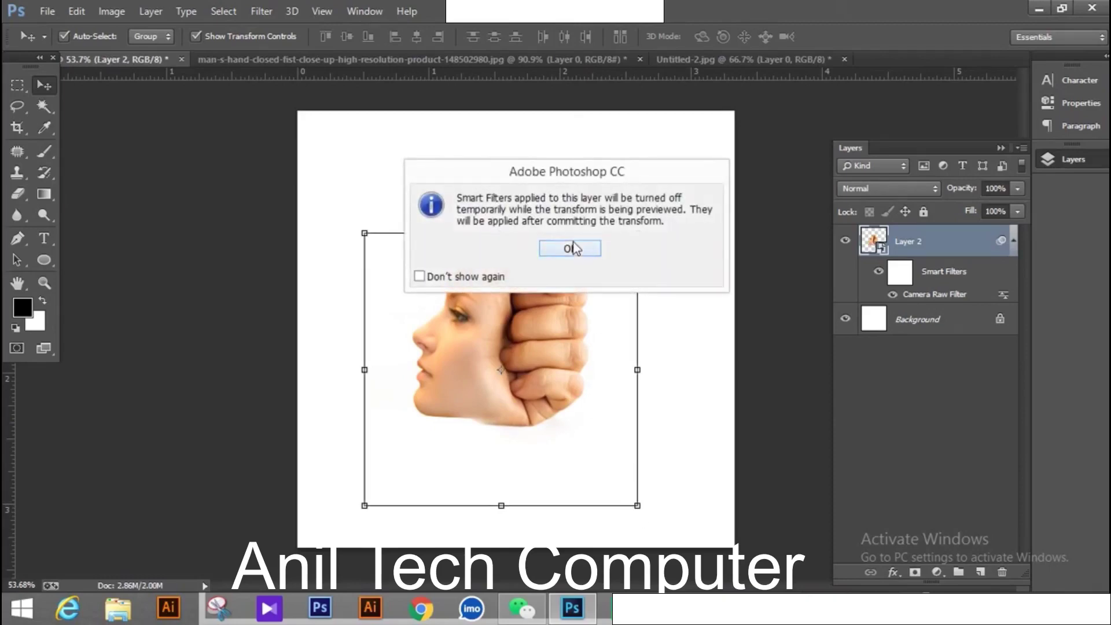
left_click(573, 246)
left_click_drag(642, 509, 712, 564)
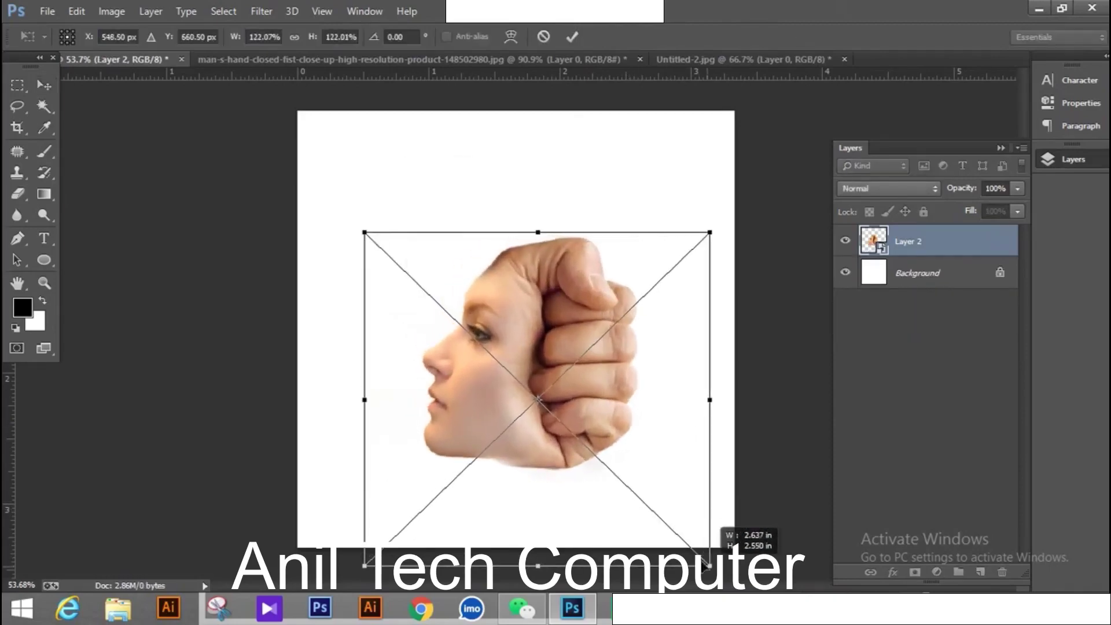
left_click_drag(632, 397, 607, 349)
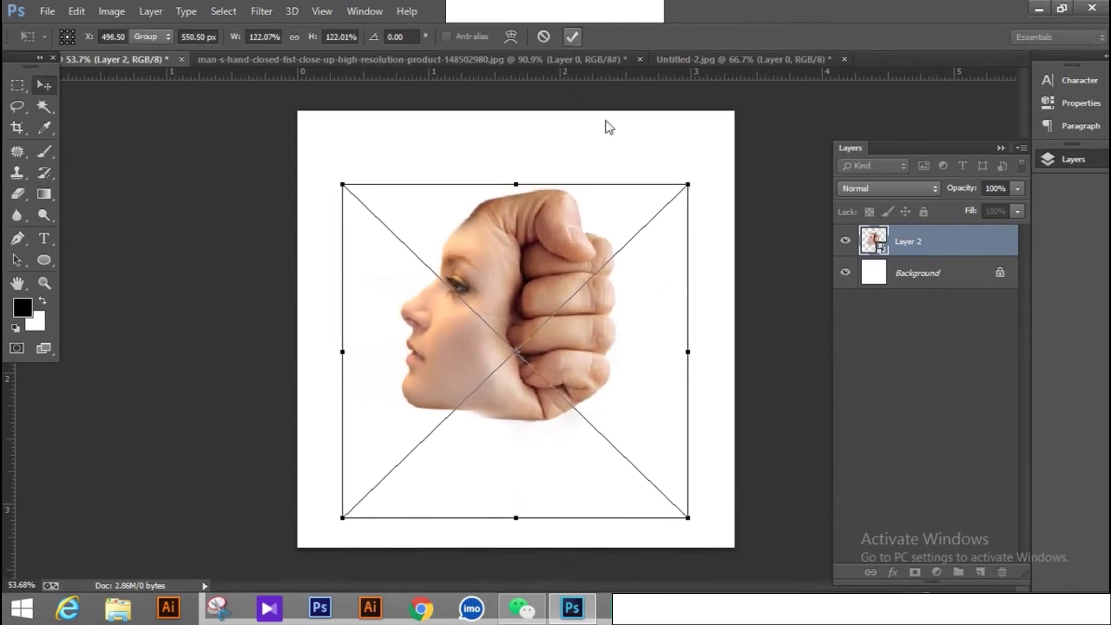
key("Return")
scroll(595, 315, "down", 3)
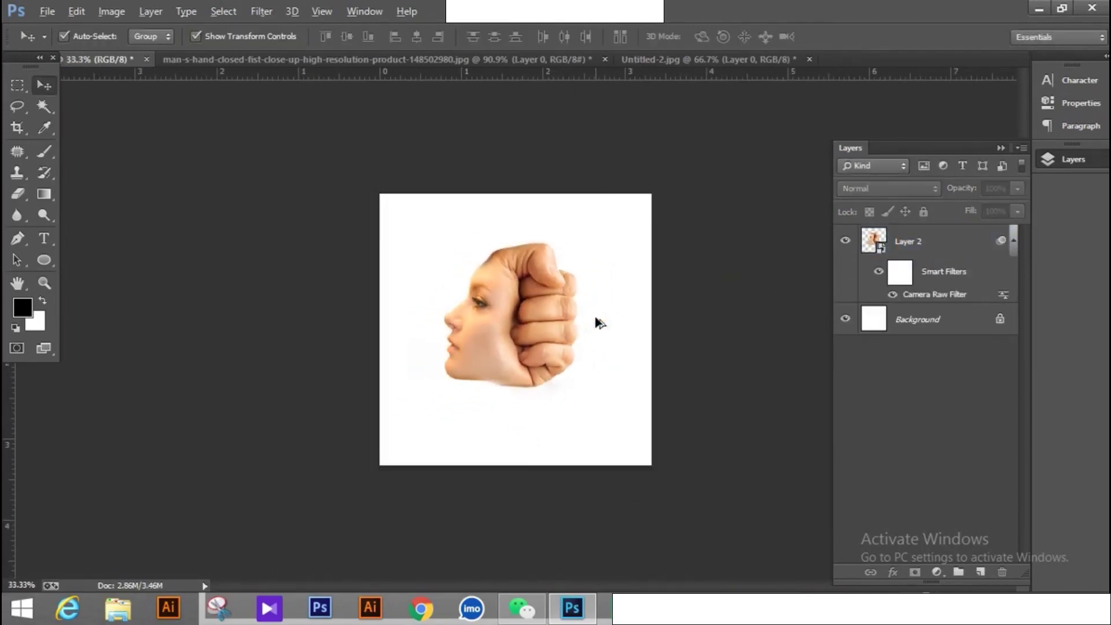
left_click(933, 324)
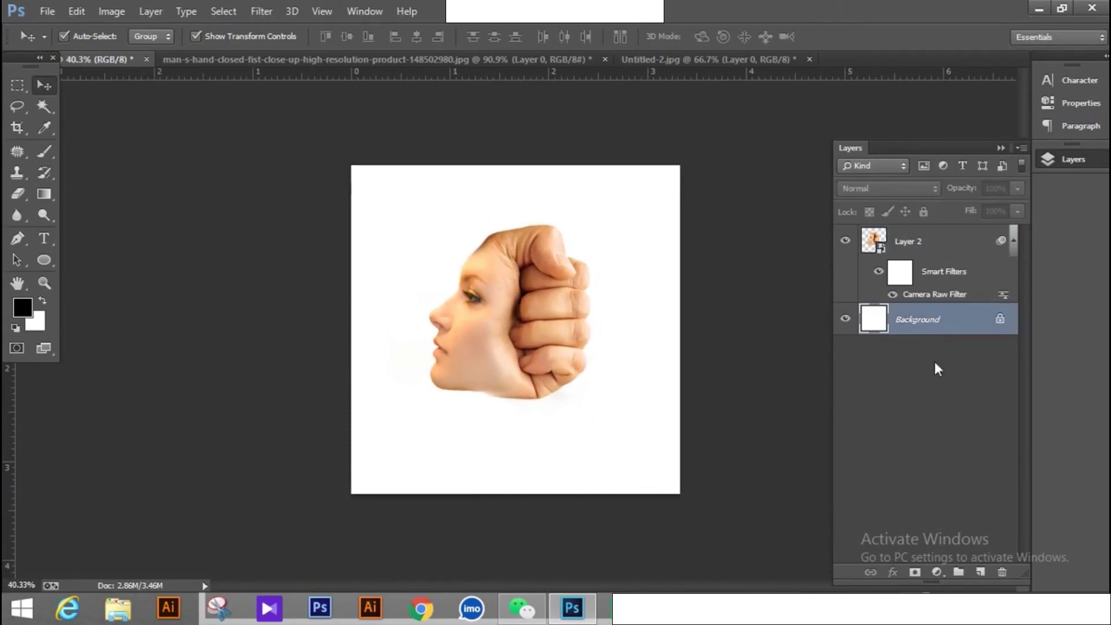
Add a Gradient Fill layer above the Background using the Foreground to Background preset.
left_click(937, 571)
left_click(976, 238)
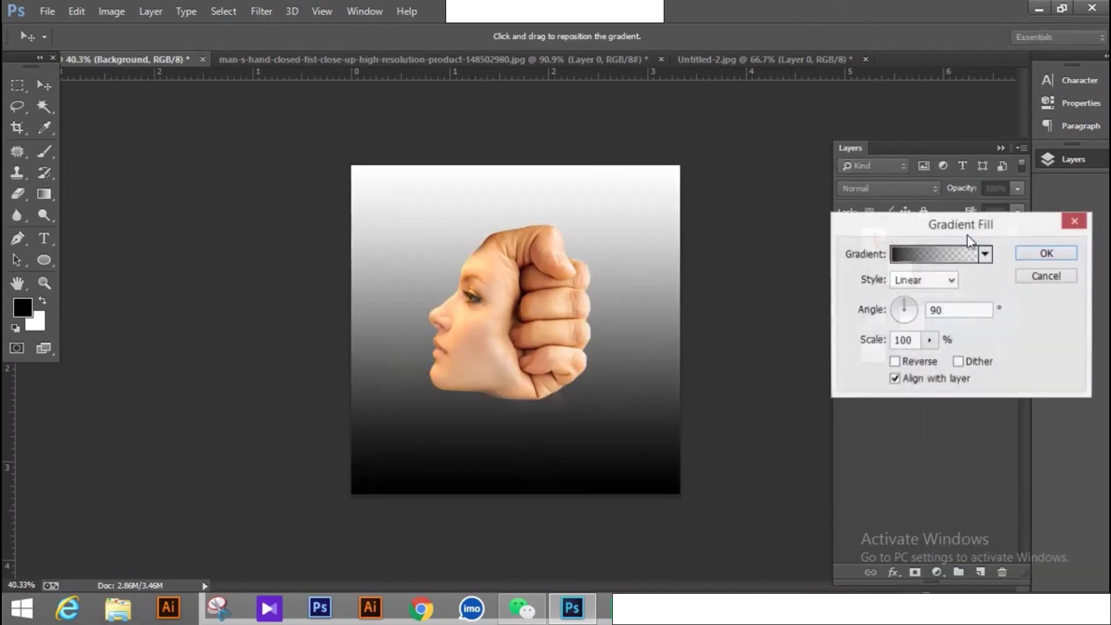
left_click(919, 258)
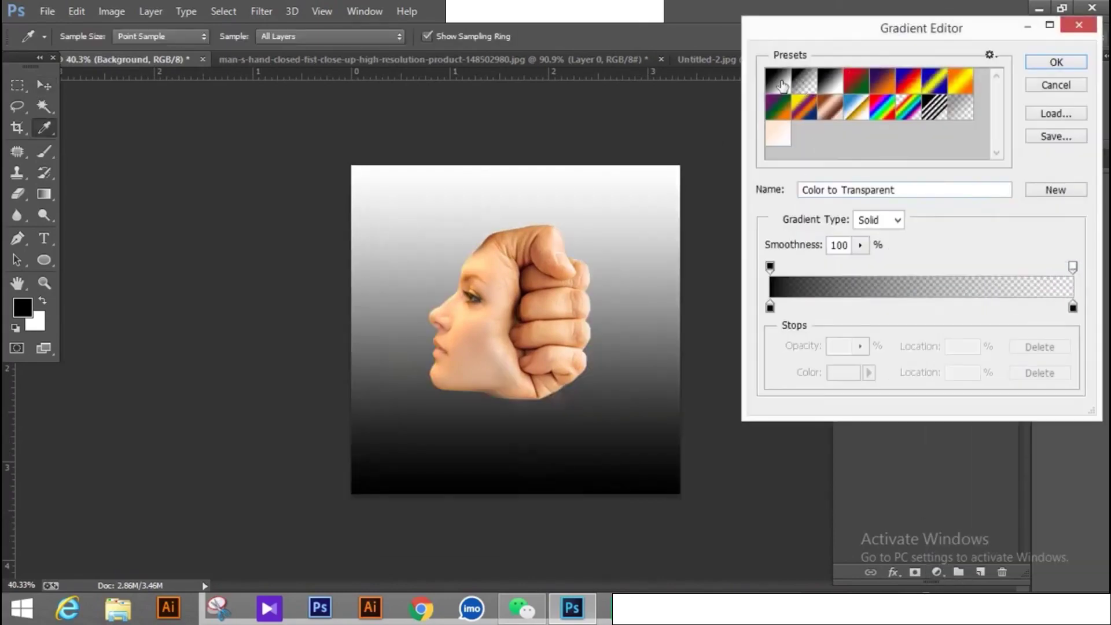
left_click(779, 83)
Set the left gradient stop to a lighter, yellower peach sampled from the face.
double_click(770, 308)
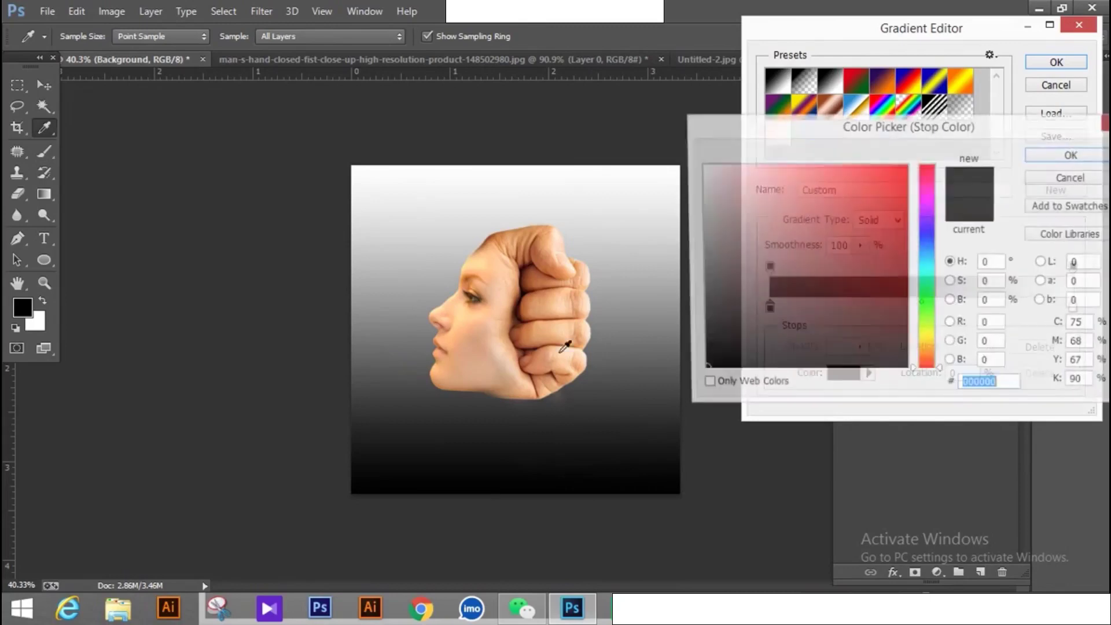
left_click(476, 324)
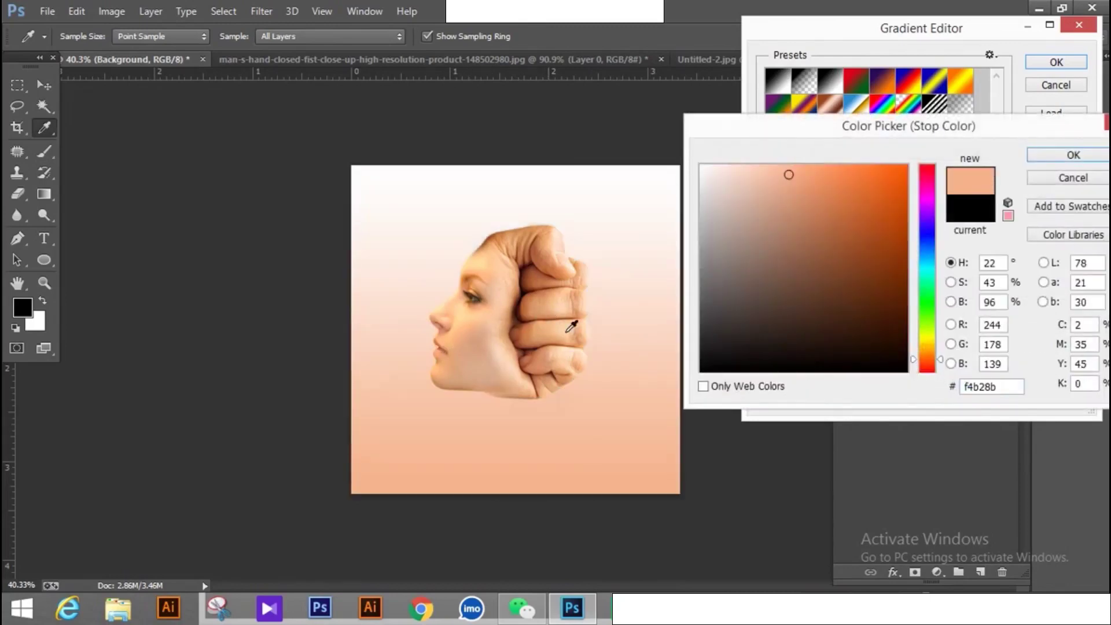
left_click_drag(780, 183, 767, 180)
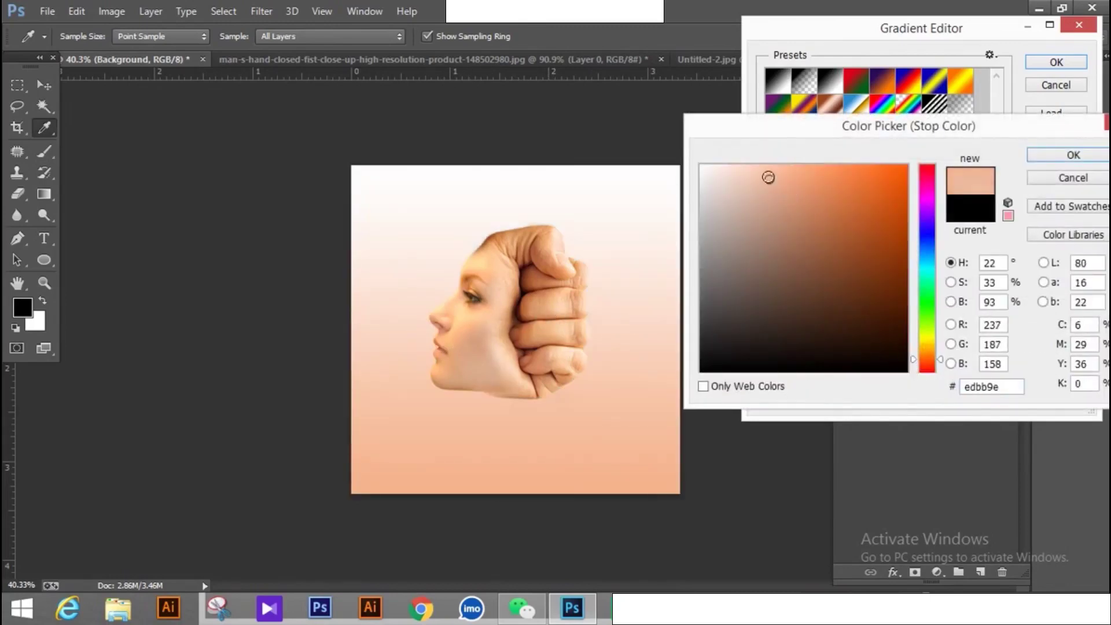
left_click_drag(915, 354, 825, 357)
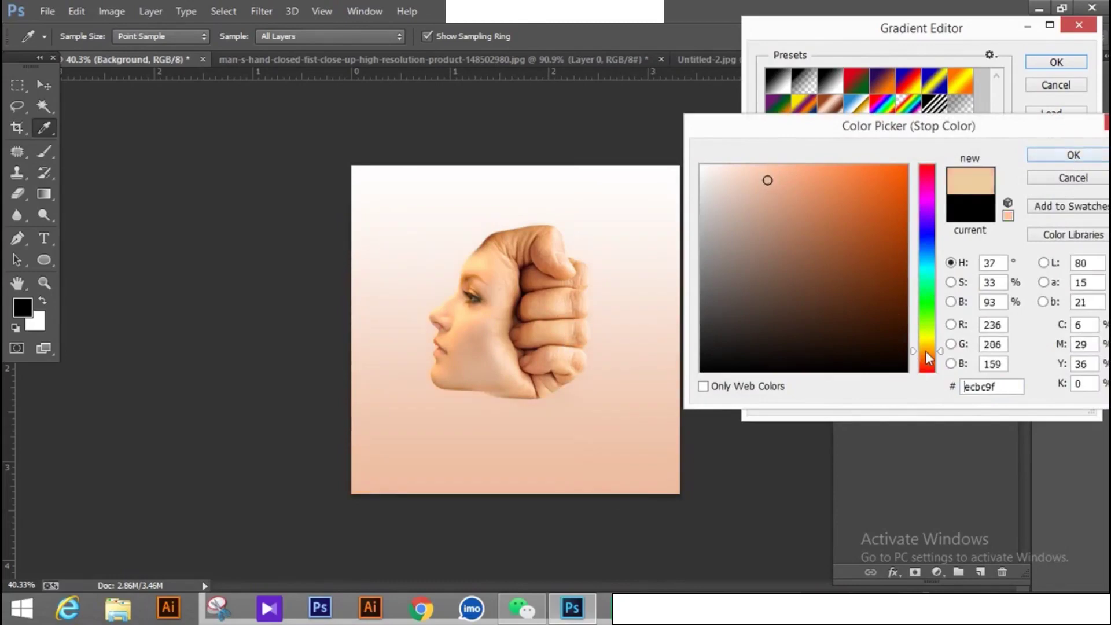
left_click(1073, 154)
Set the right gradient stop to a stronger peach sampled from the hand, and accept.
left_click(1074, 308)
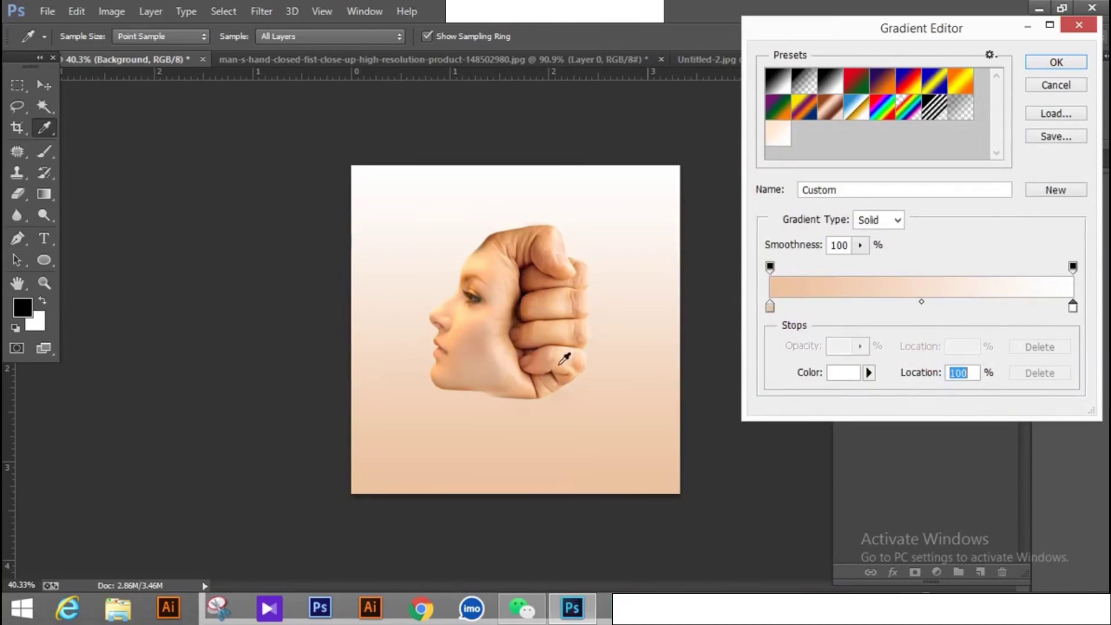
double_click(1074, 307)
left_click(559, 296)
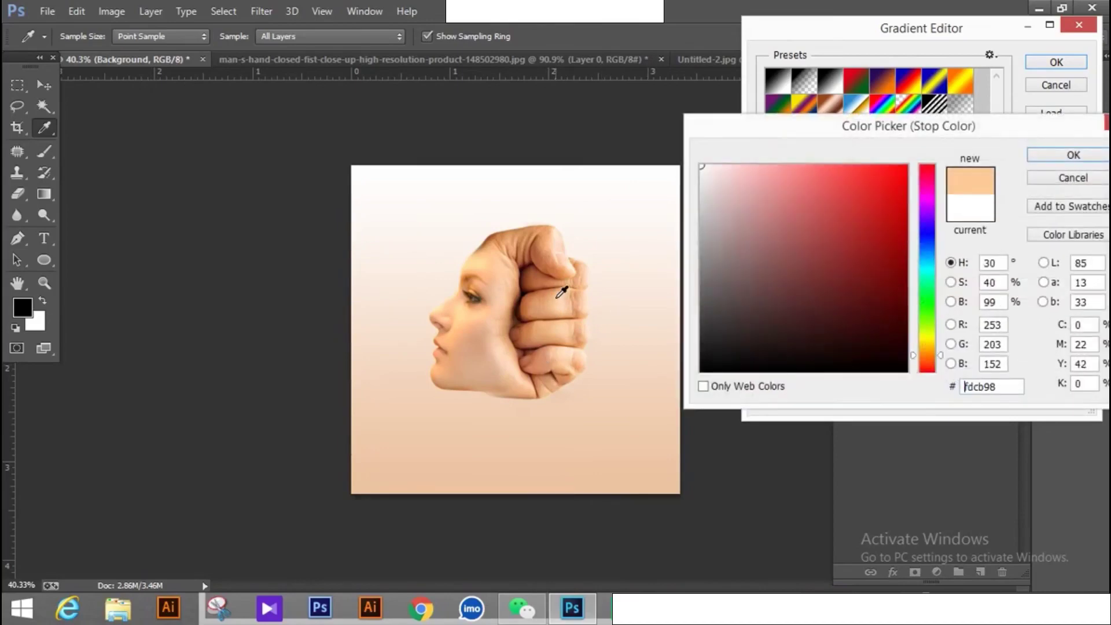
left_click(804, 170)
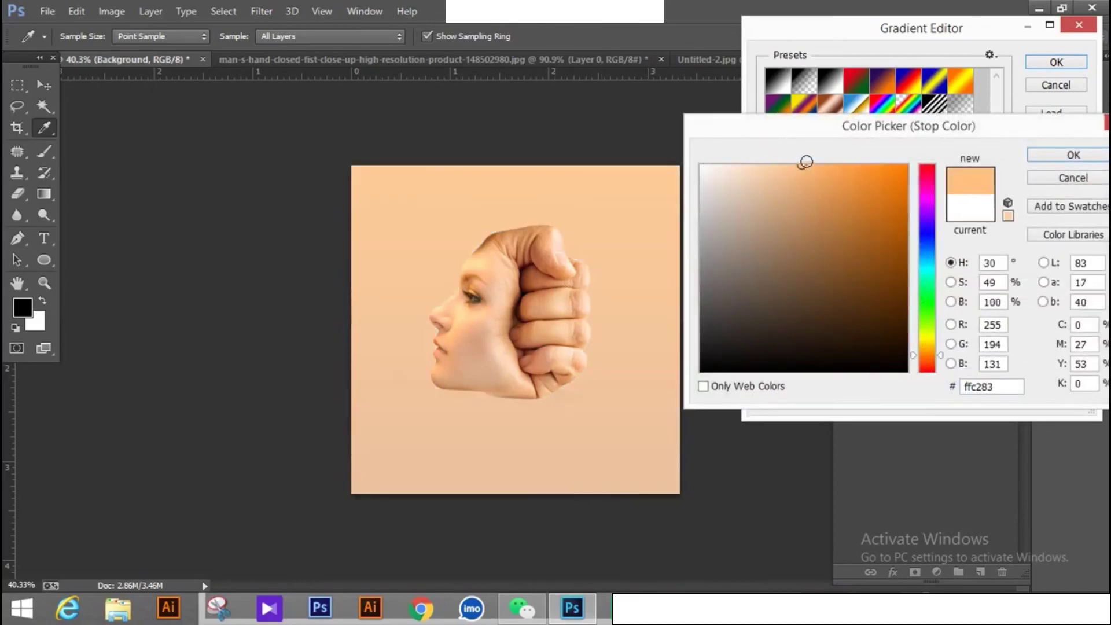
mouse_move(806, 161)
left_mouse_down()
mouse_move(757, 156)
mouse_move(748, 182)
left_mouse_up()
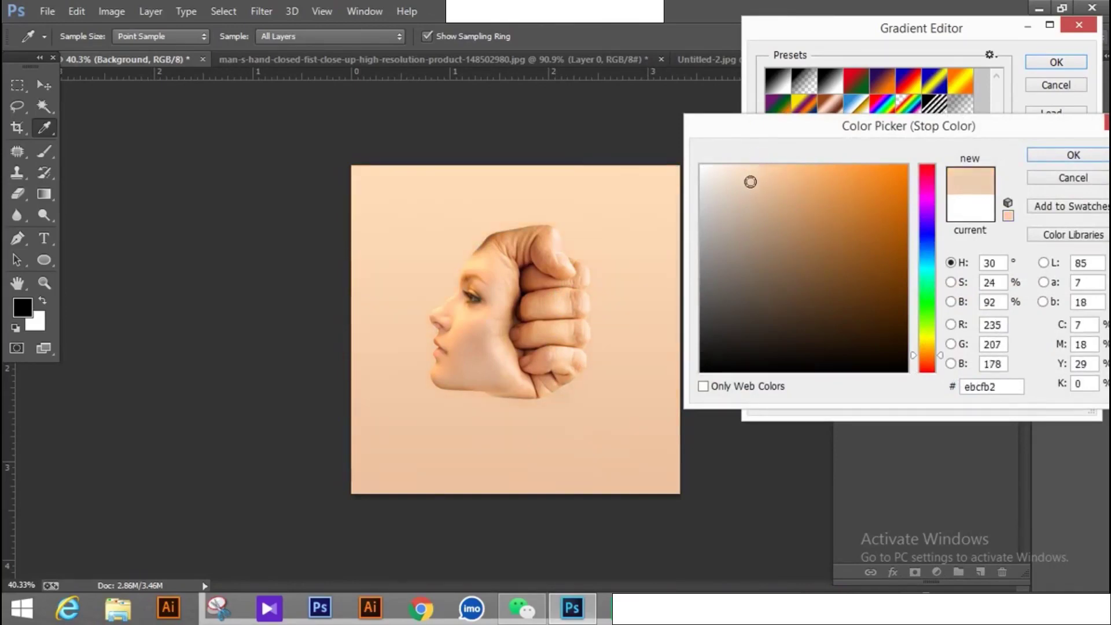
left_click(1054, 157)
left_click(1064, 65)
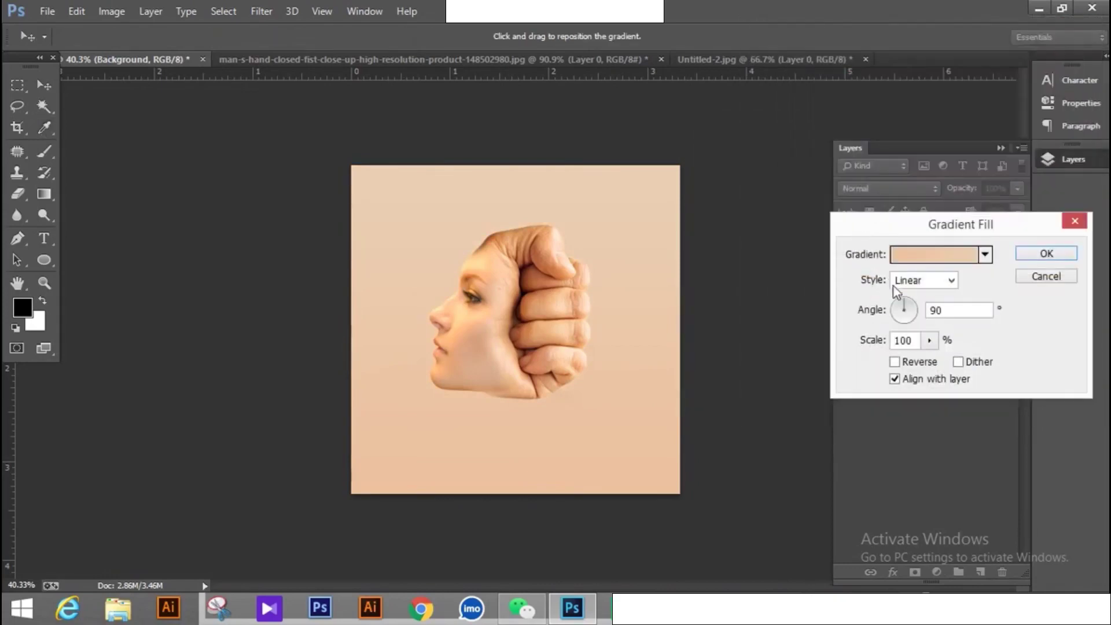
Make the Gradient Fill radial and reversed at 248% scale, and apply it.
left_click(908, 284)
left_click(914, 311)
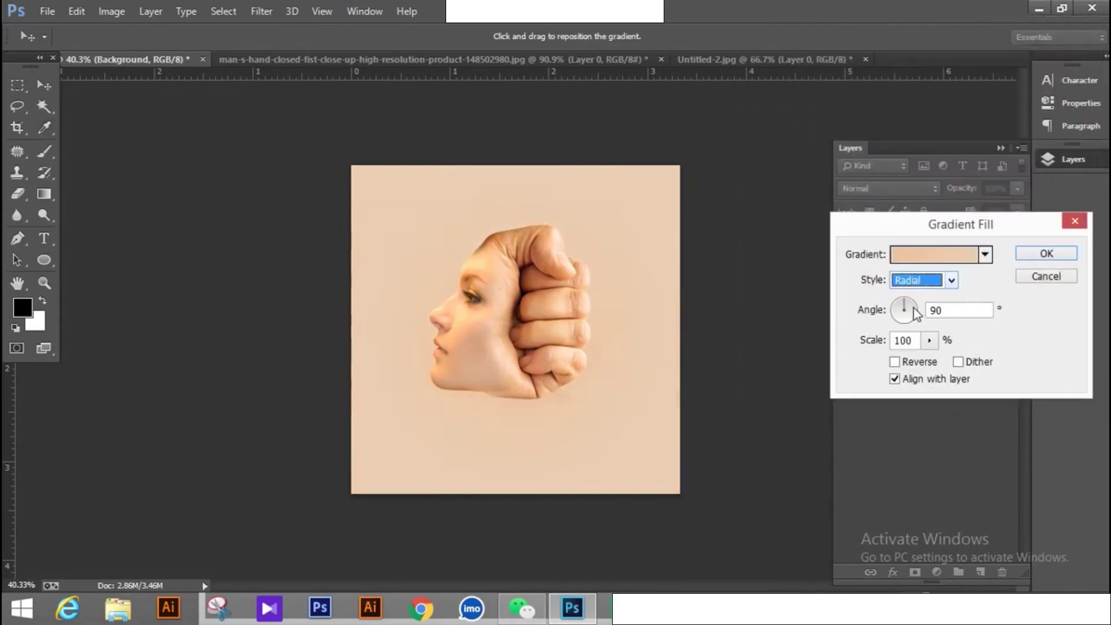
left_click(929, 341)
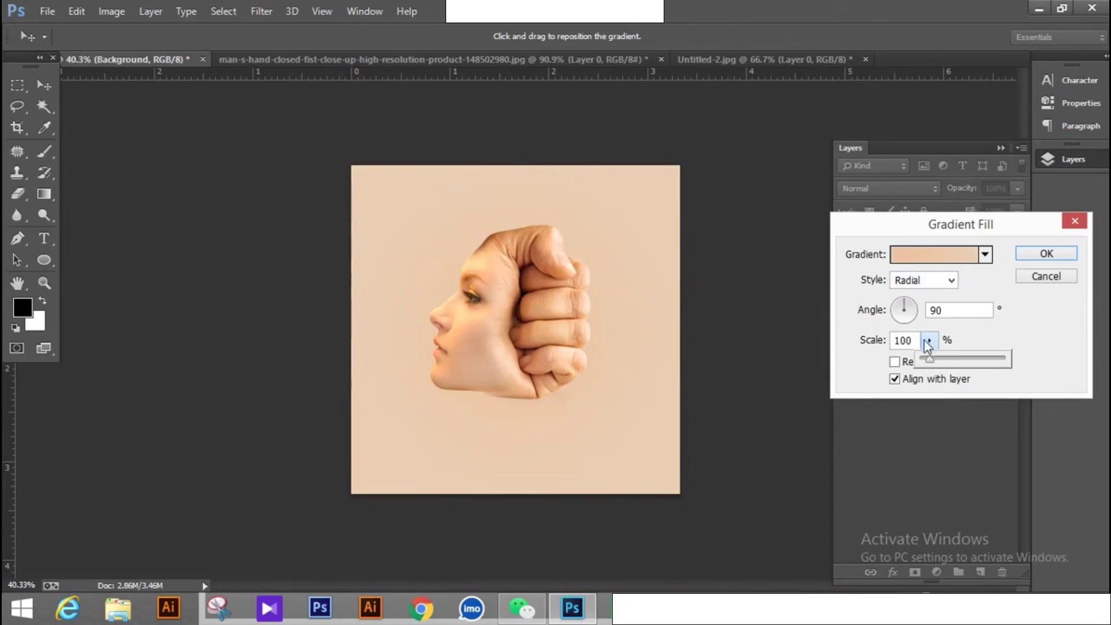
left_click(904, 362)
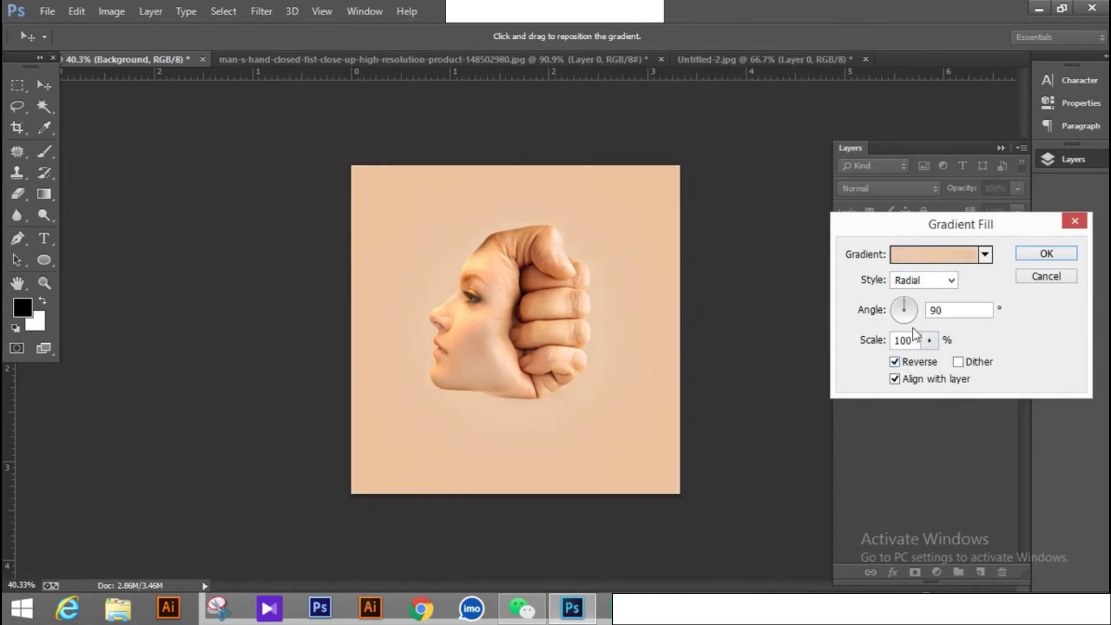
left_click(929, 340)
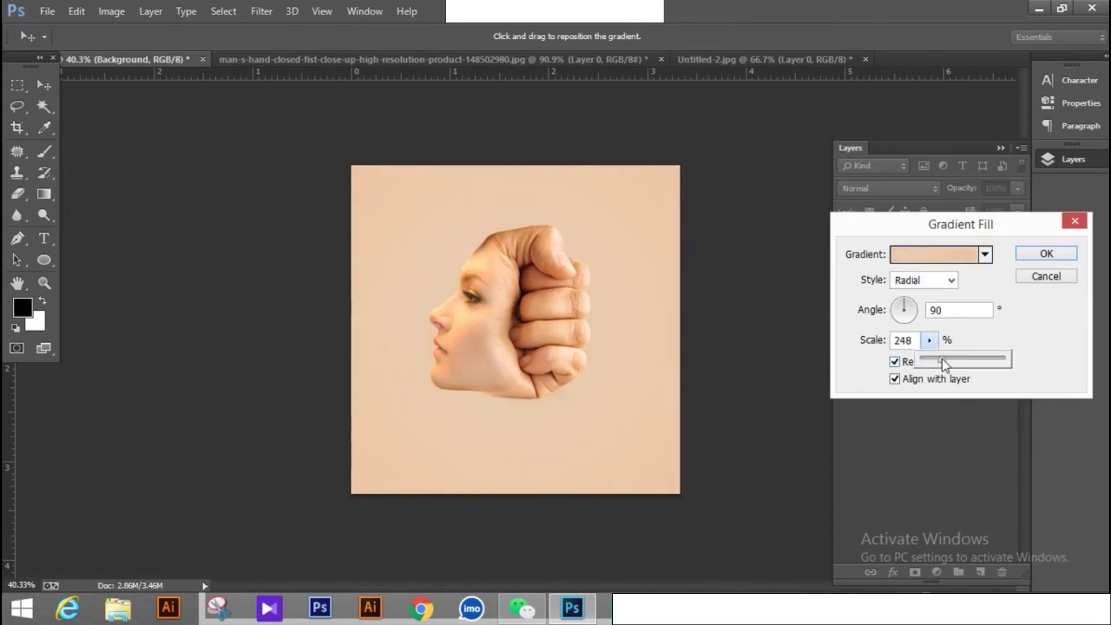
left_click(1040, 253)
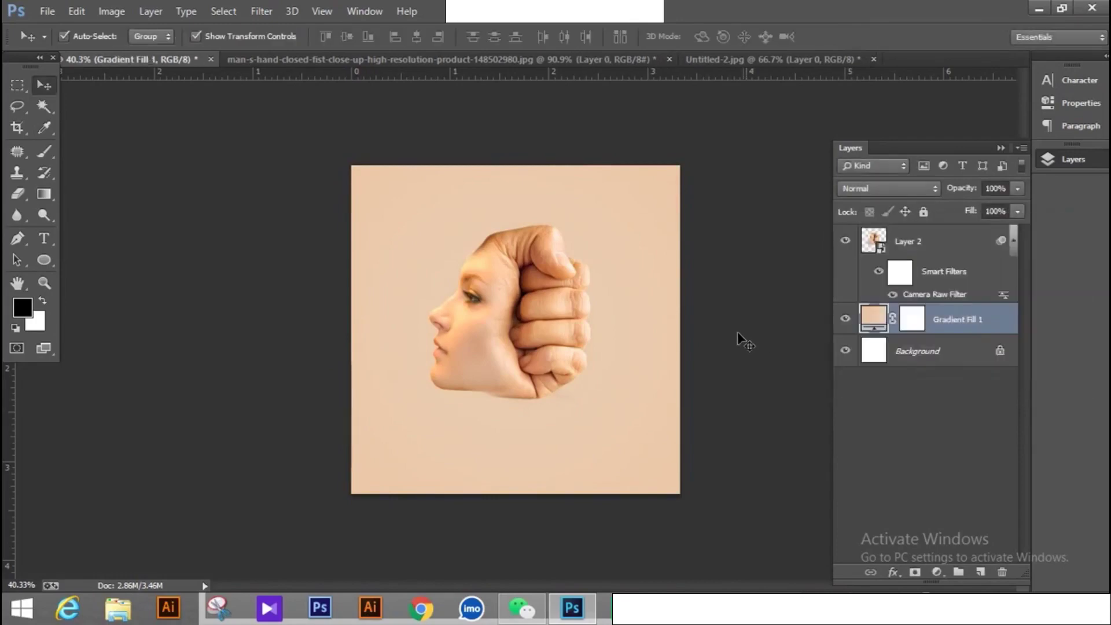
Add a new layer above Gradient Fill 1 and ready the Brush tool in black.
left_click(949, 320)
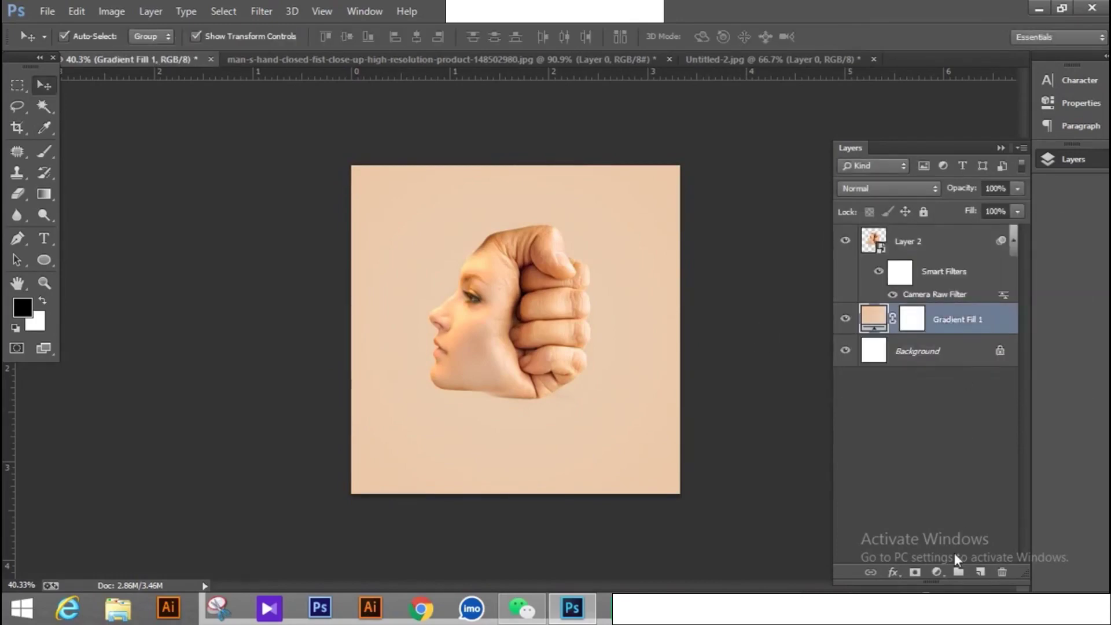
left_click(980, 571)
left_click(44, 151)
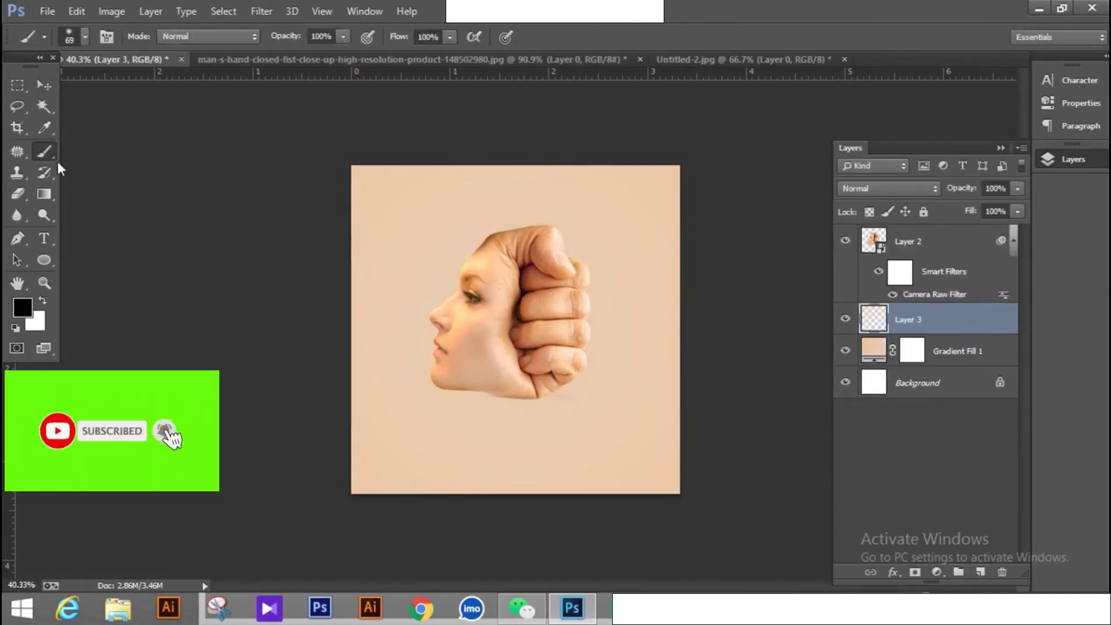
left_click(26, 298)
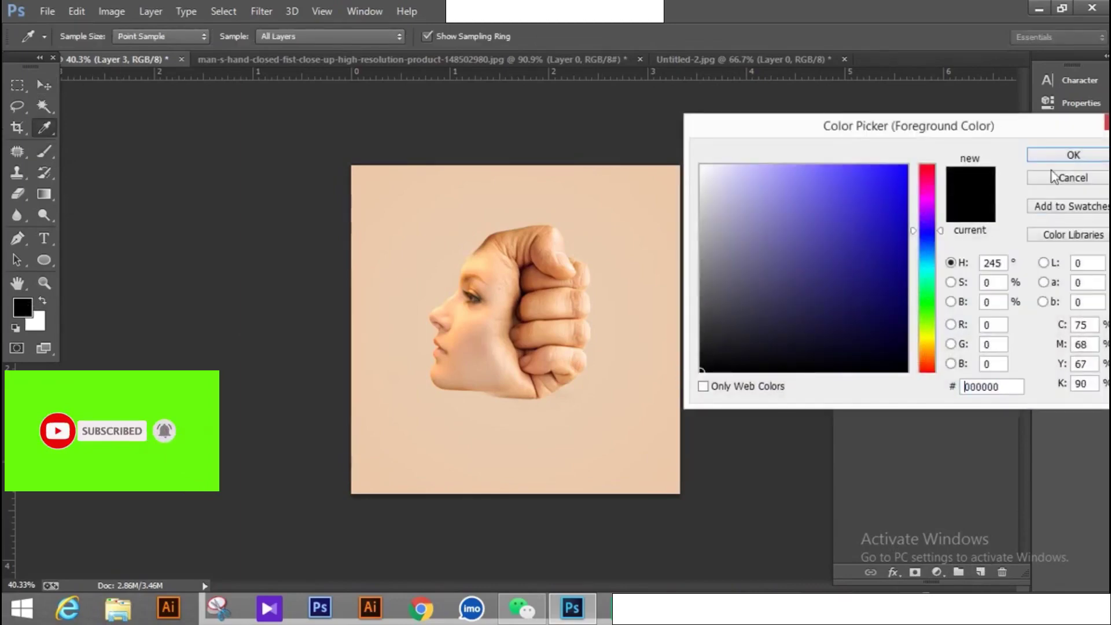
left_click(1070, 155)
Paint a soft 160 px black dab below the head.
left_click(85, 36)
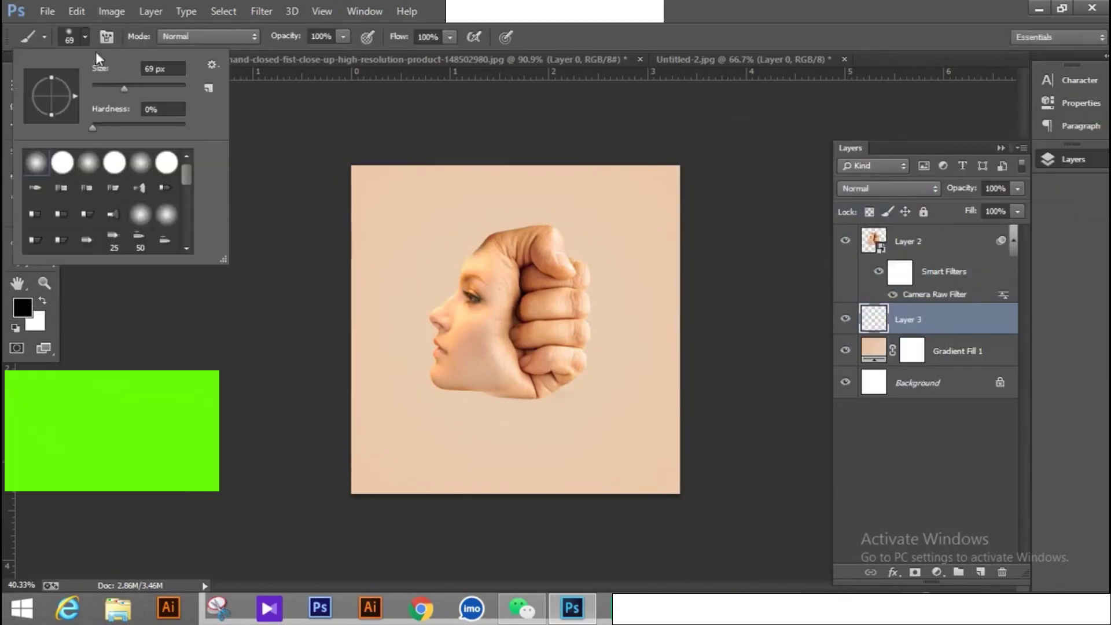
left_click_drag(130, 88, 153, 90)
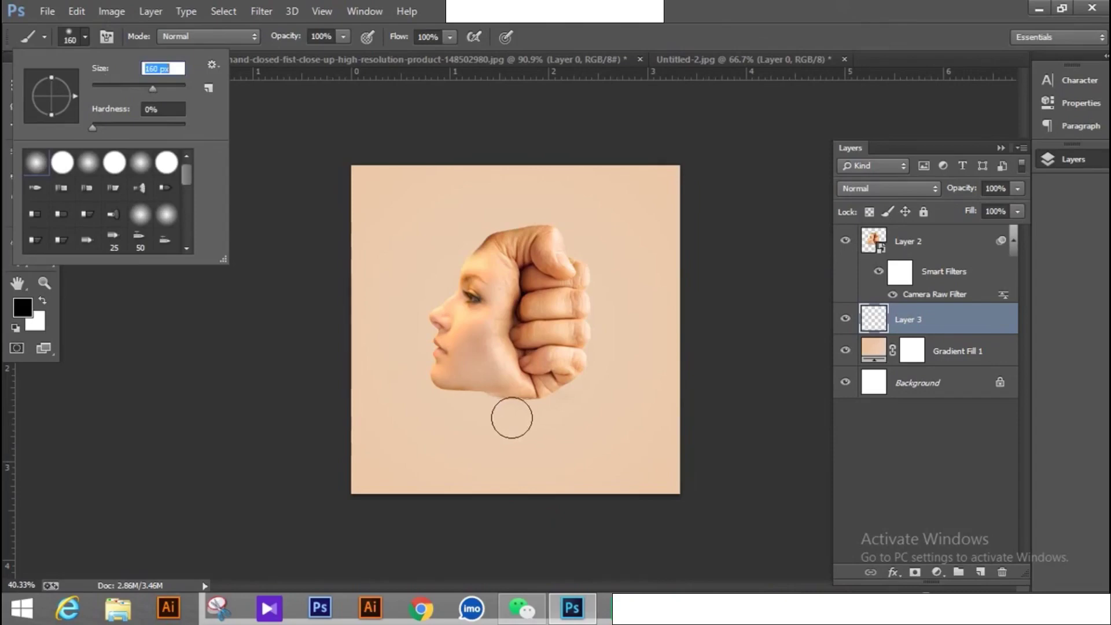
left_click(510, 426)
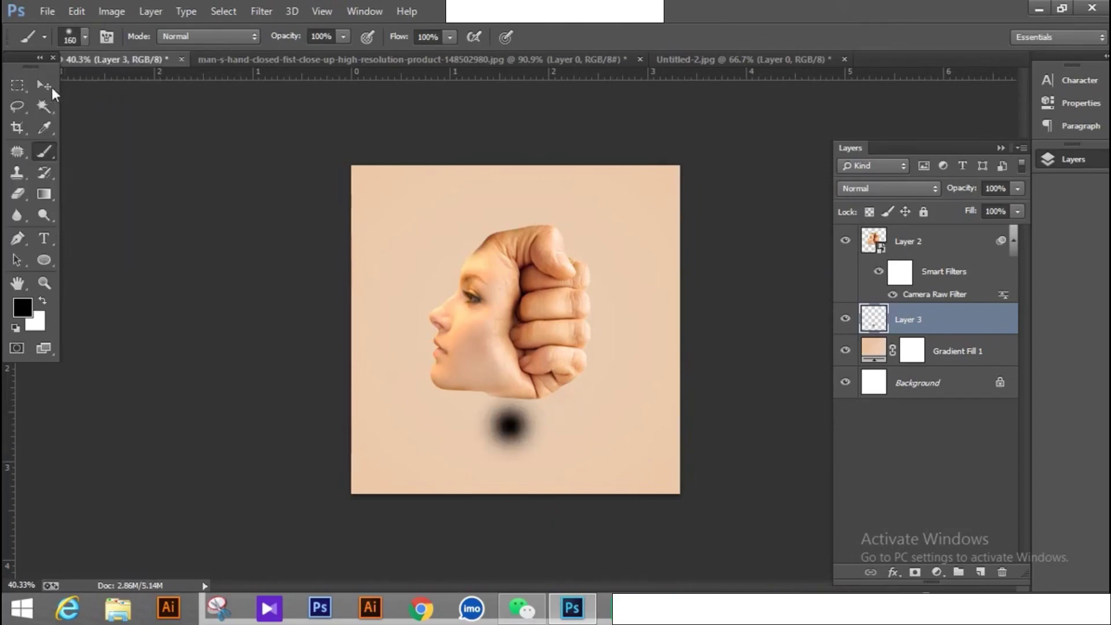
left_click(50, 86)
Stretch the black dab into a wide, flat oval and commit it.
left_click_drag(553, 425, 723, 426)
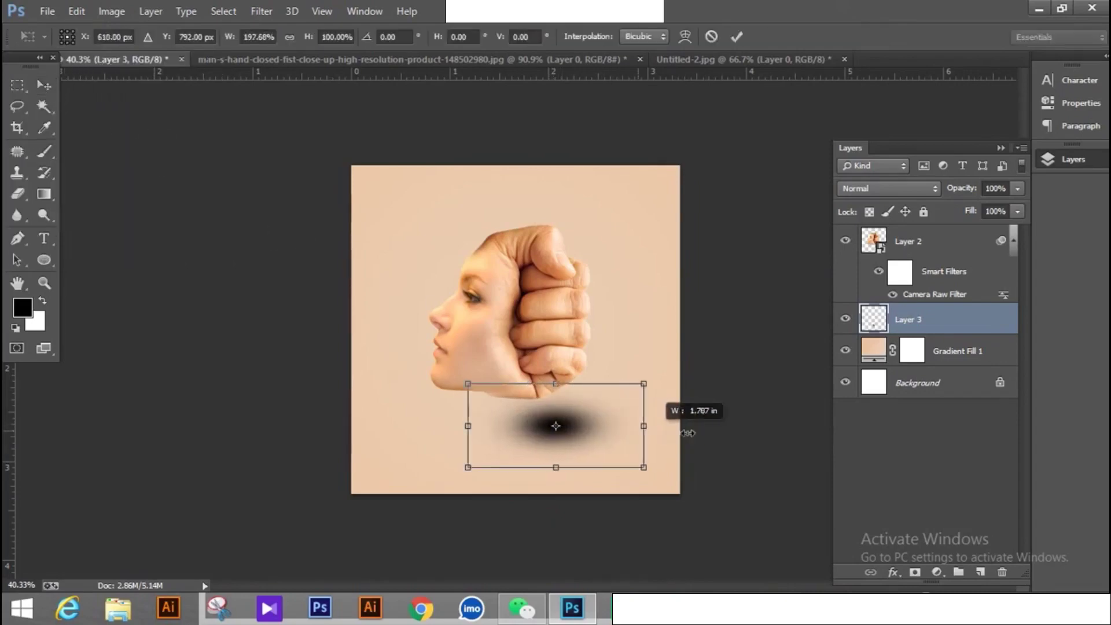
mouse_move(597, 383)
left_mouse_down()
mouse_move(597, 435)
mouse_move(549, 445)
mouse_move(547, 434)
left_mouse_up()
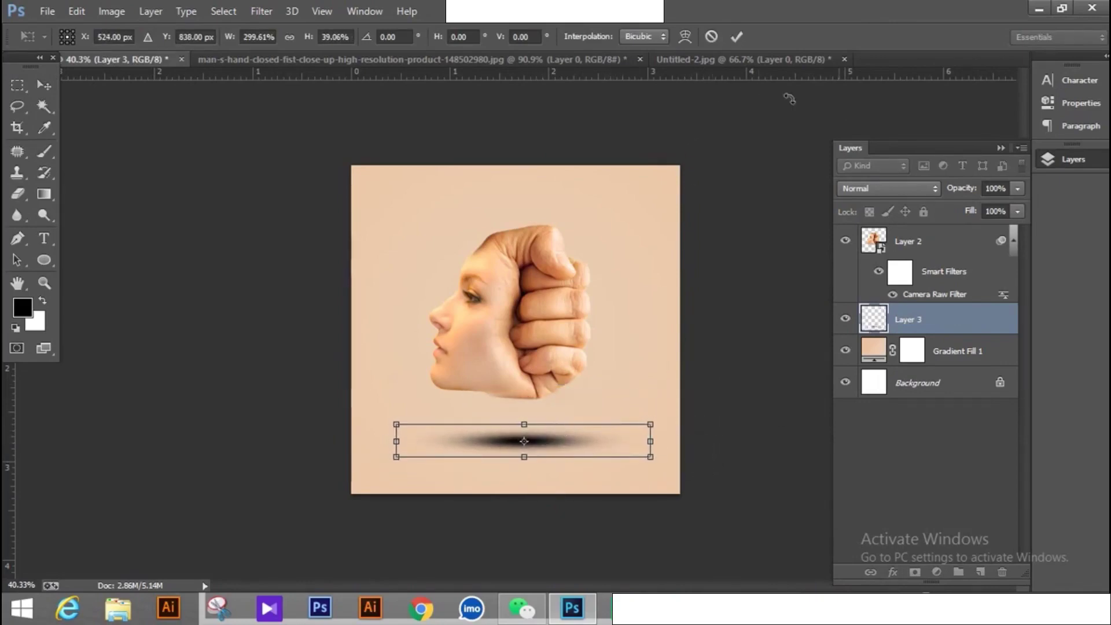
left_click(737, 39)
Change the shadow layer's blend mode, trying Dissolve, and judge the result.
left_click(906, 191)
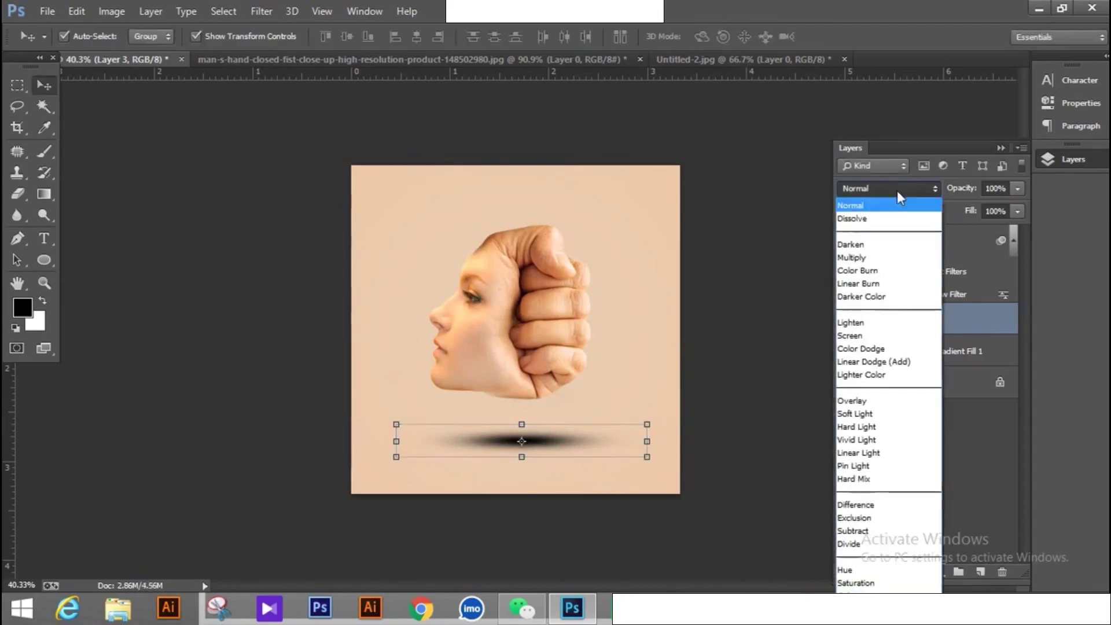
left_click(875, 219)
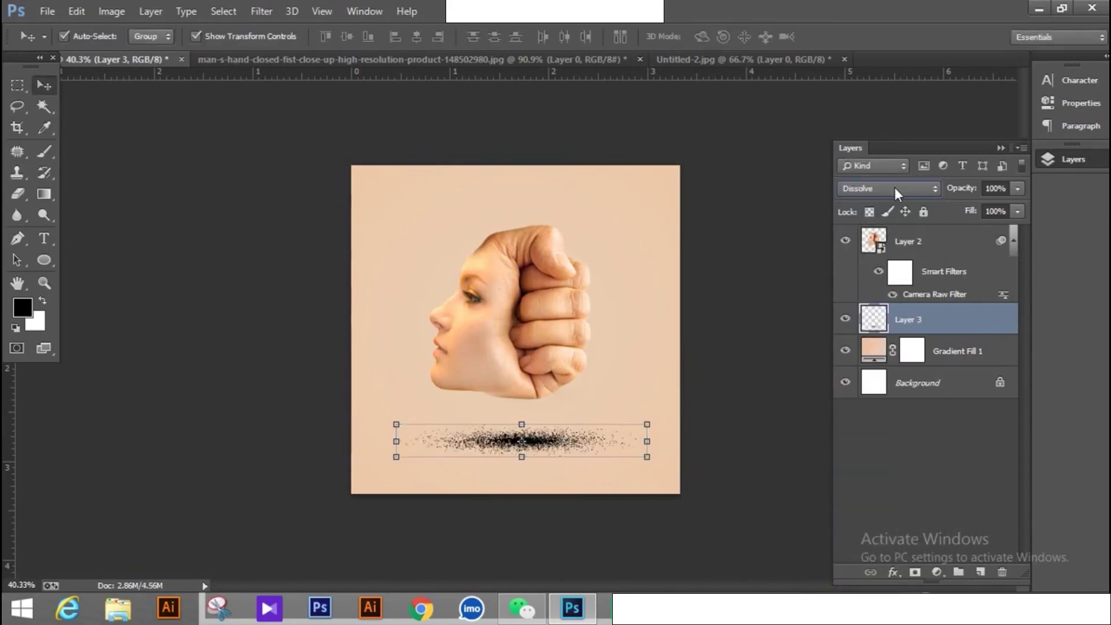
scroll(894, 187, "down", 2)
scroll(895, 188, "down", 4)
scroll(893, 186, "down", 4)
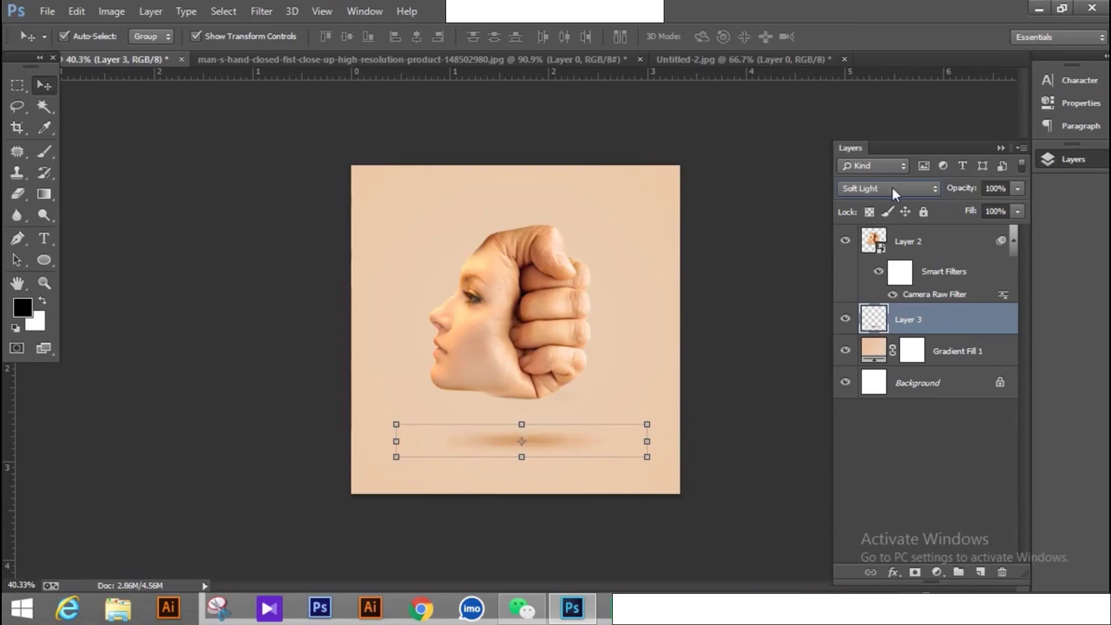
scroll(892, 188, "down", 1)
scroll(890, 186, "down", 1)
scroll(889, 187, "up", 1)
left_click(732, 347)
scroll(538, 468, "up", 3)
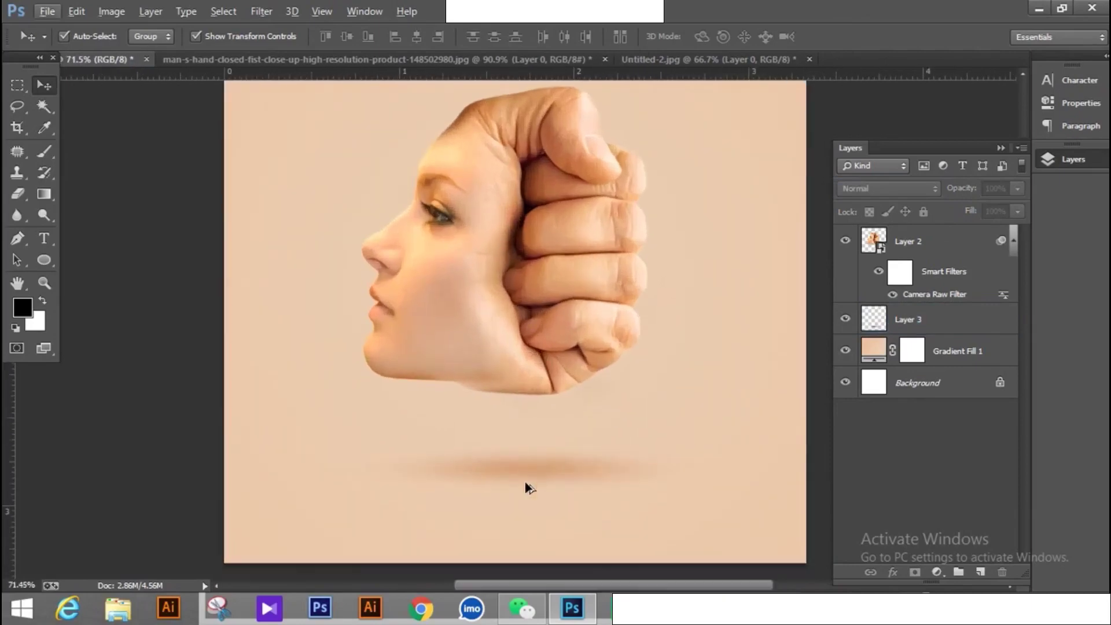
Reshape the shadow with Free Transform, flattening it and moving it under the head.
left_click(551, 458)
key("ctrl+t")
left_click_drag(525, 482, 534, 524)
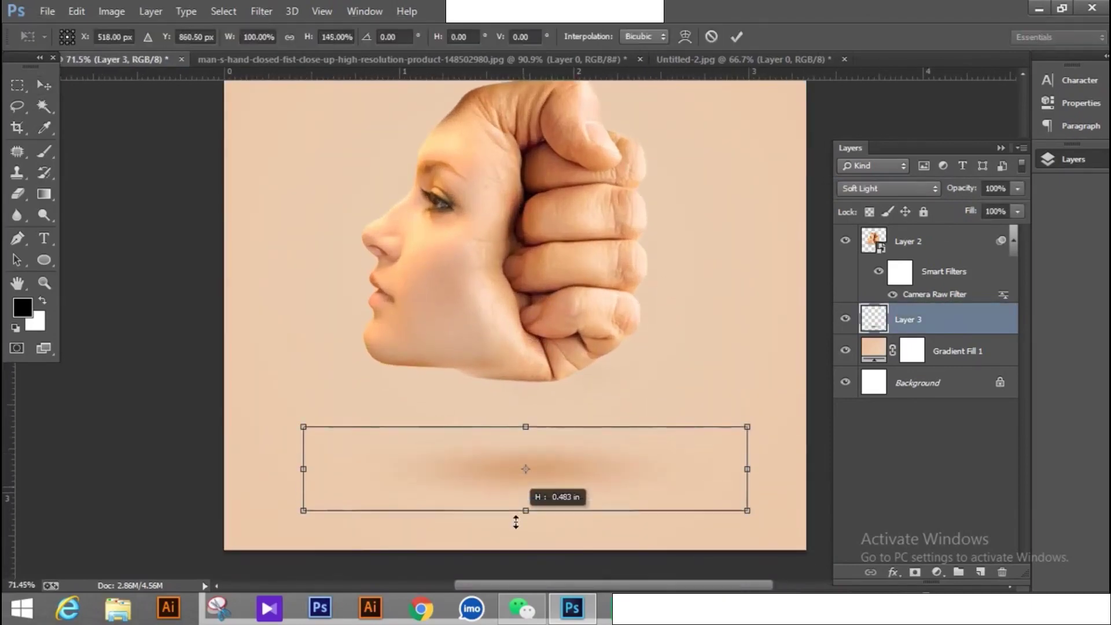
left_click_drag(550, 459, 540, 446)
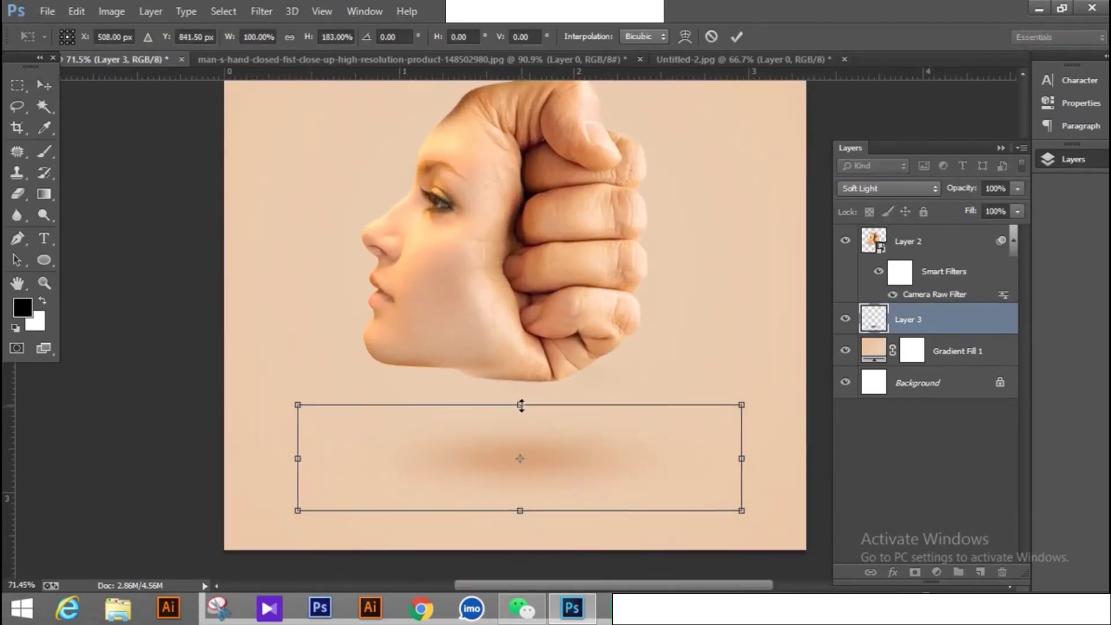
left_click_drag(521, 404, 521, 434)
left_click_drag(581, 473, 575, 456)
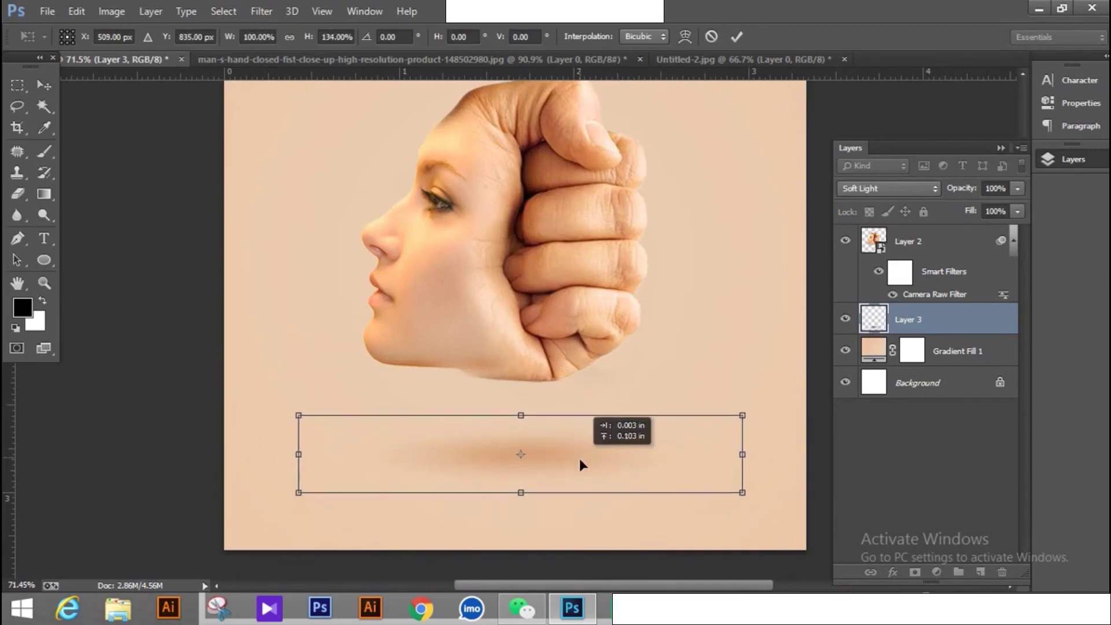
left_click(741, 39)
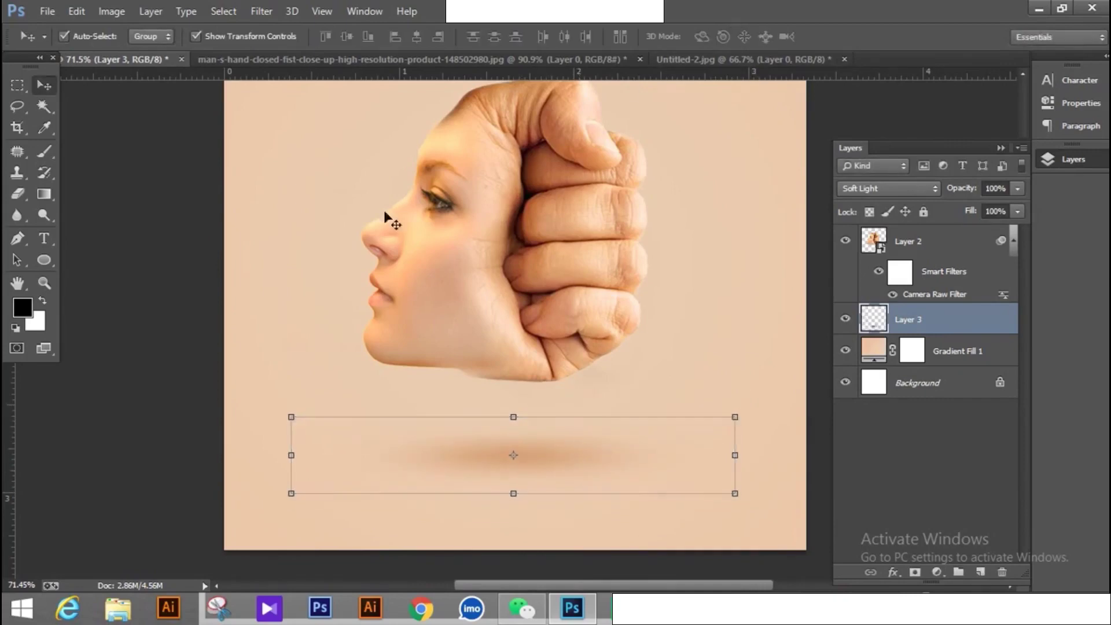
key("ctrl+minus")
key("ctrl+minus")
key("ctrl+minus")
Set the shadow layer Layer 3 to Multiply blend at 35% opacity.
key("ctrl+plus")
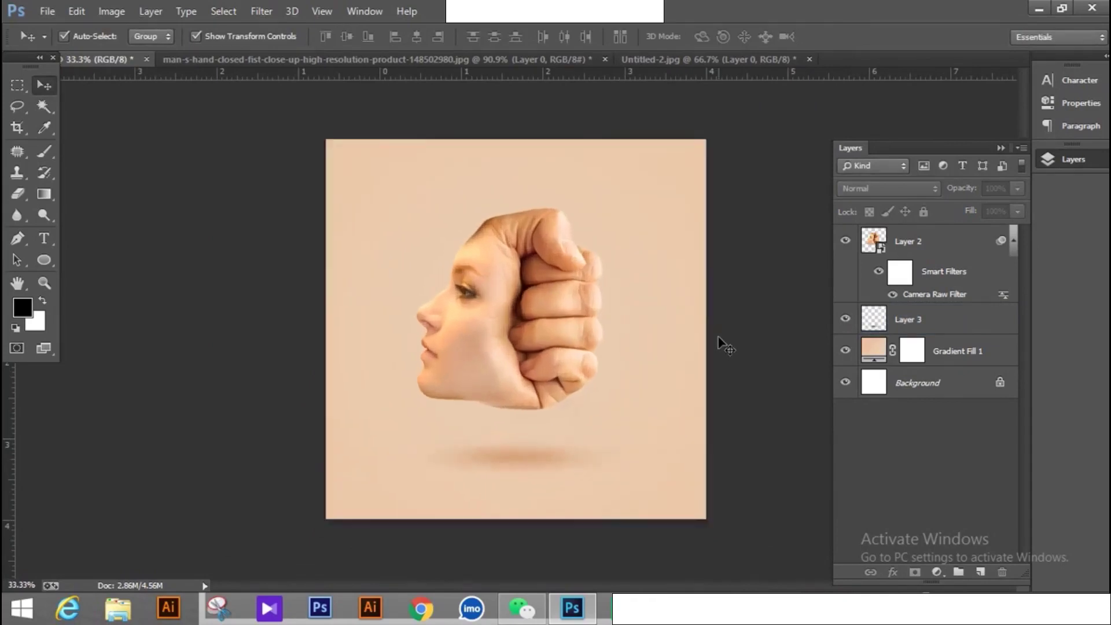
left_click(509, 460)
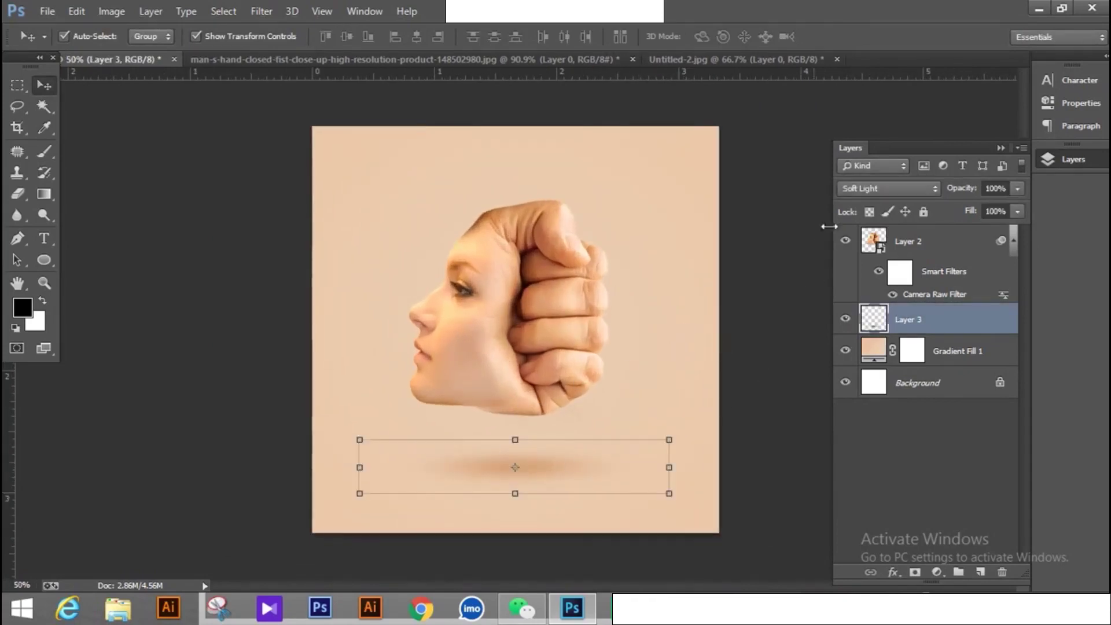
left_click(862, 188)
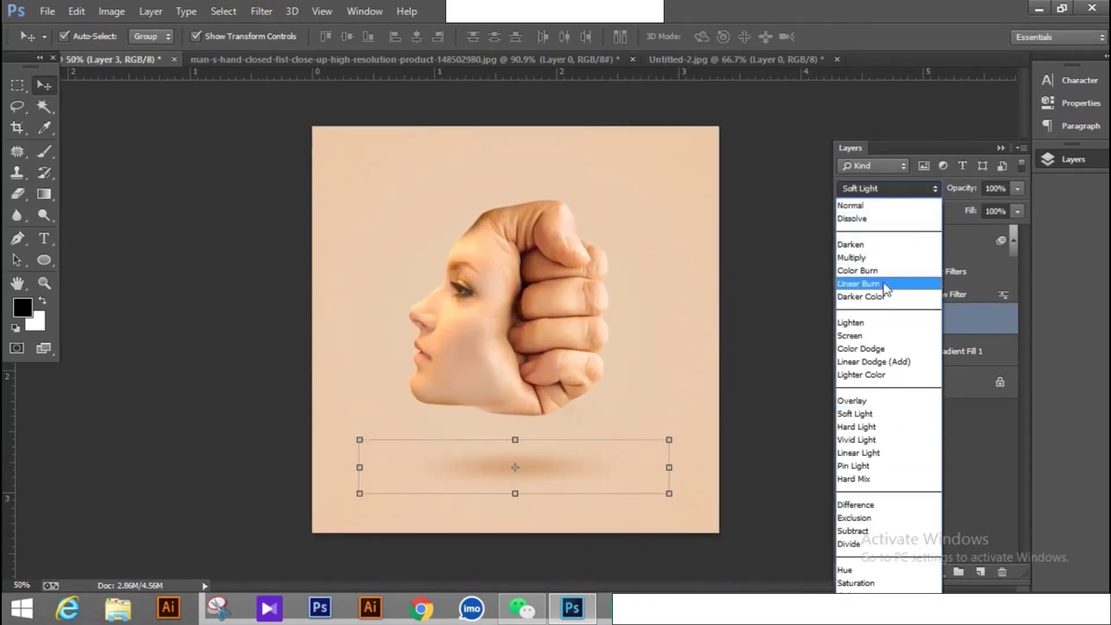
left_click(880, 284)
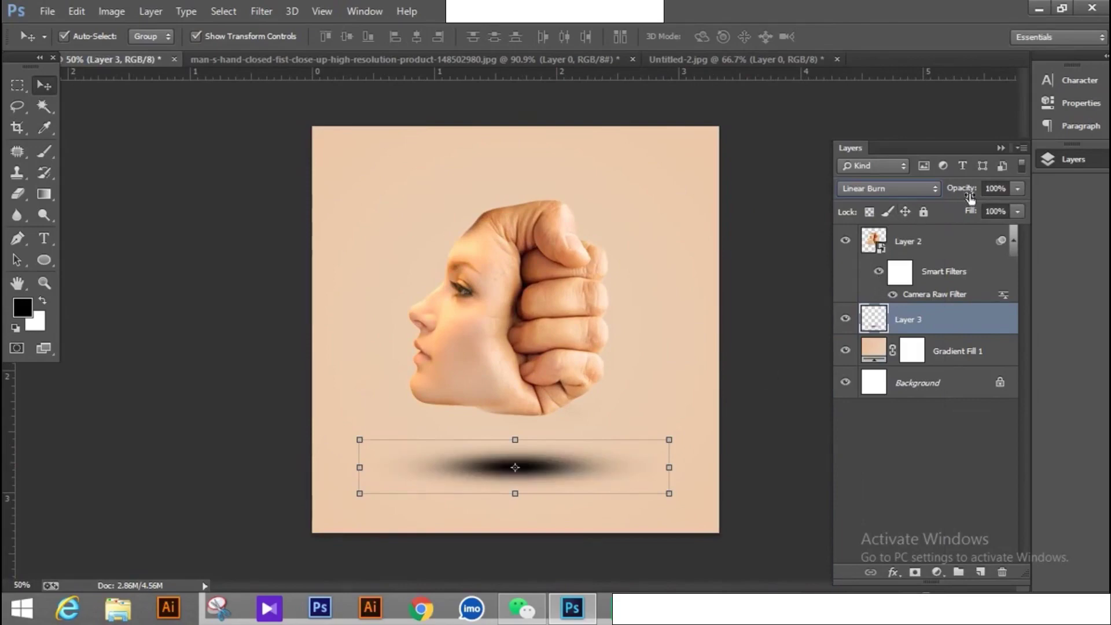
left_click_drag(970, 197, 914, 194)
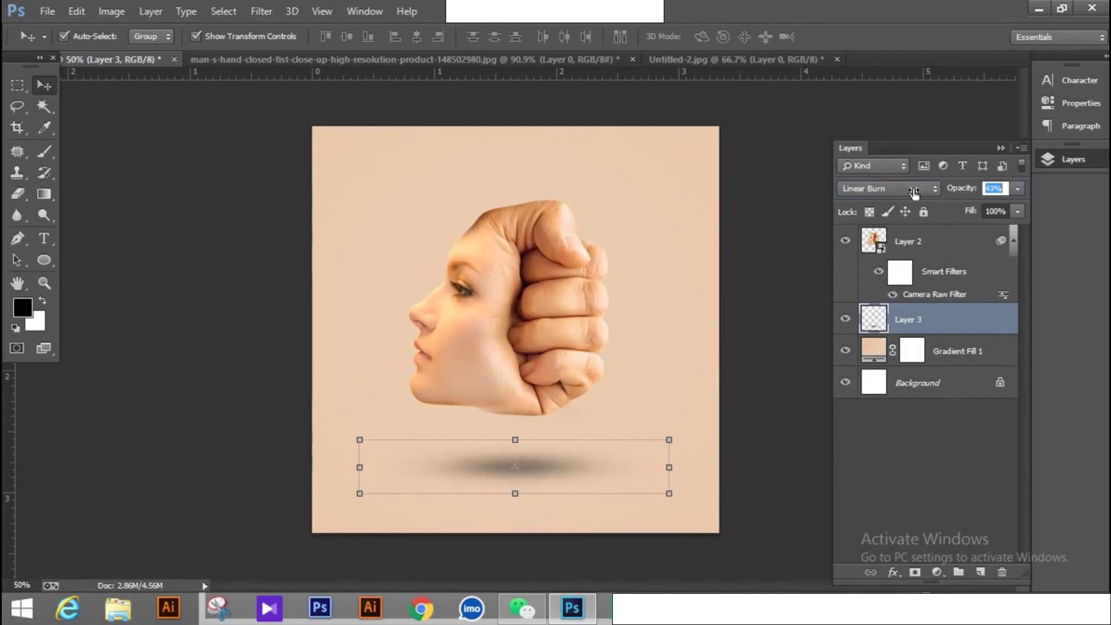
scroll(914, 194, "up", 2)
type("35")
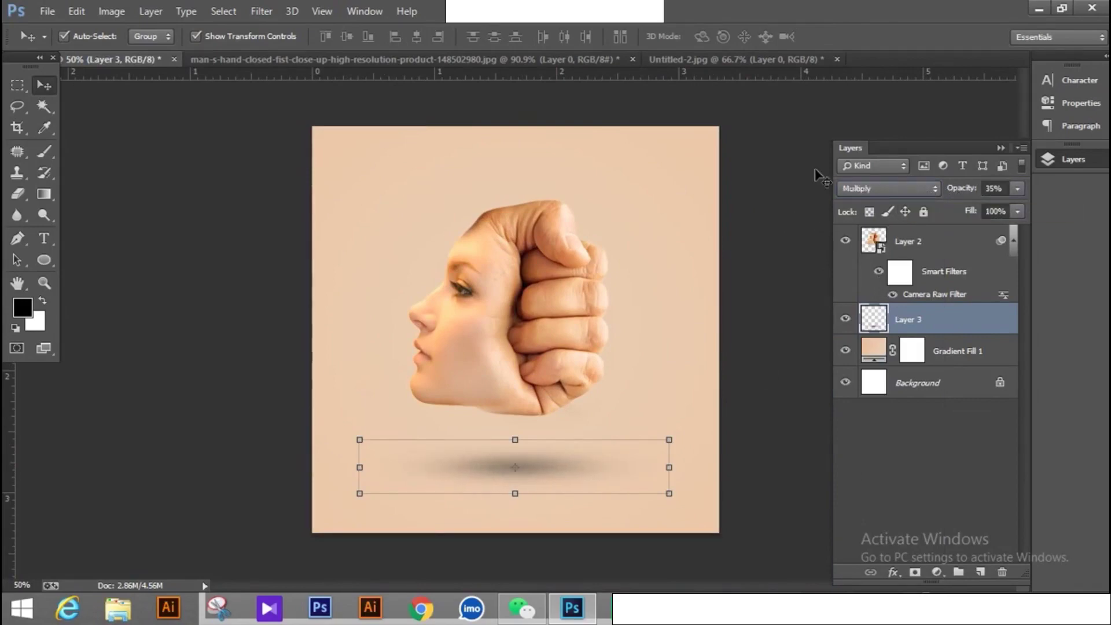
Reposition the shadow oval just beneath the fist.
left_click_drag(546, 481, 538, 456)
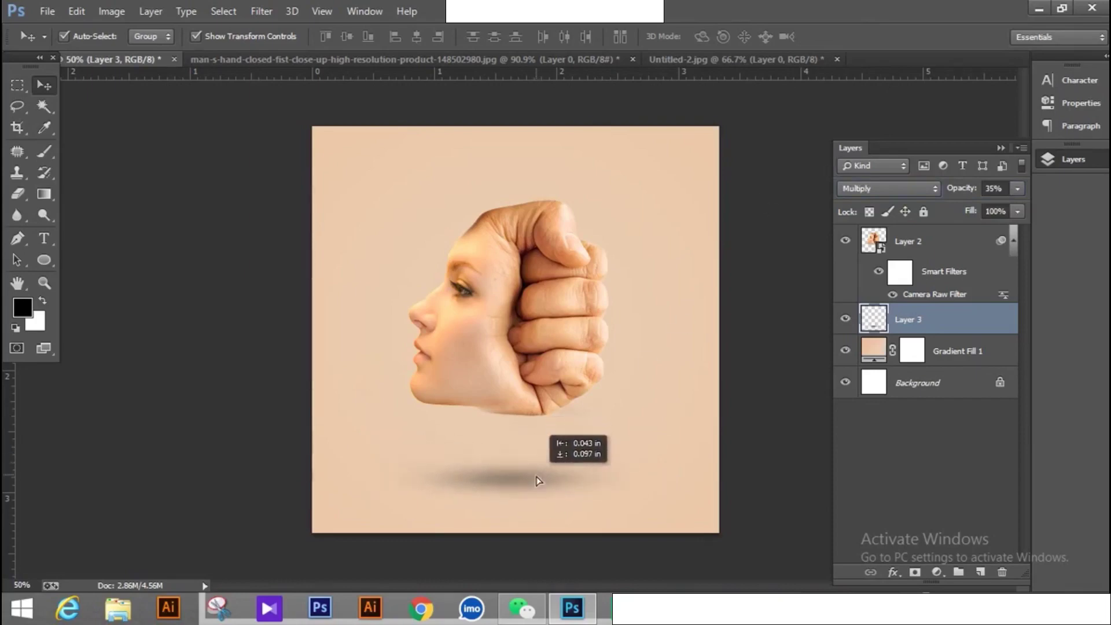
left_click_drag(538, 458, 540, 483)
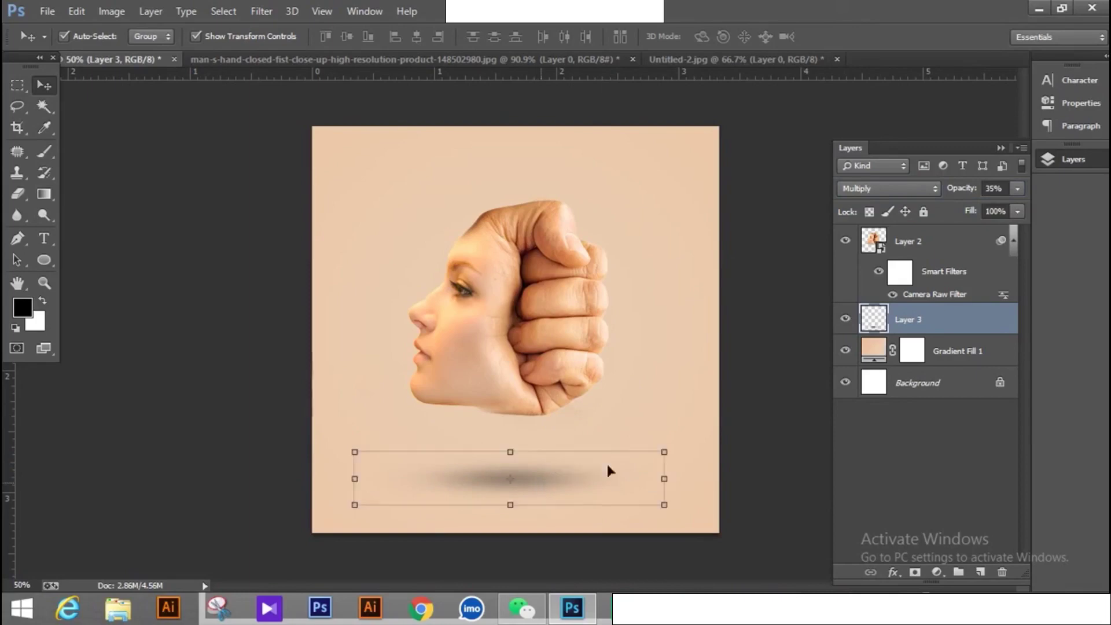
left_click(752, 377)
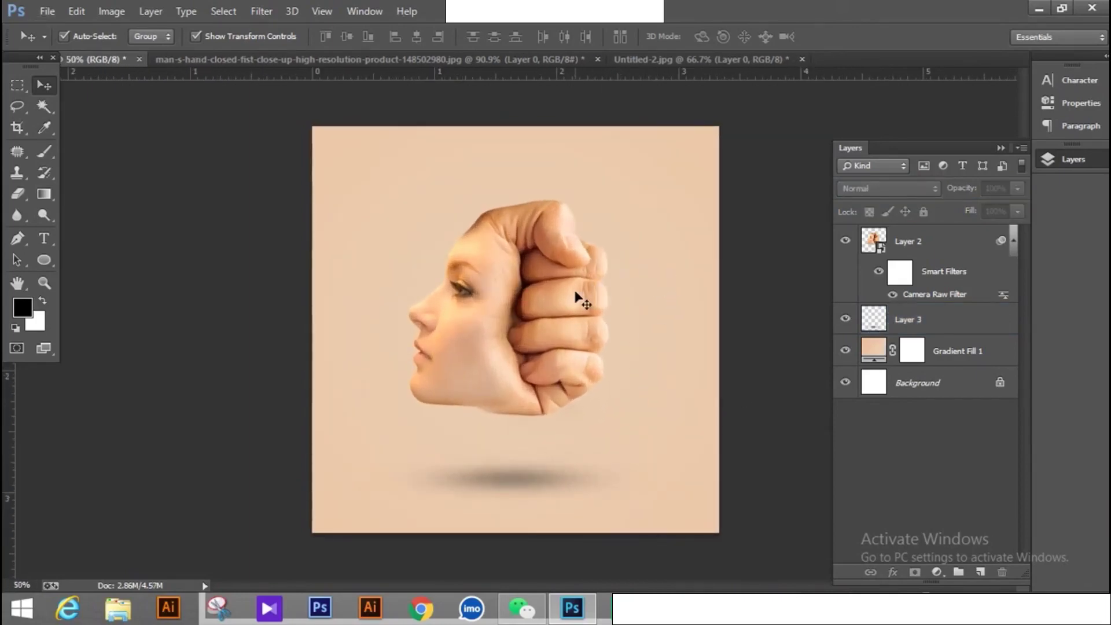
Give Layer 2 a faint Drop Shadow: Size 128 px, Distance 19, about 14% opacity.
left_click(578, 297)
double_click(964, 243)
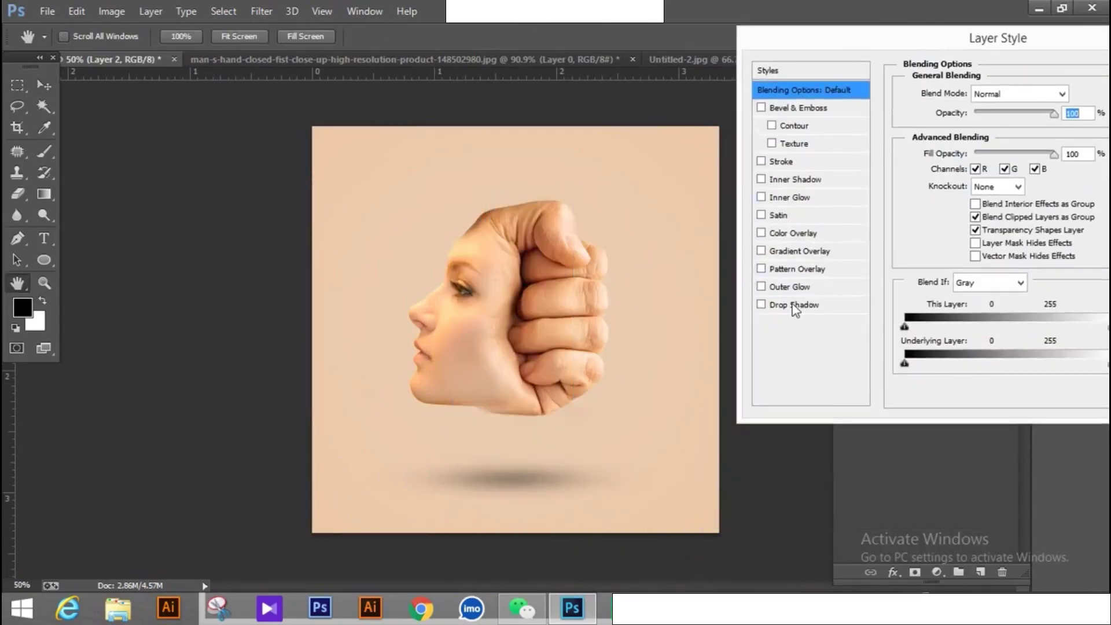
left_click(796, 307)
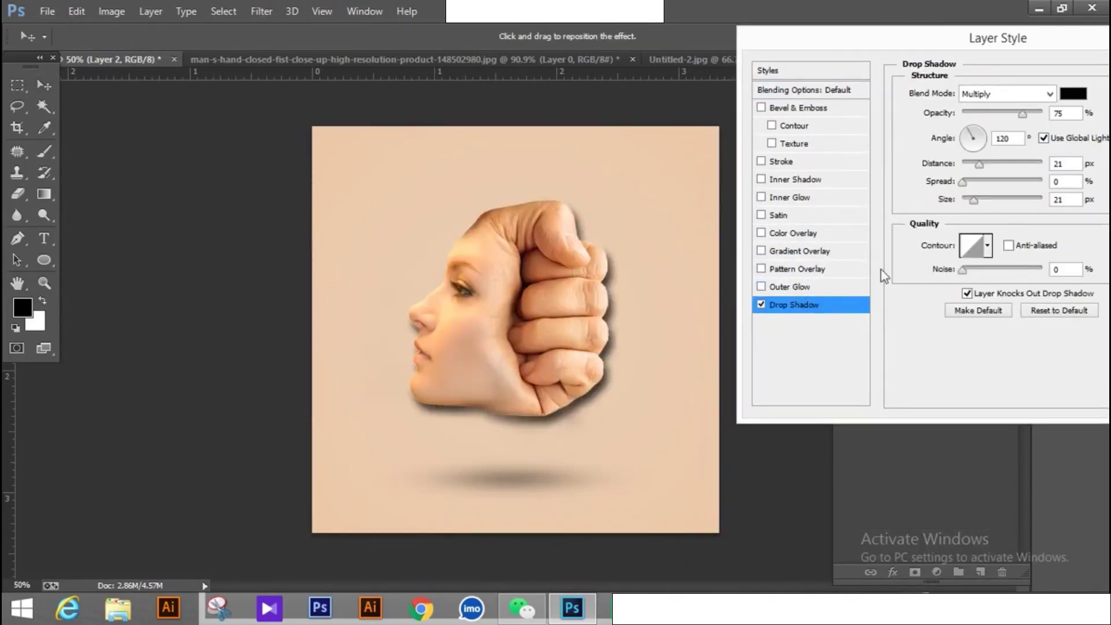
left_click_drag(974, 200, 1006, 200)
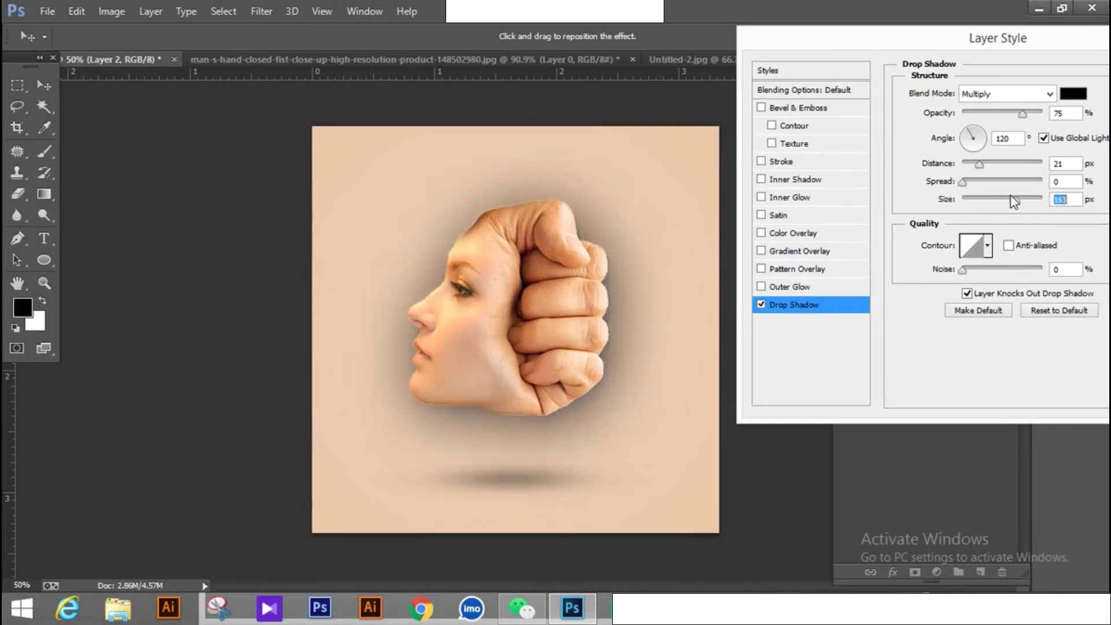
left_click_drag(1024, 114, 974, 114)
left_click_drag(521, 333, 511, 327)
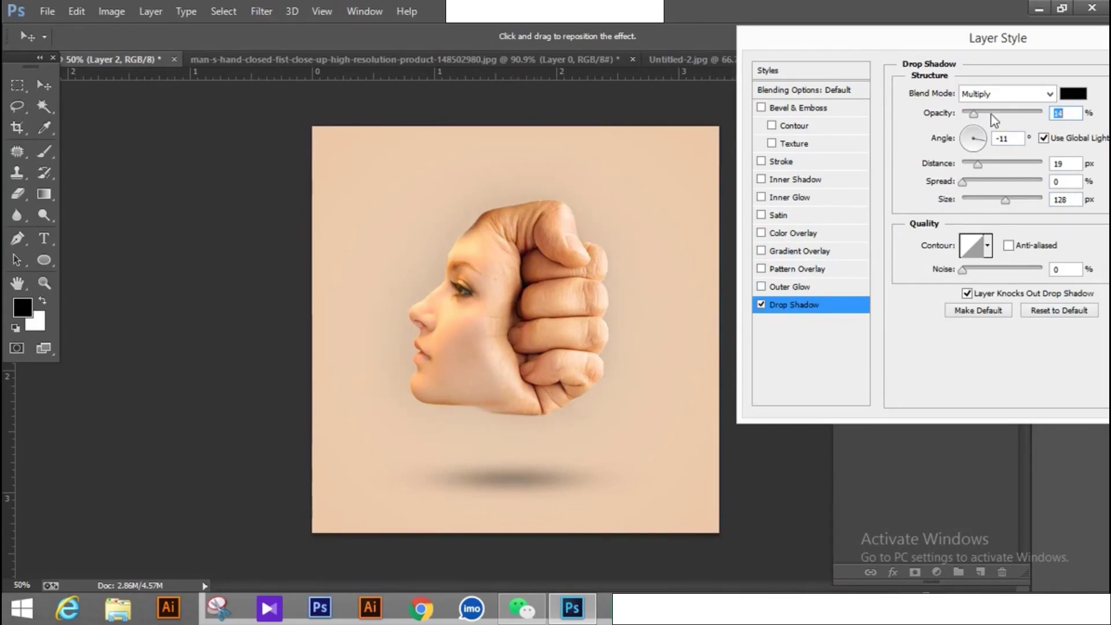
left_click_drag(975, 114, 984, 114)
left_click_drag(978, 43, 874, 143)
Confirm the drop shadow, stamp visible layers into Layer 4, and launch Color Efex Pro 4.
left_click(1076, 178)
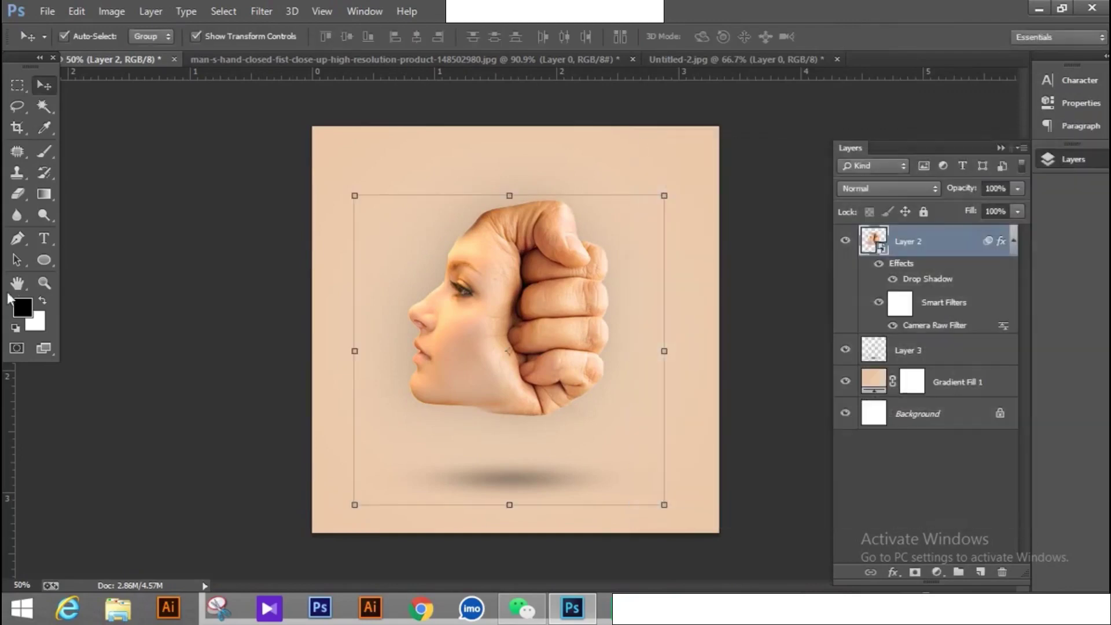
left_click(44, 283)
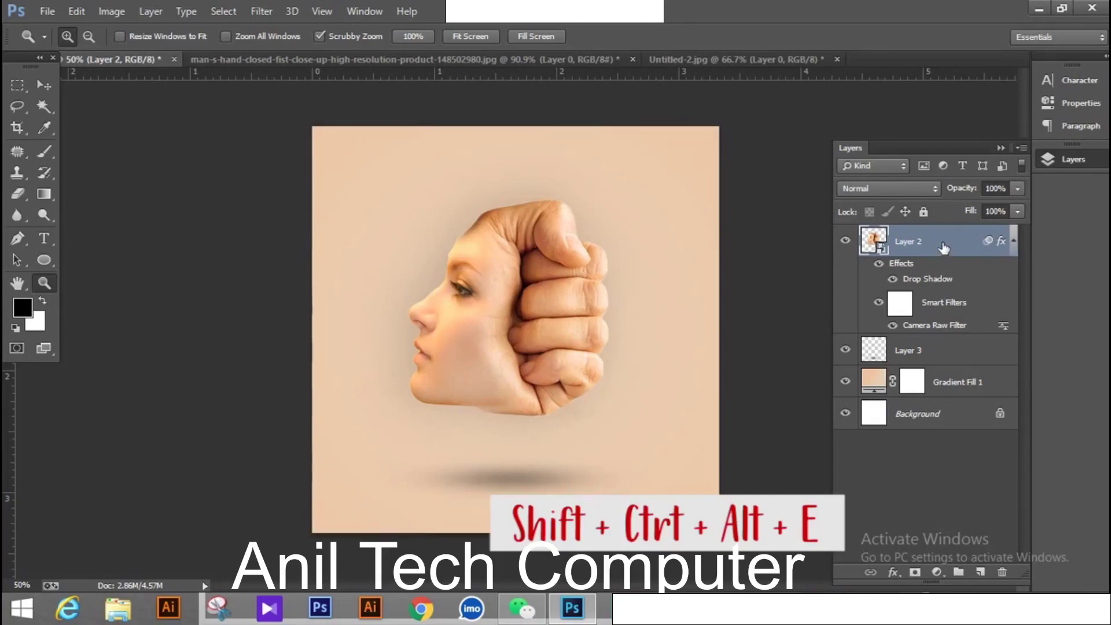
key("shift+ctrl+alt+e")
left_click(277, 12)
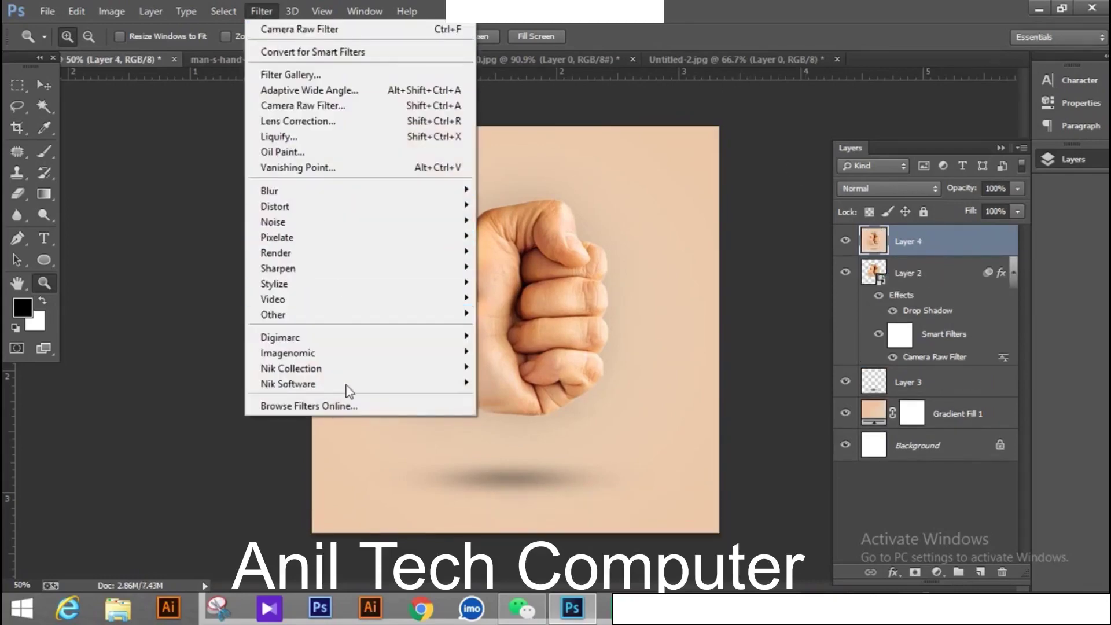
mouse_move(291, 368)
left_click(520, 365)
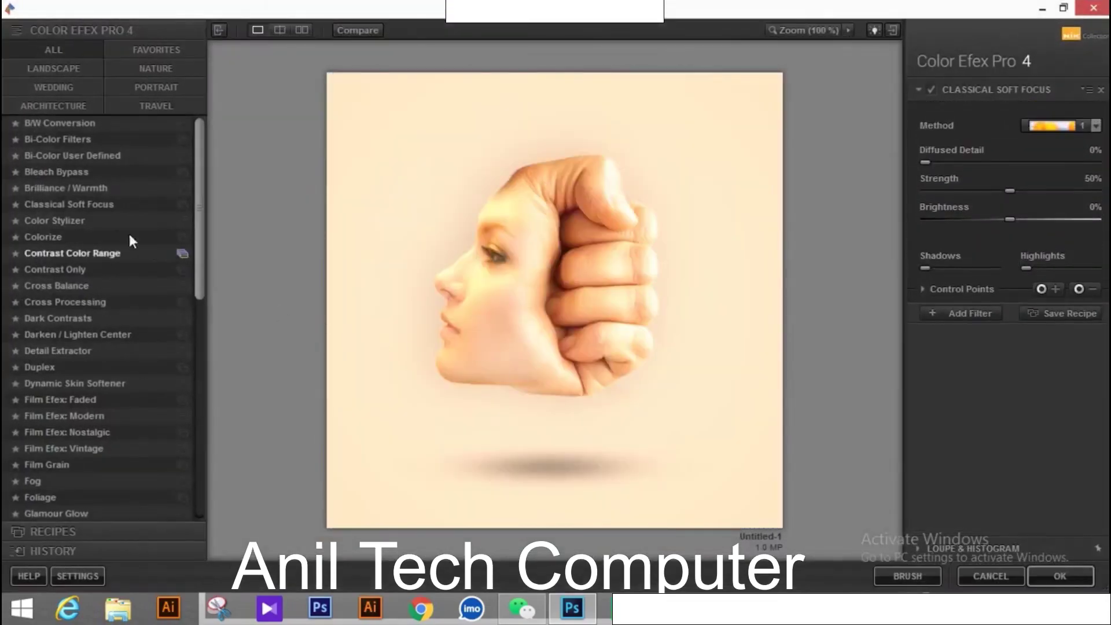
Preview Color Stylizer and B/W Conversion, then choose the Bi-Color Filters warm tint.
left_click(91, 220)
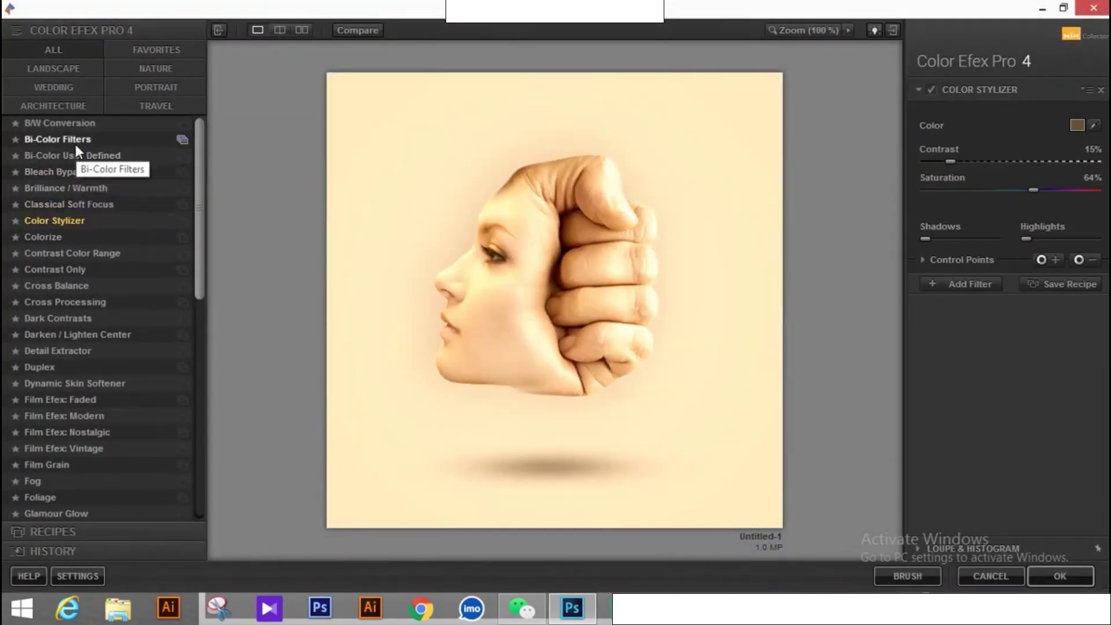
left_click(105, 124)
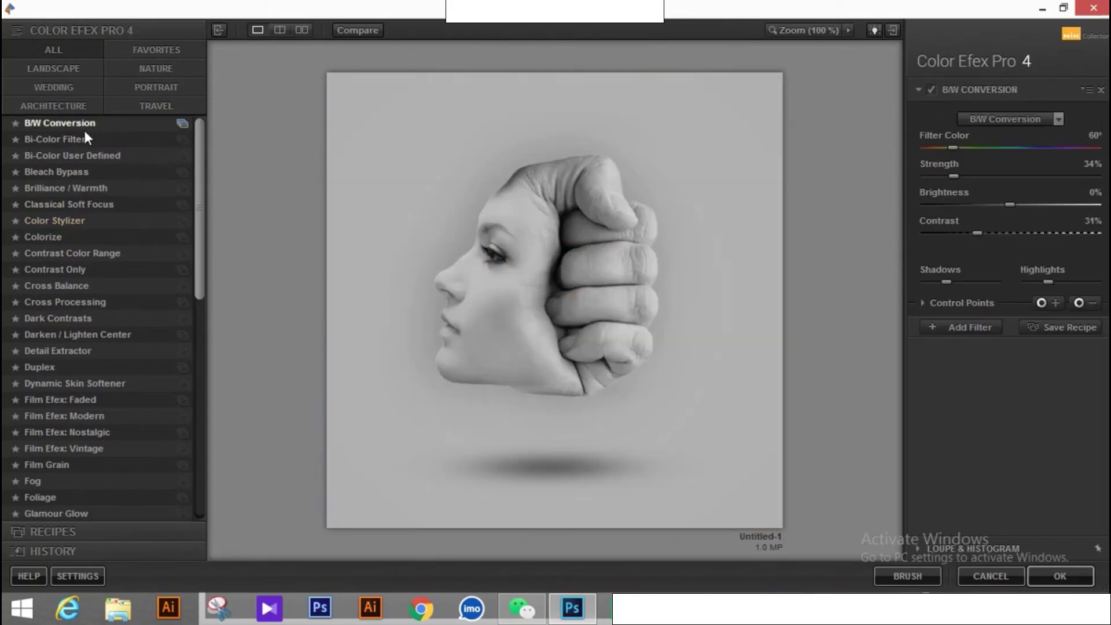
left_click(84, 139)
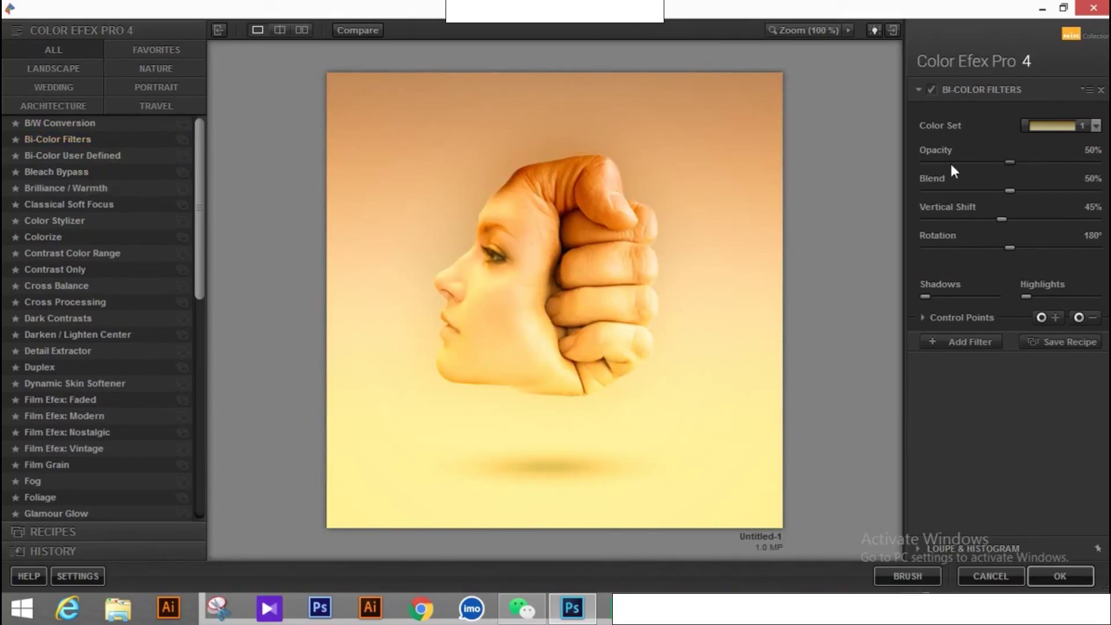
Set the tint to 18% opacity, adjust Vertical Shift, Shadows and Highlights, and apply.
left_click_drag(1013, 163, 955, 163)
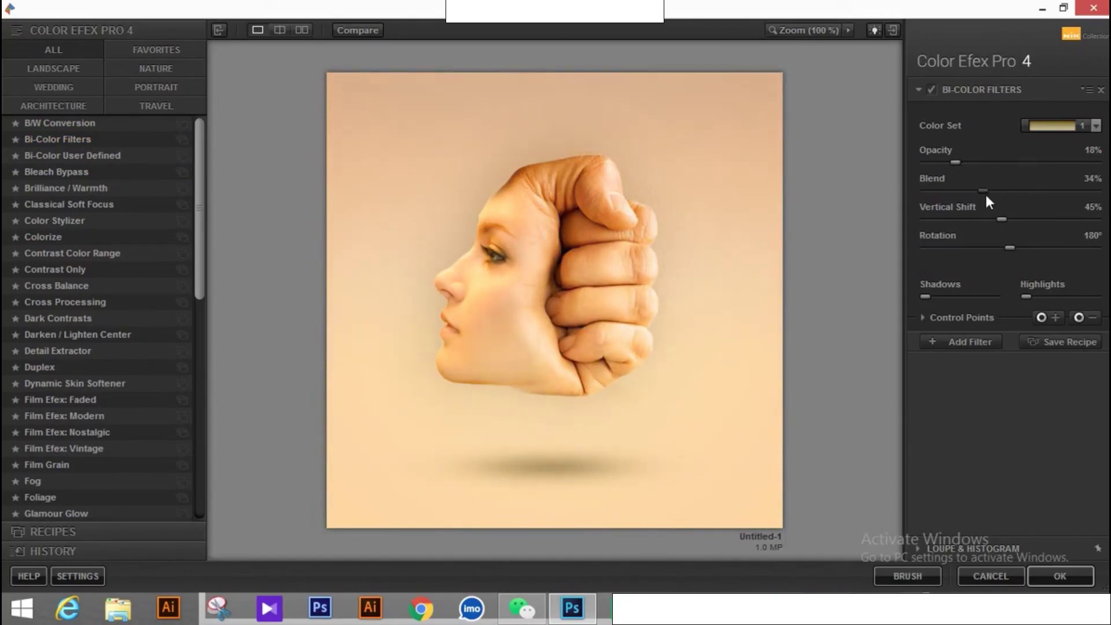
left_click_drag(1003, 217, 1006, 248)
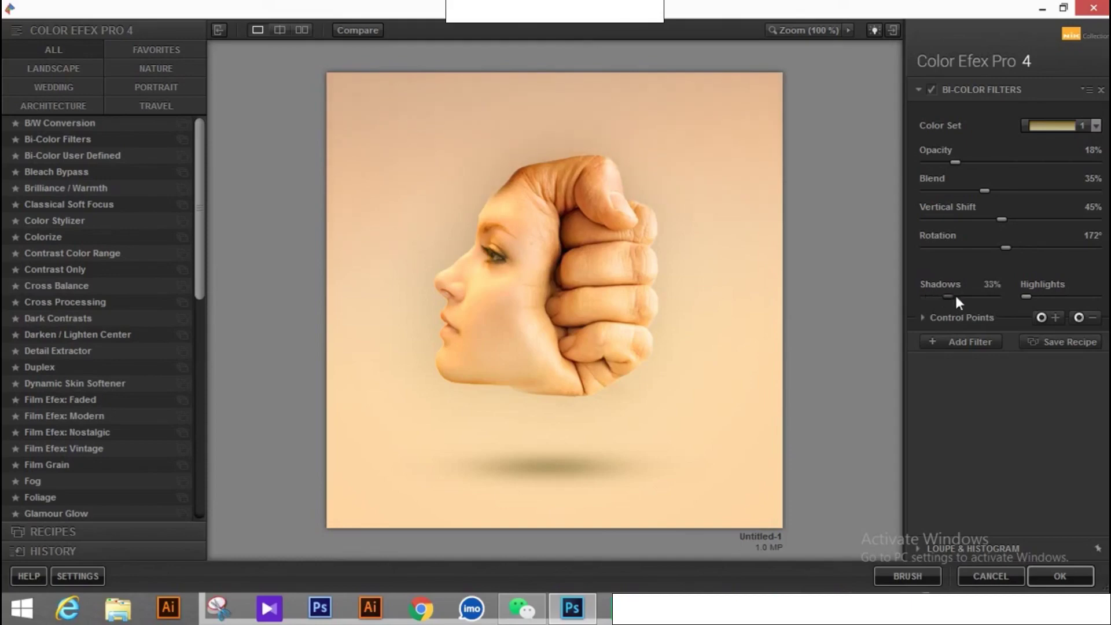
mouse_move(961, 297)
left_mouse_down()
mouse_move(929, 304)
mouse_move(992, 302)
mouse_move(953, 317)
mouse_move(962, 320)
left_mouse_up()
left_click_drag(1048, 297, 1040, 298)
left_click(1055, 575)
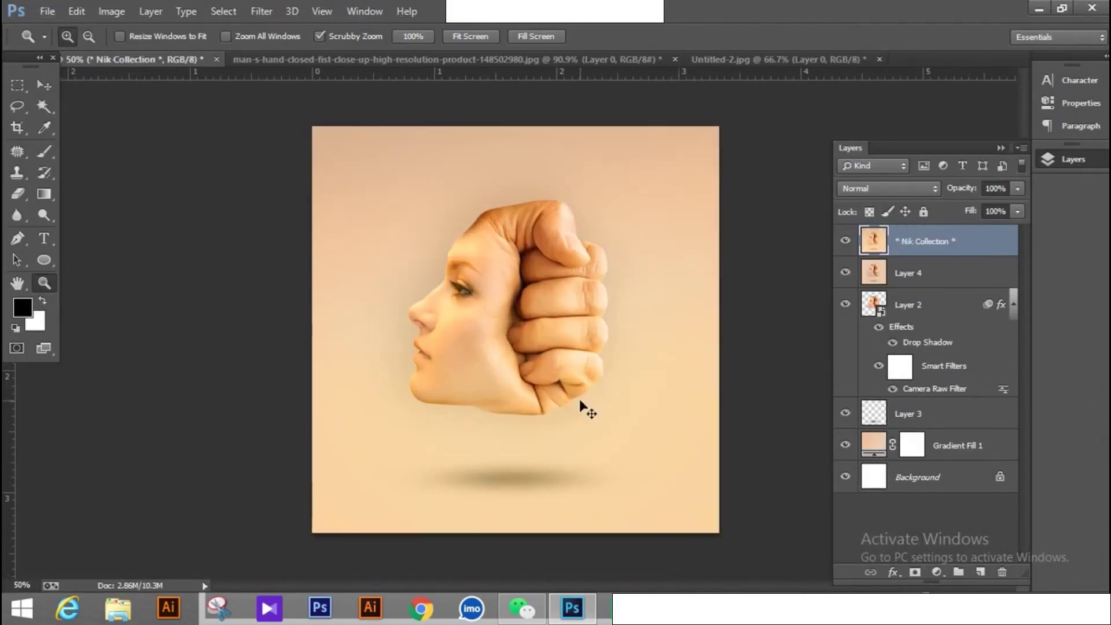
left_click_drag(584, 349, 554, 386)
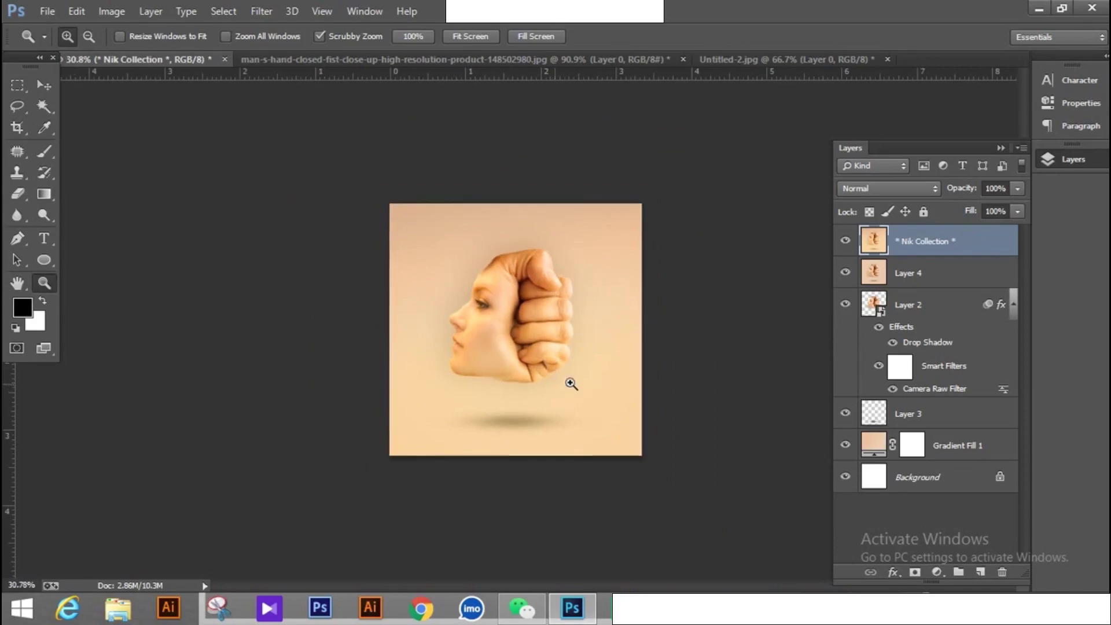
left_click(568, 380)
left_click(845, 241)
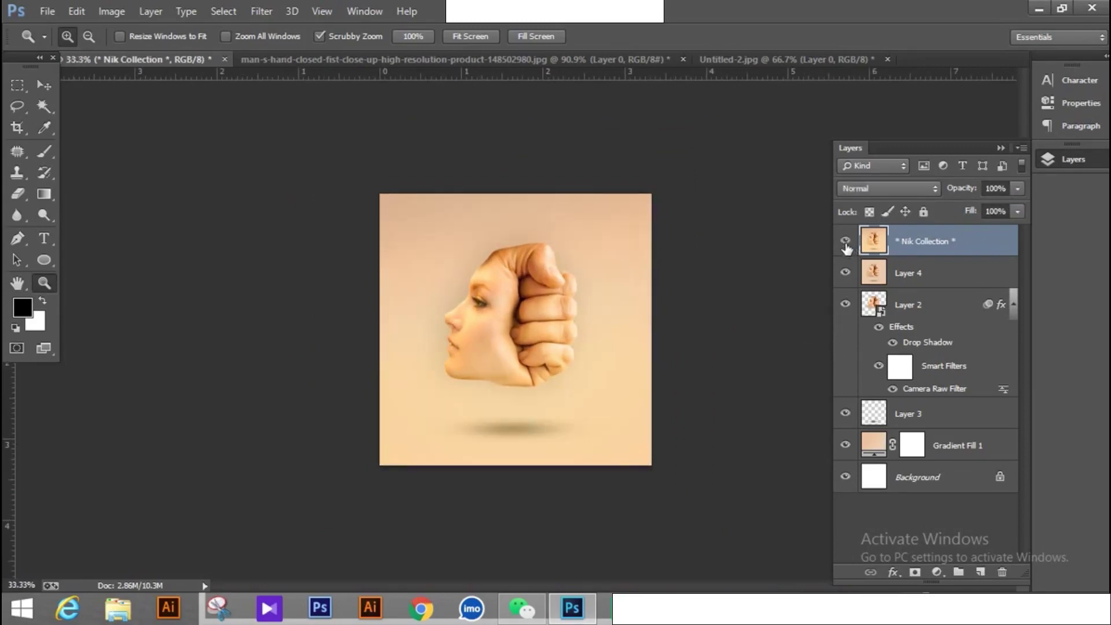
left_click(592, 306)
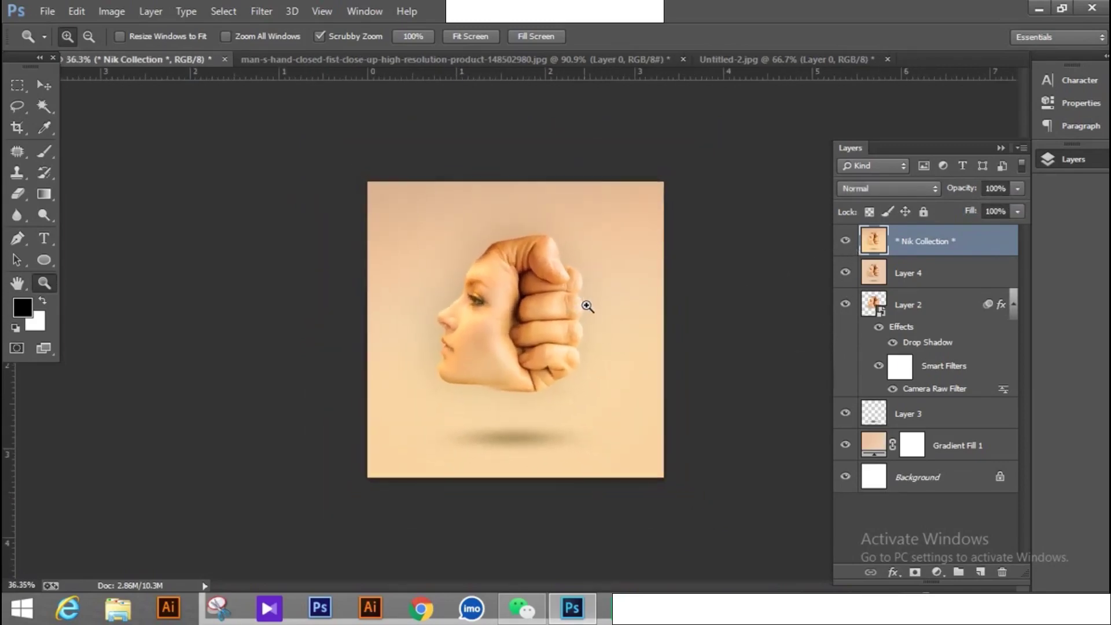